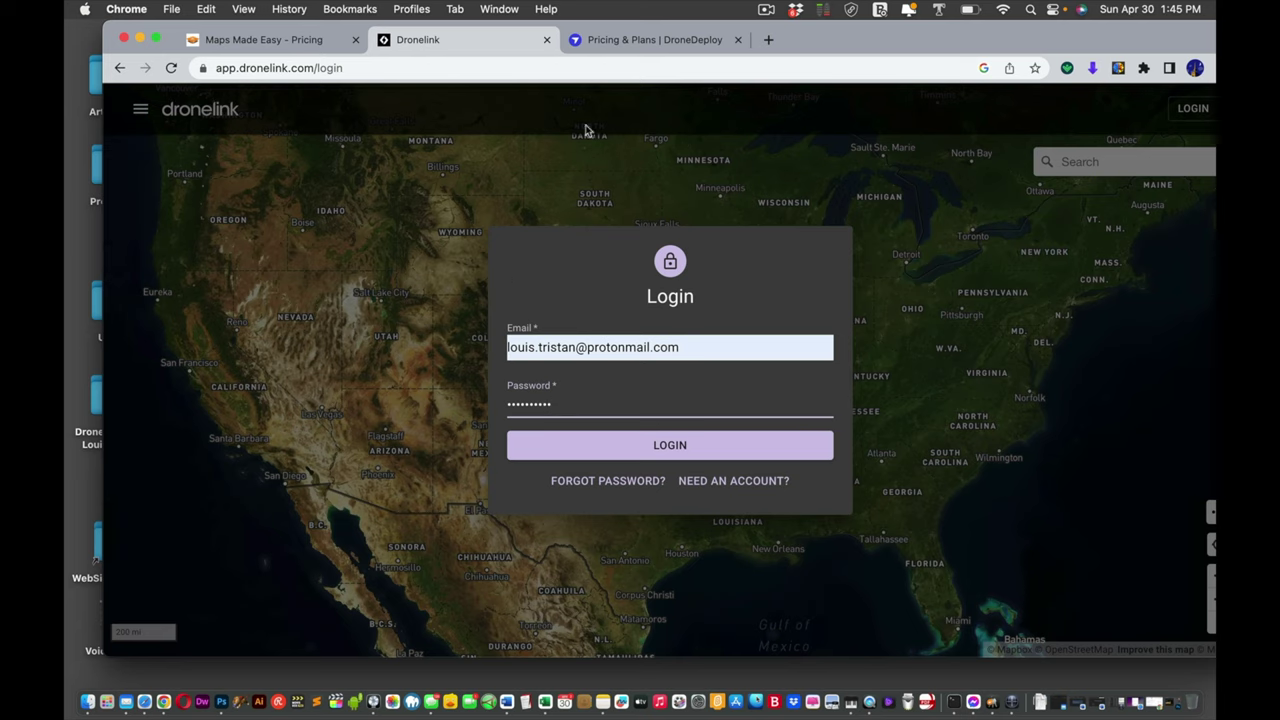
Review the Individual and Advanced plan prices and feature lists on the DroneDeploy pricing page.
{"action": "left_click", "coordinate": [637, 40]}
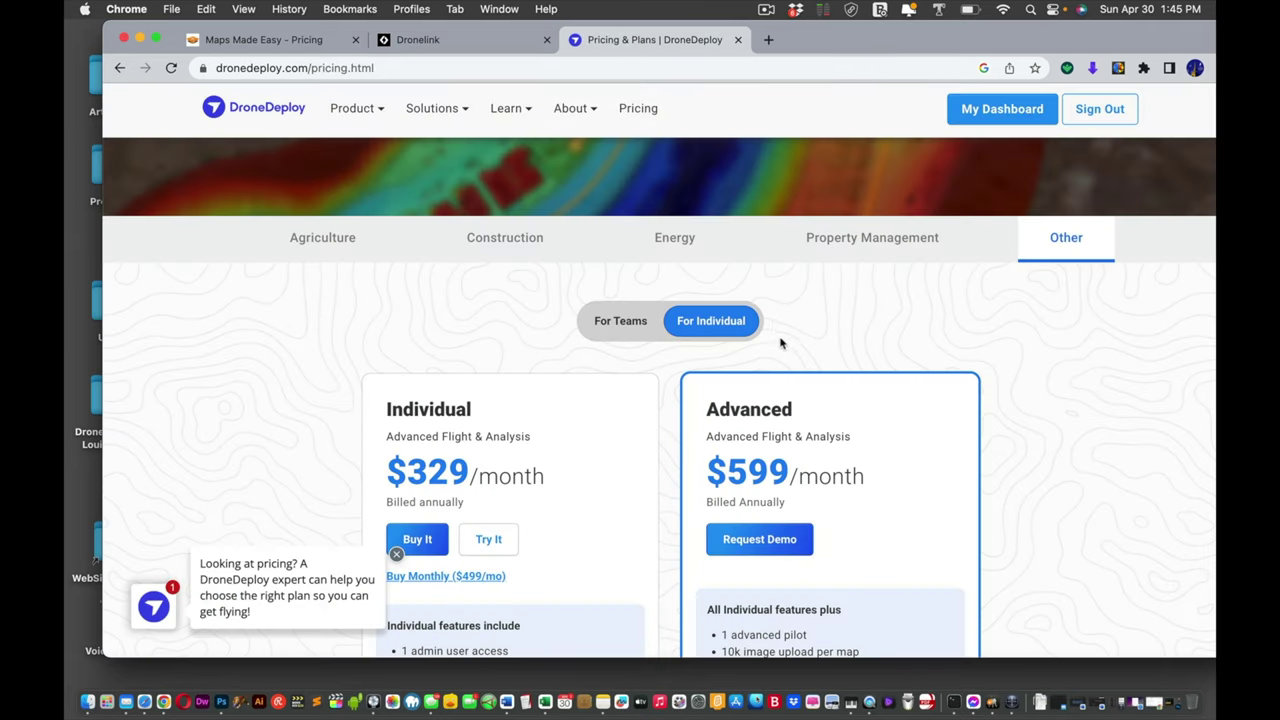
{"action": "scroll", "coordinate": [781, 337], "scroll_direction": "down", "scroll_amount": 5}
{"action": "scroll", "coordinate": [781, 337], "scroll_direction": "down", "scroll_amount": 10}
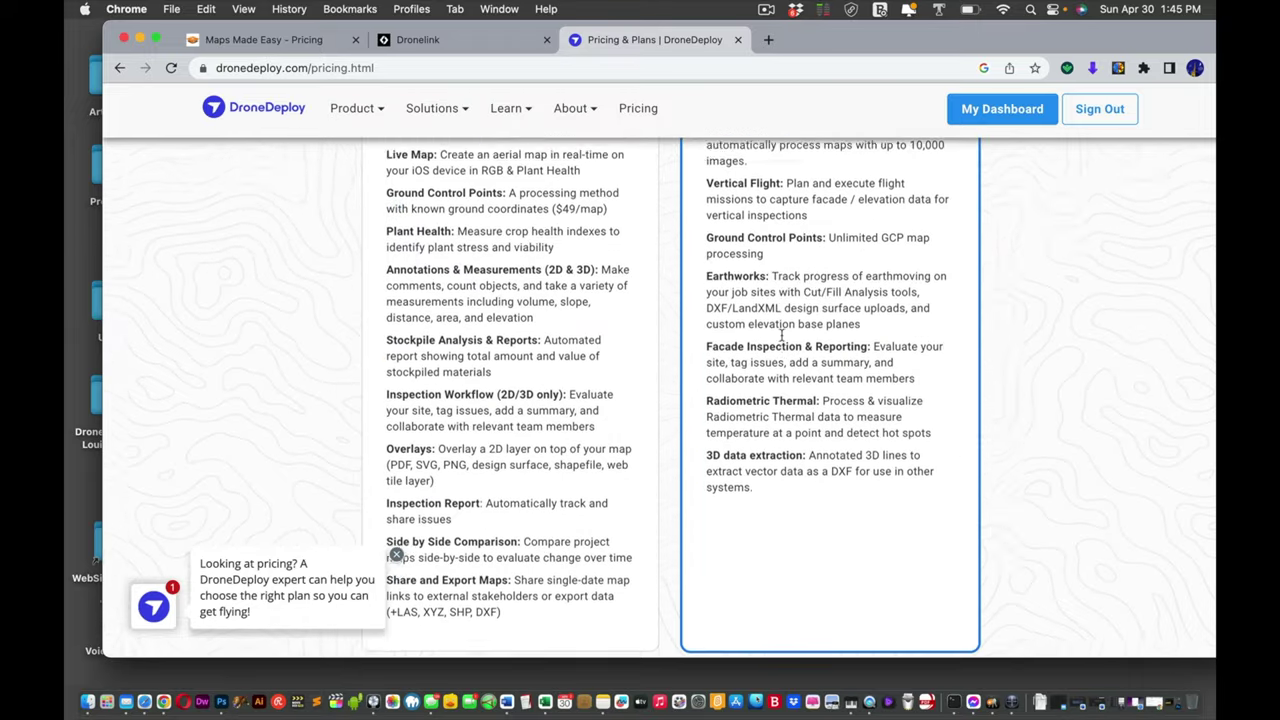
{"action": "scroll", "coordinate": [781, 337], "scroll_direction": "up", "scroll_amount": 3}
{"action": "scroll", "coordinate": [781, 337], "scroll_direction": "up", "scroll_amount": 12}
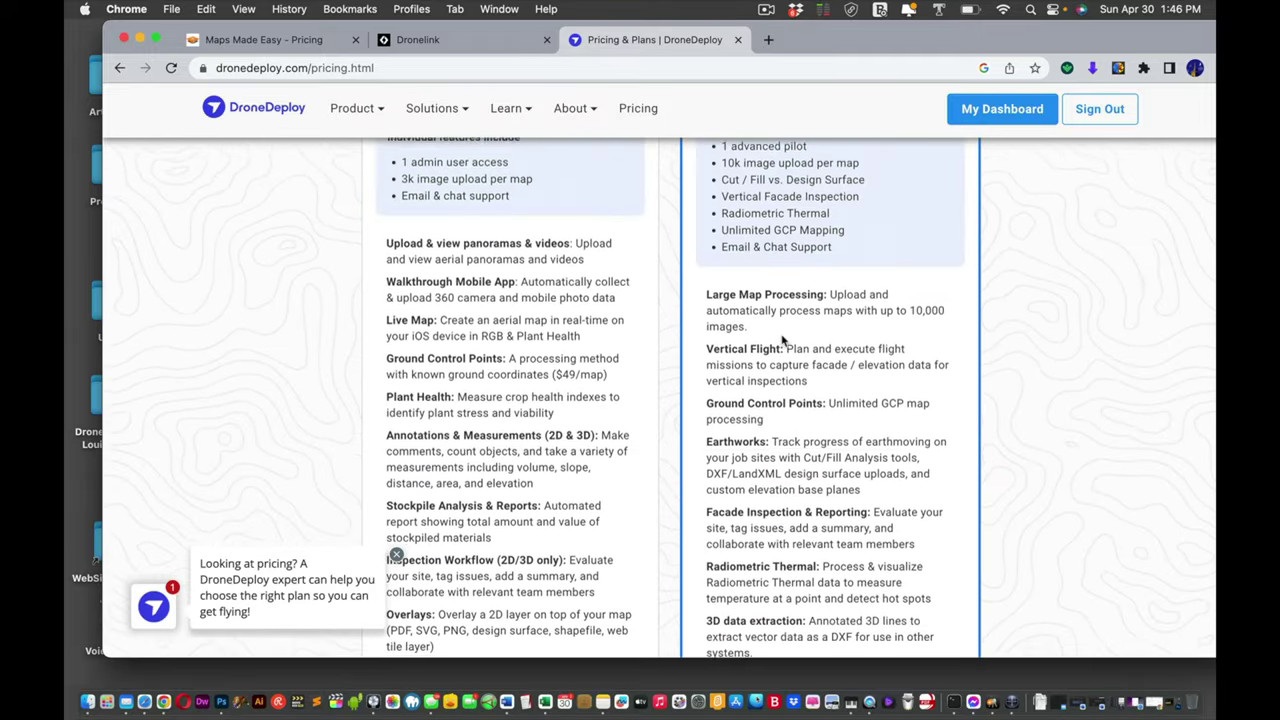
{"action": "scroll", "coordinate": [784, 340], "scroll_direction": "up", "scroll_amount": 1}
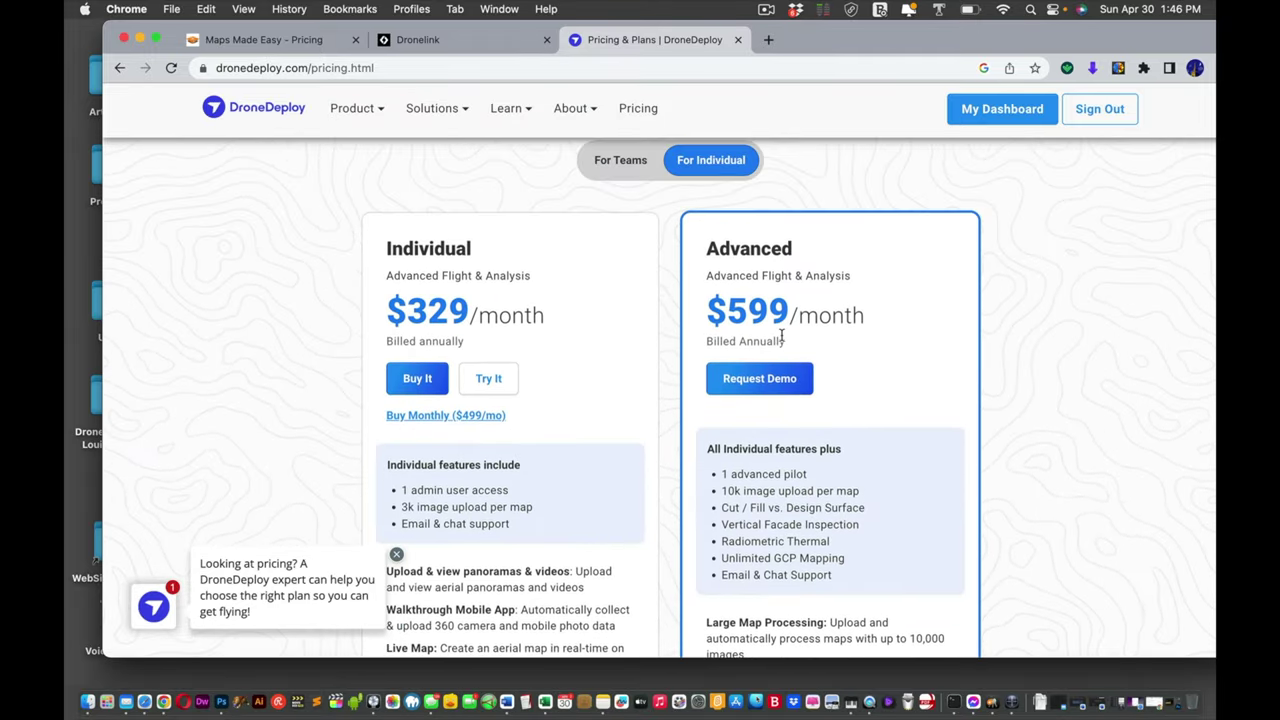
{"action": "scroll", "coordinate": [781, 337], "scroll_direction": "up", "scroll_amount": 1}
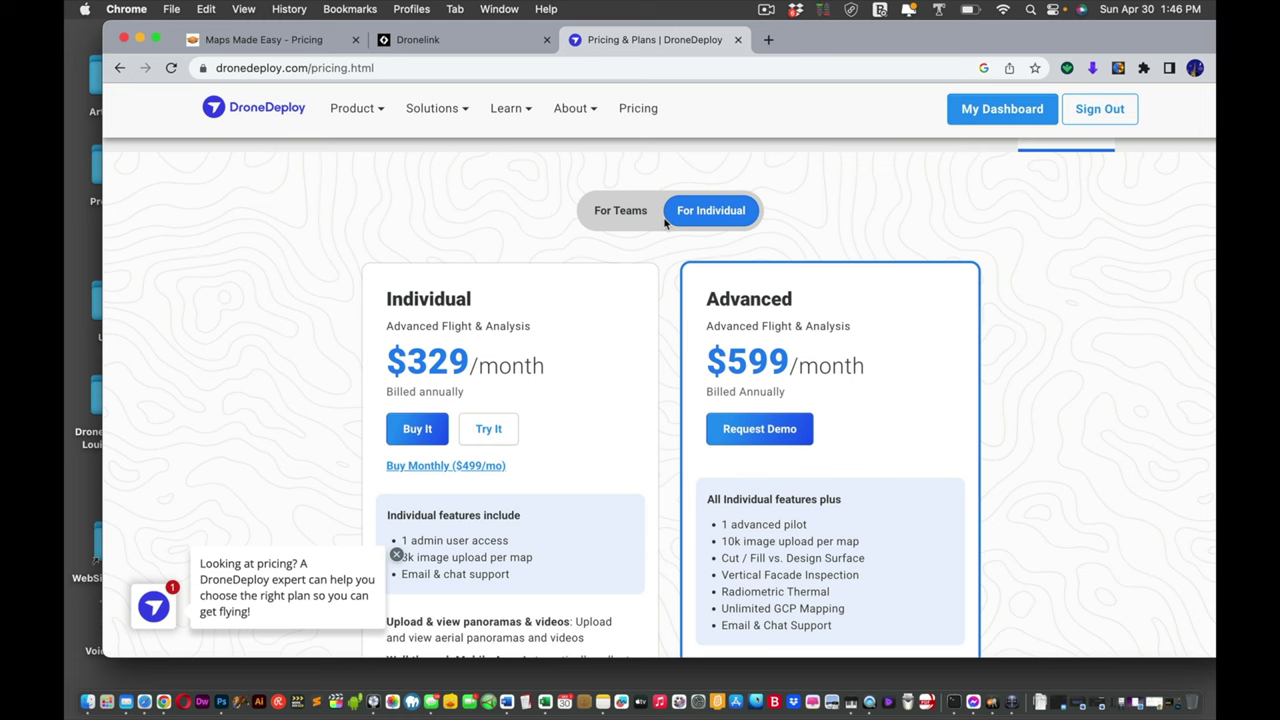
Switch to the Maps Made Easy pricing page and compare the pay-as-you-go and subscription options.
{"action": "left_click", "coordinate": [255, 39]}
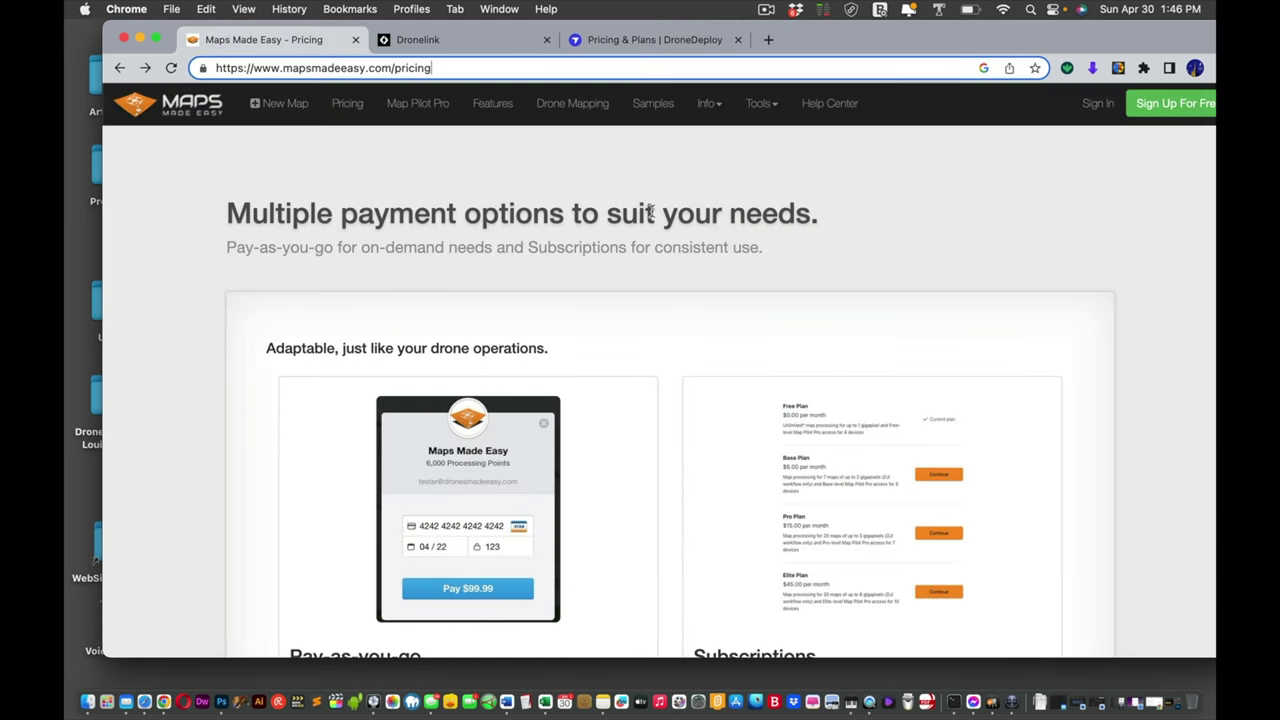
{"action": "scroll", "coordinate": [651, 212], "scroll_direction": "down", "scroll_amount": 5}
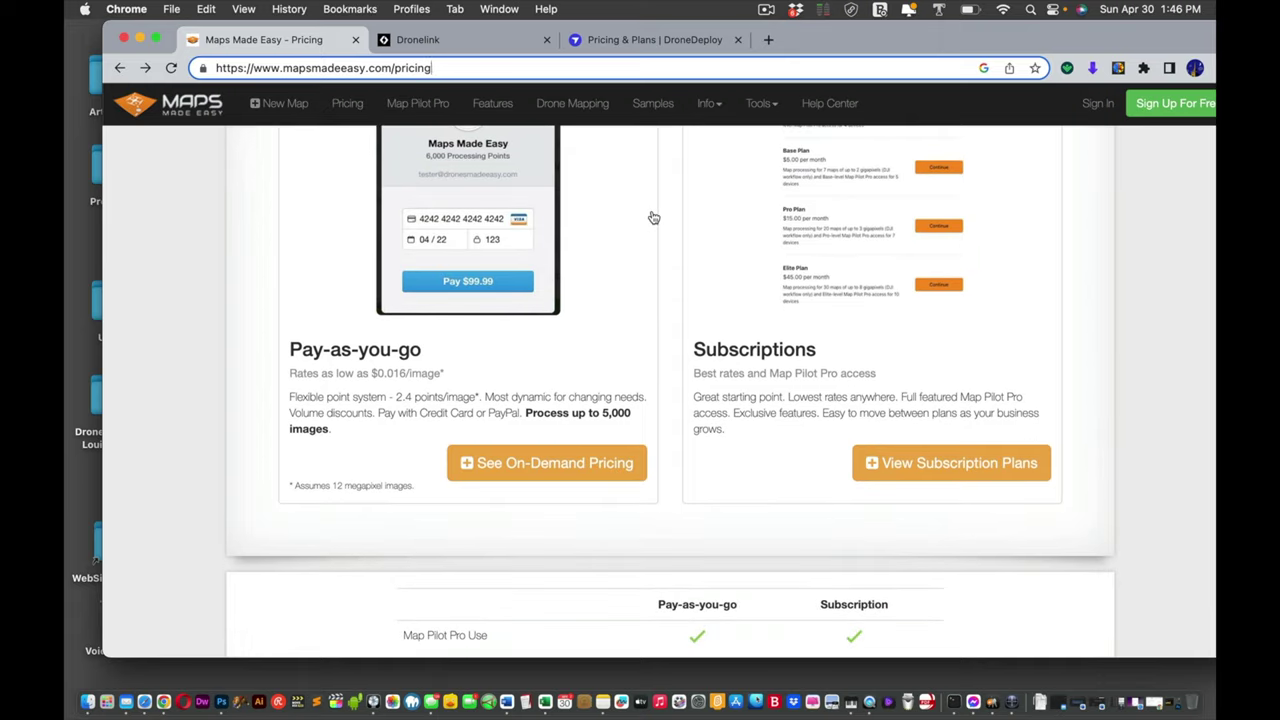
{"action": "scroll", "coordinate": [653, 218], "scroll_direction": "down", "scroll_amount": 5}
{"action": "scroll", "coordinate": [652, 216], "scroll_direction": "down", "scroll_amount": 2}
{"action": "scroll", "coordinate": [652, 216], "scroll_direction": "down", "scroll_amount": 1}
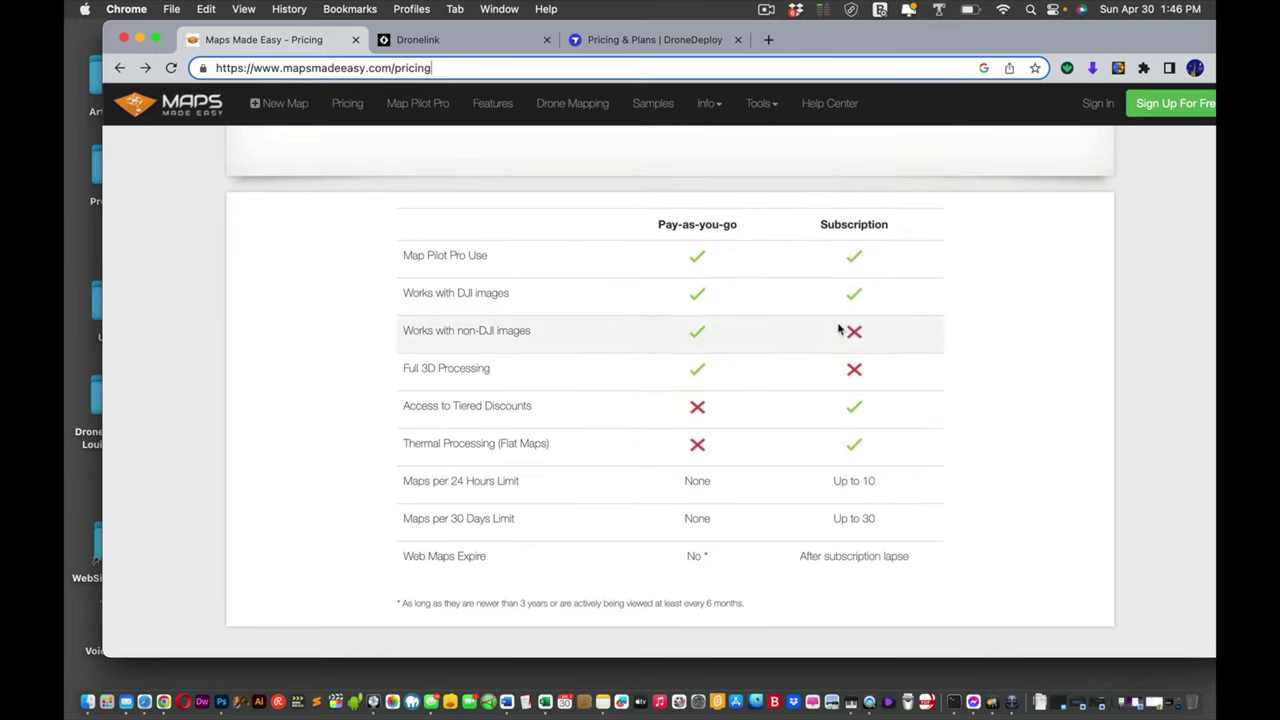
{"action": "scroll", "coordinate": [855, 455], "scroll_direction": "down", "scroll_amount": 3}
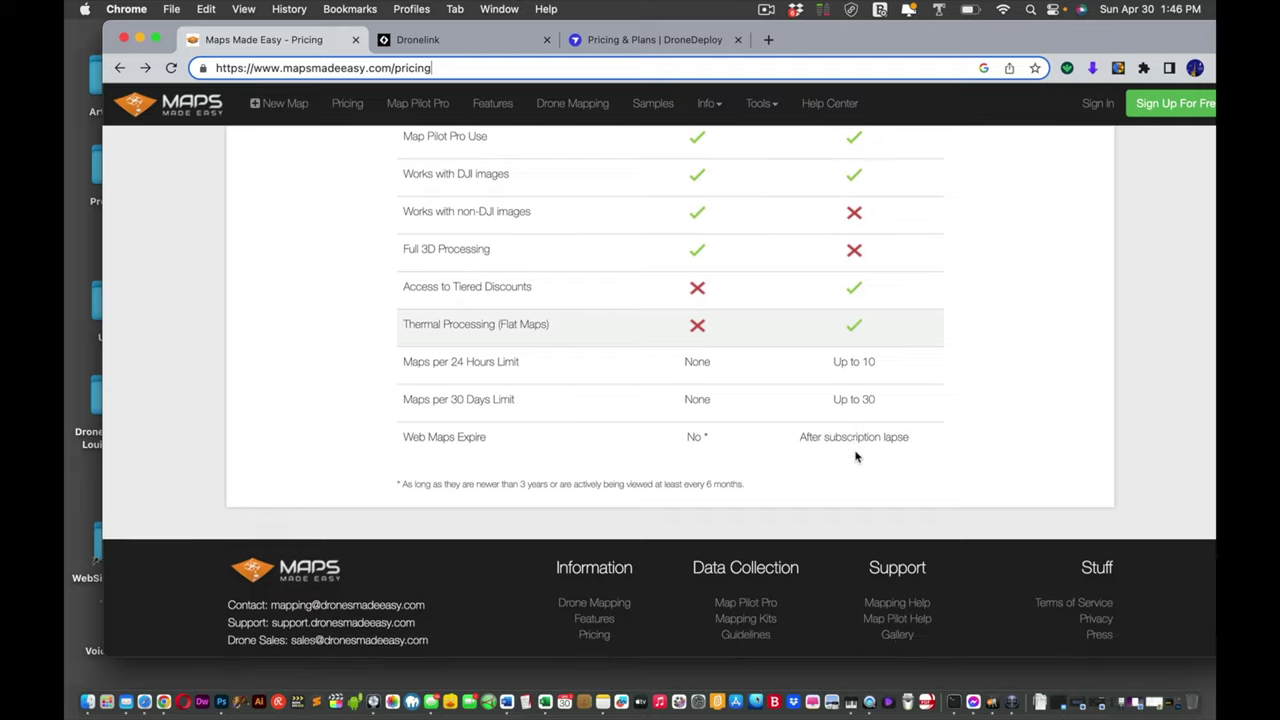
{"action": "scroll", "coordinate": [855, 455], "scroll_direction": "up", "scroll_amount": 8}
{"action": "scroll", "coordinate": [855, 456], "scroll_direction": "up", "scroll_amount": 2}
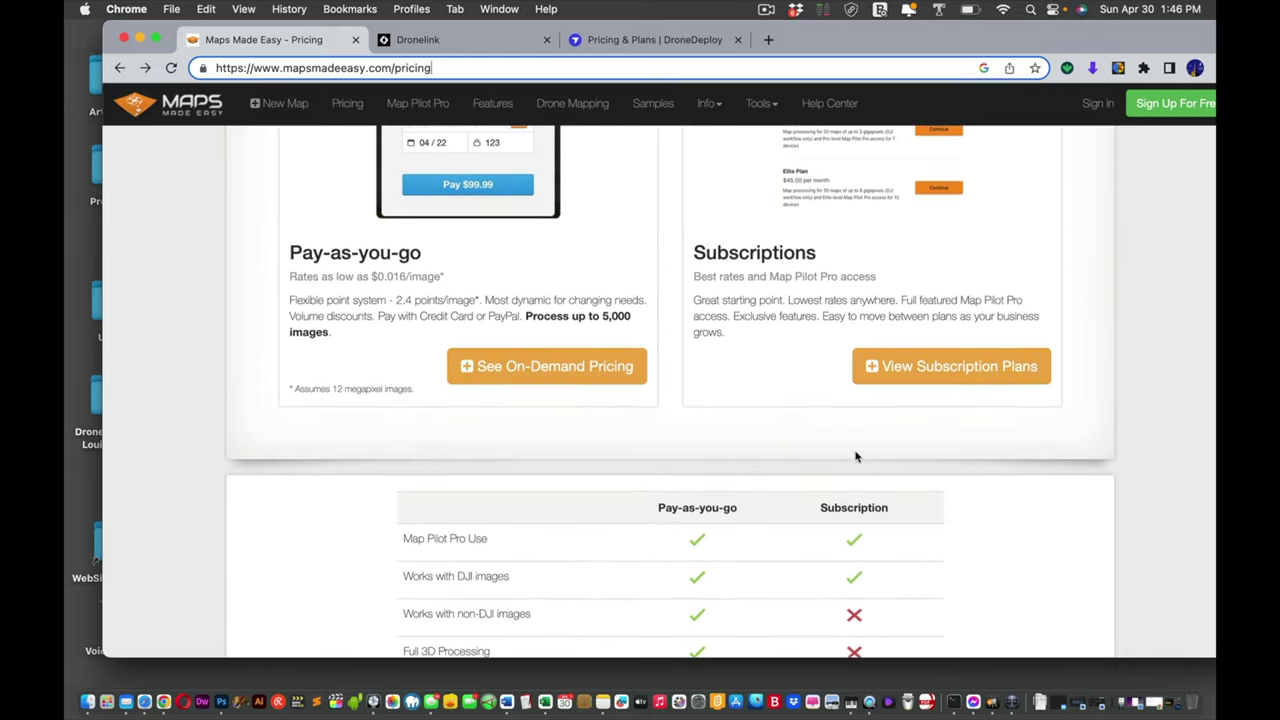
{"action": "scroll", "coordinate": [855, 456], "scroll_direction": "up", "scroll_amount": 5}
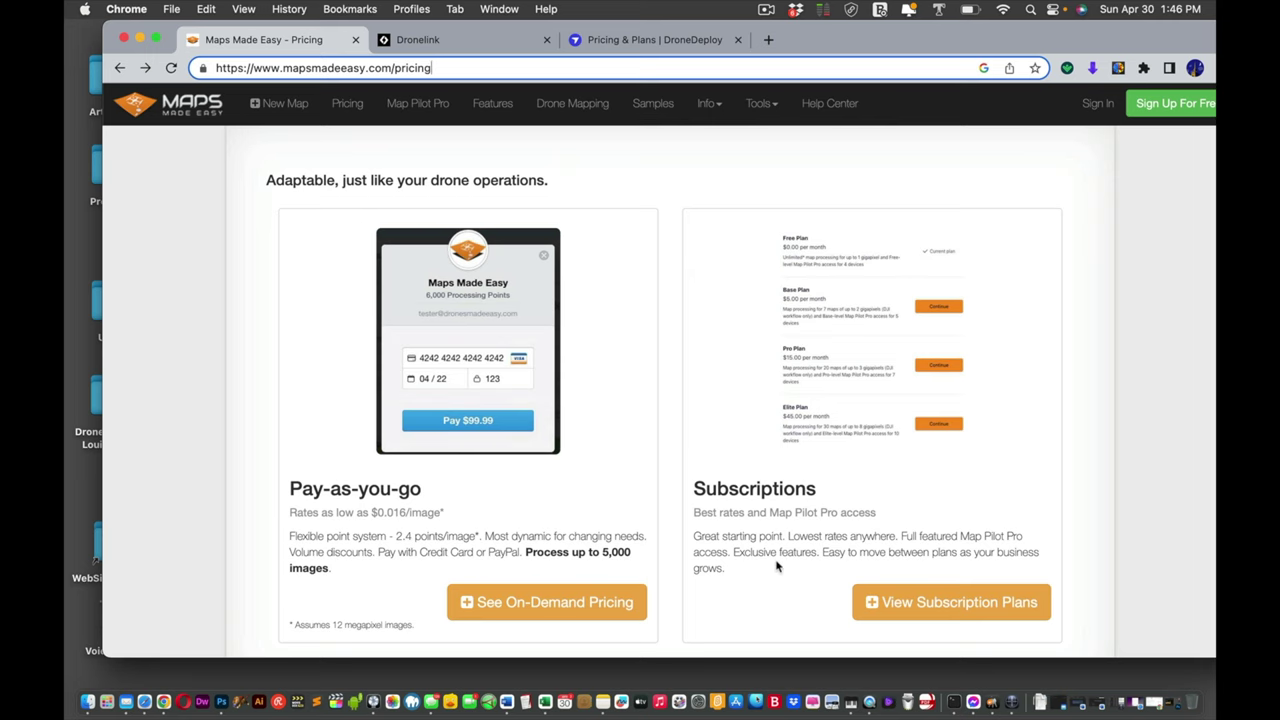
View the on-demand points price table, then return to the Maps Made Easy pricing overview.
{"action": "left_click", "coordinate": [568, 605]}
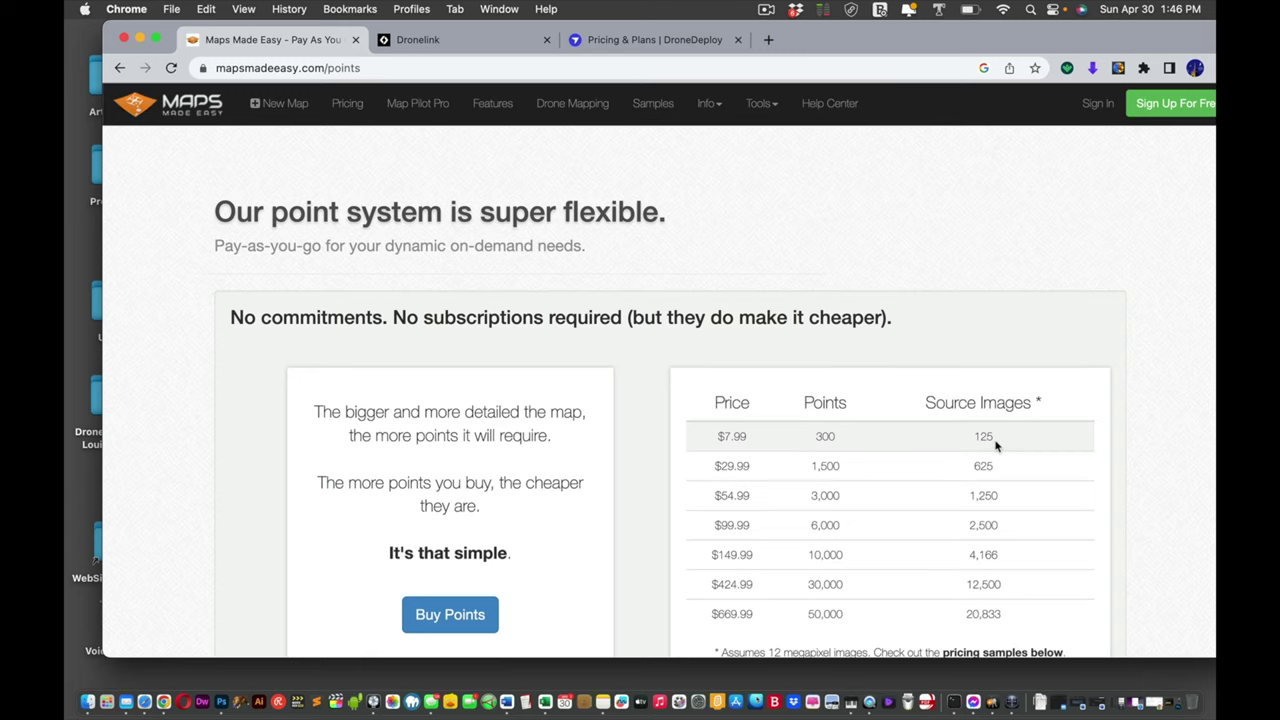
{"action": "scroll", "coordinate": [995, 445], "scroll_direction": "down", "scroll_amount": 3}
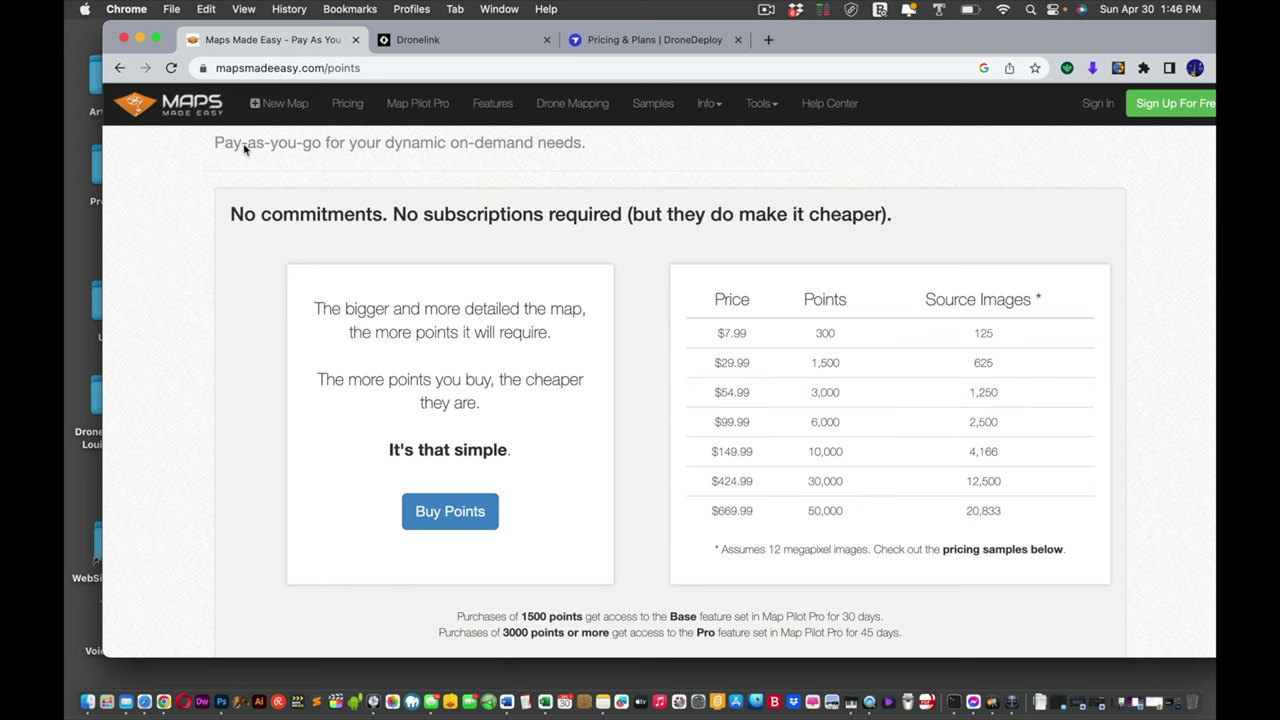
{"action": "left_click", "coordinate": [119, 67]}
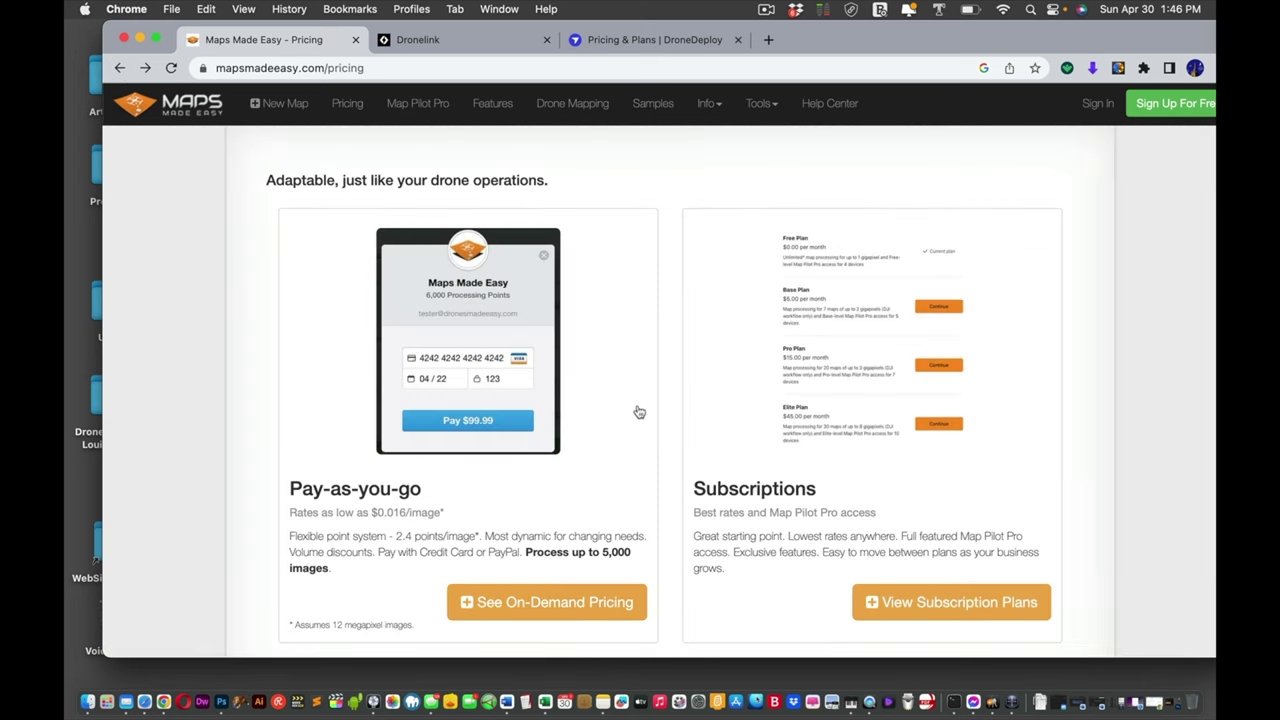
Open the subscription plans and examine the Free, Base, Pro and Elite comparison of prices, map limits and processing features.
{"action": "left_click", "coordinate": [935, 604]}
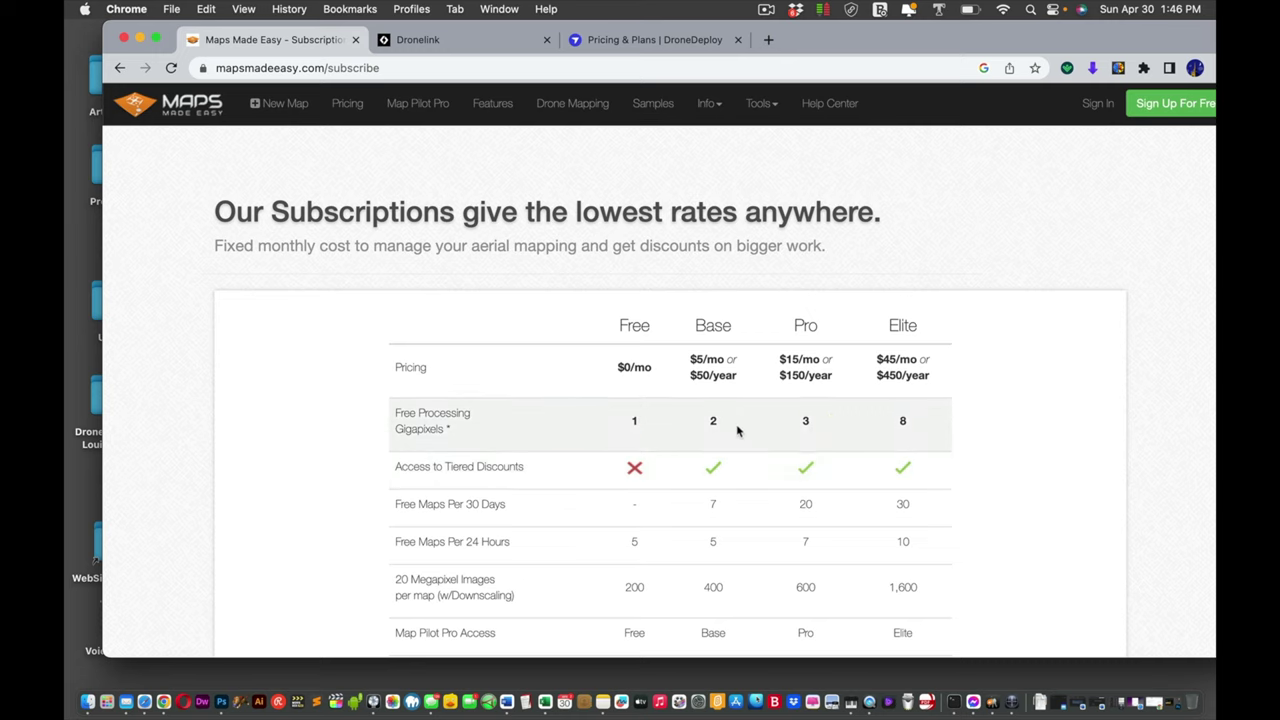
{"action": "scroll", "coordinate": [739, 436], "scroll_direction": "down", "scroll_amount": 2}
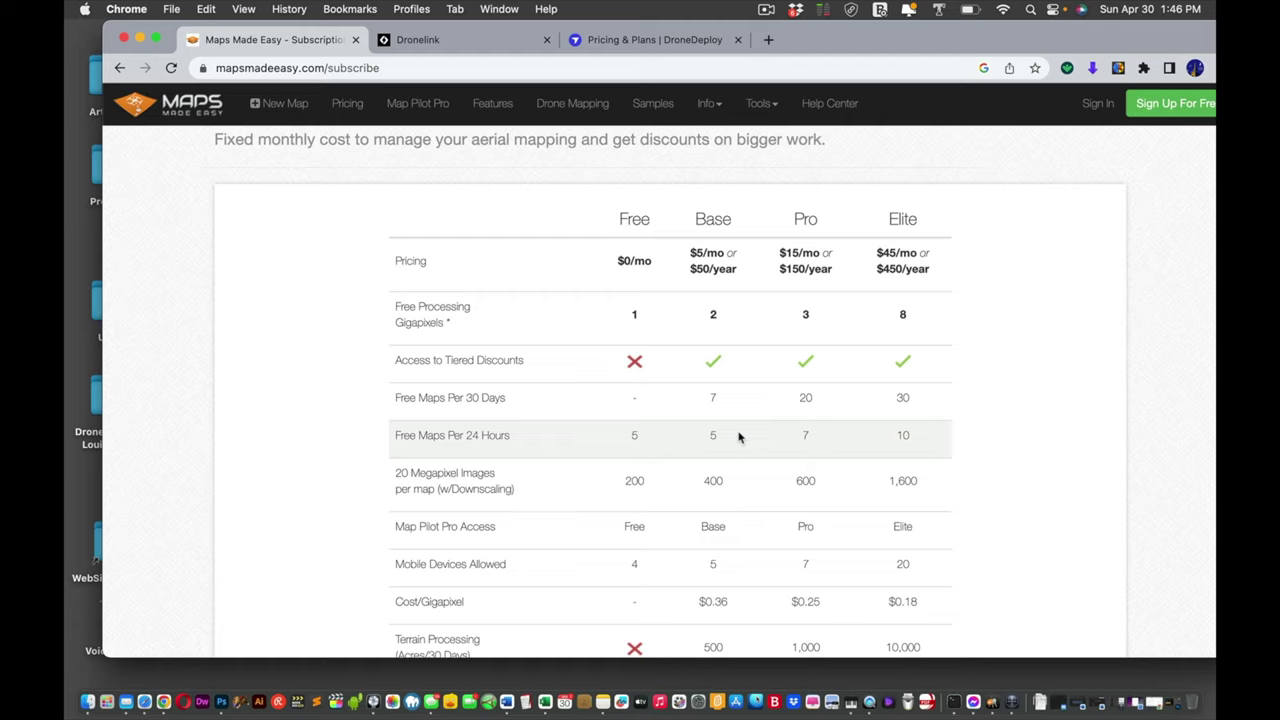
{"action": "scroll", "coordinate": [739, 436], "scroll_direction": "down", "scroll_amount": 1}
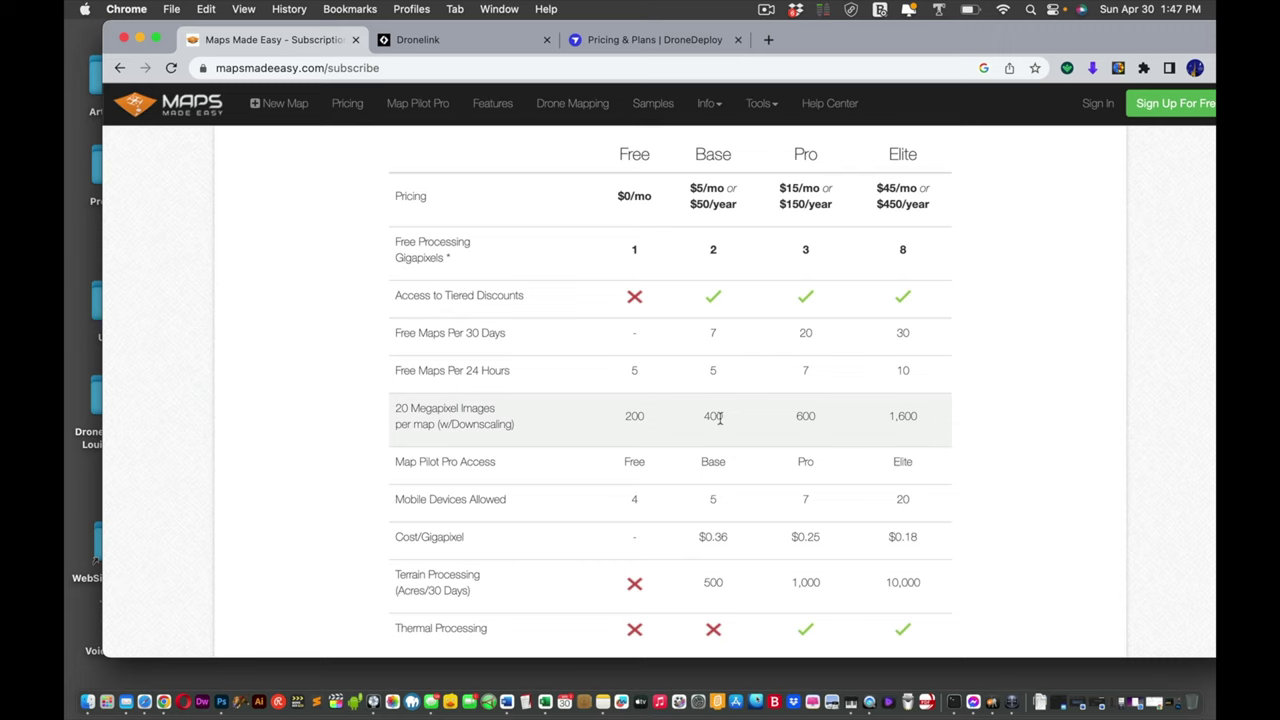
{"action": "scroll", "coordinate": [719, 418], "scroll_direction": "down", "scroll_amount": 1}
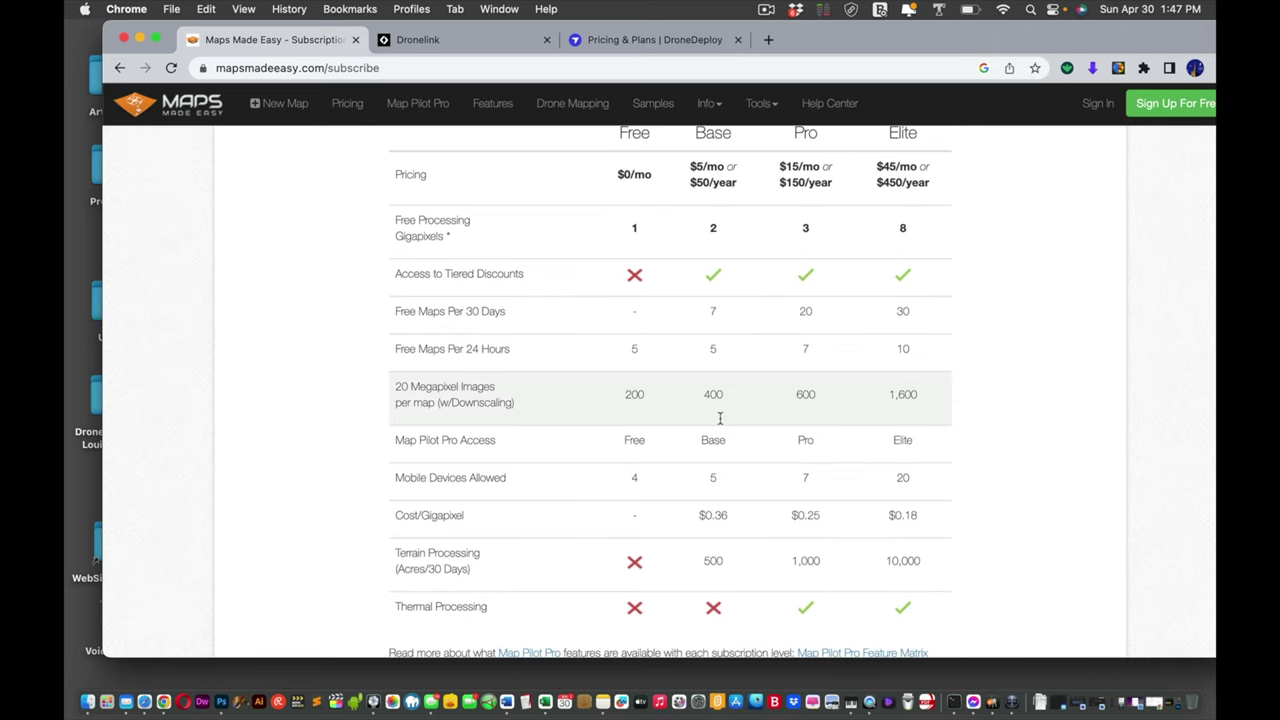
{"action": "scroll", "coordinate": [719, 418], "scroll_direction": "down", "scroll_amount": 3}
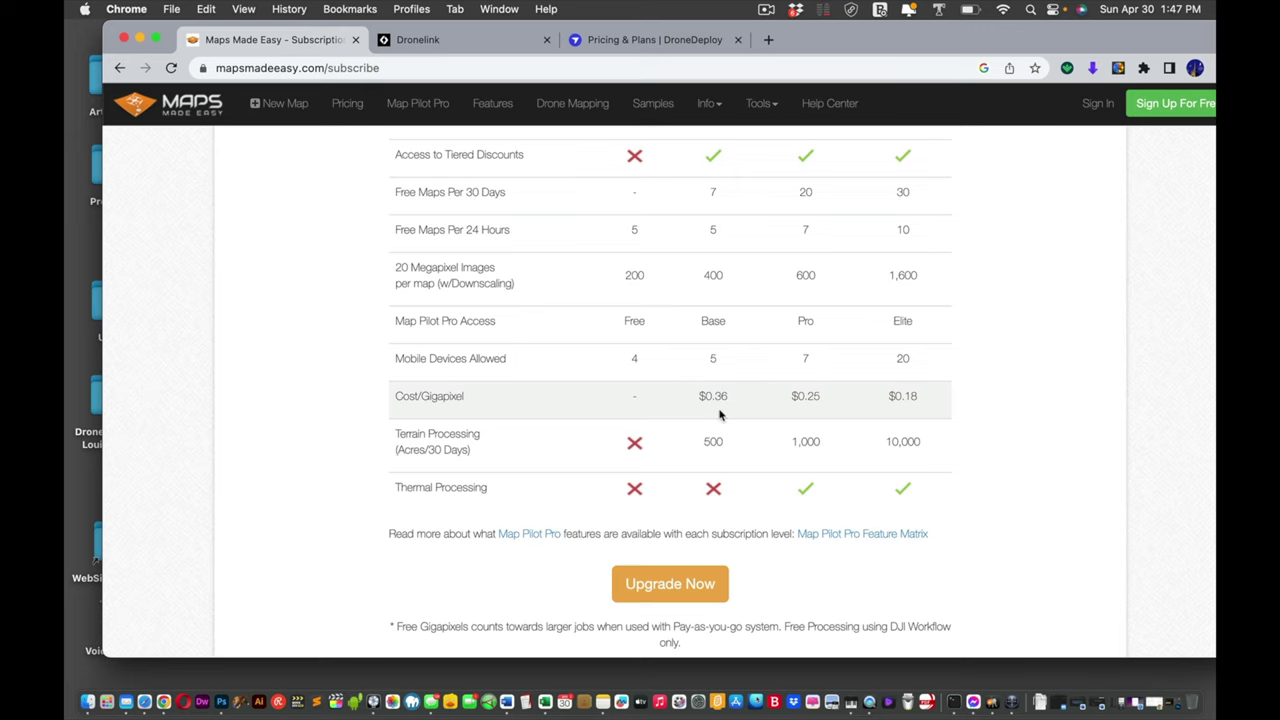
{"action": "scroll", "coordinate": [720, 400], "scroll_direction": "up", "scroll_amount": 5}
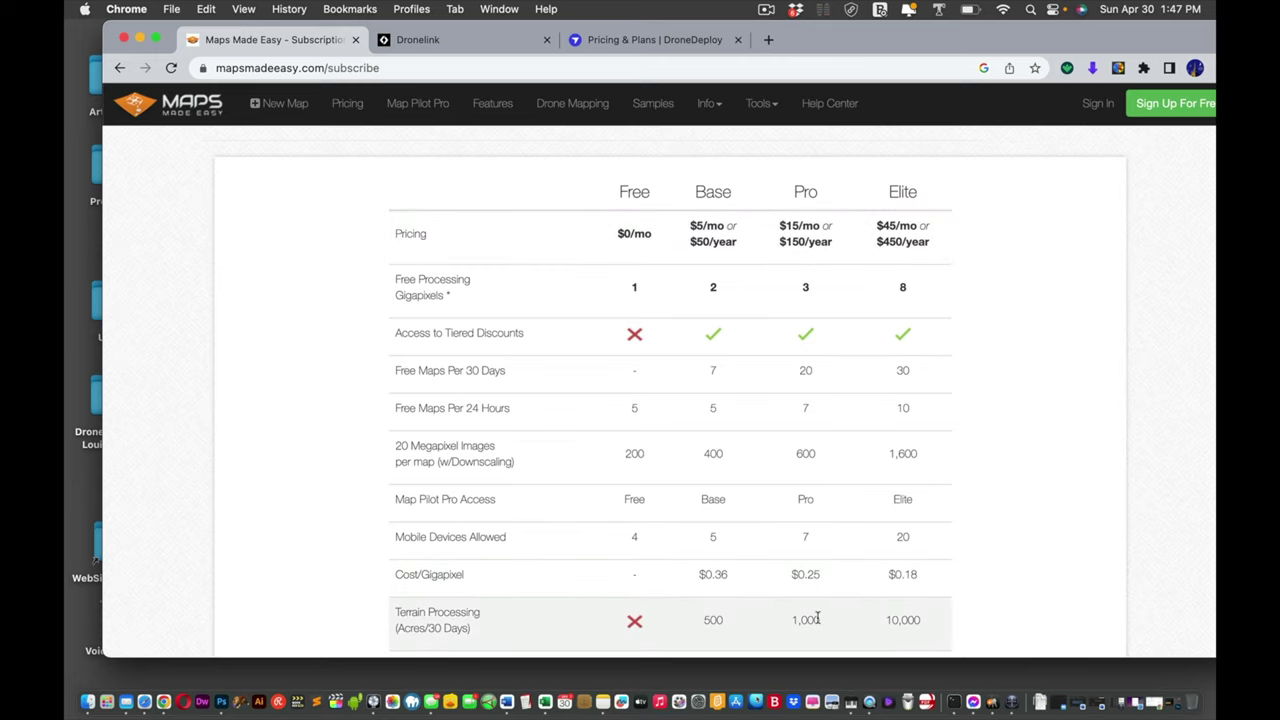
{"action": "scroll", "coordinate": [822, 587], "scroll_direction": "down", "scroll_amount": 2}
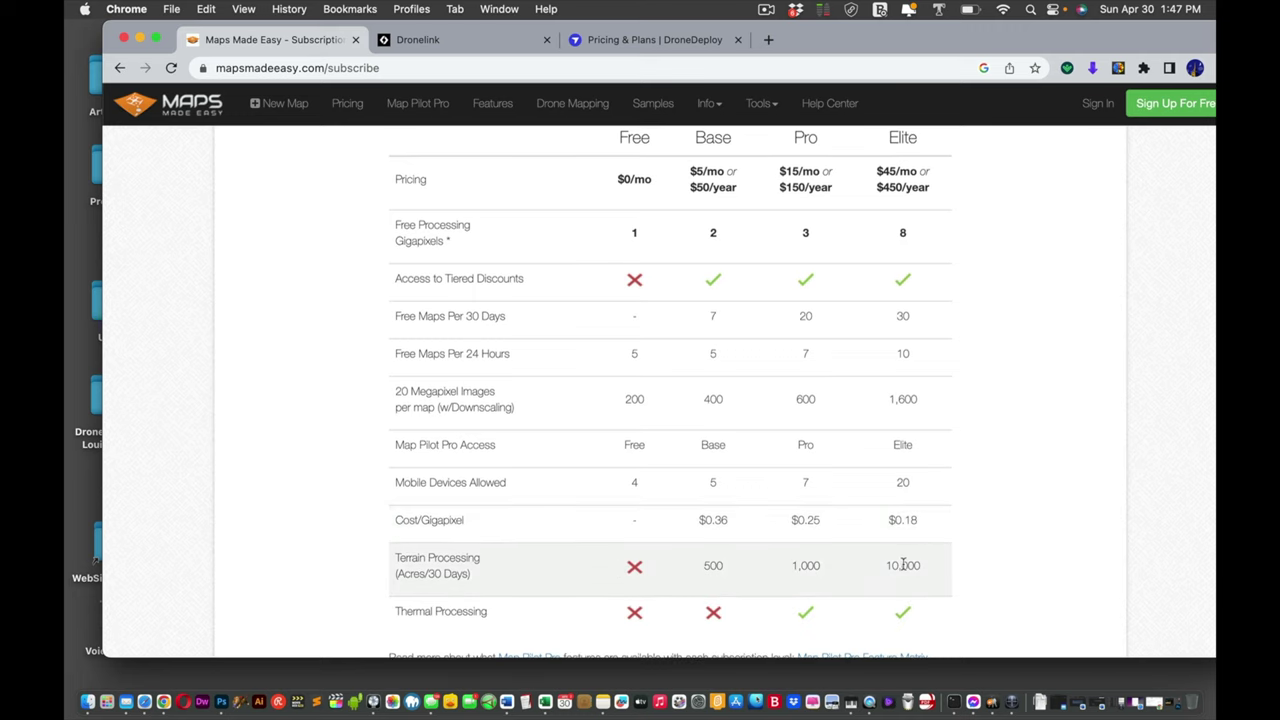
{"action": "scroll", "coordinate": [903, 565], "scroll_direction": "down", "scroll_amount": 2}
{"action": "scroll", "coordinate": [903, 565], "scroll_direction": "up", "scroll_amount": 3}
{"action": "scroll", "coordinate": [903, 565], "scroll_direction": "up", "scroll_amount": 5}
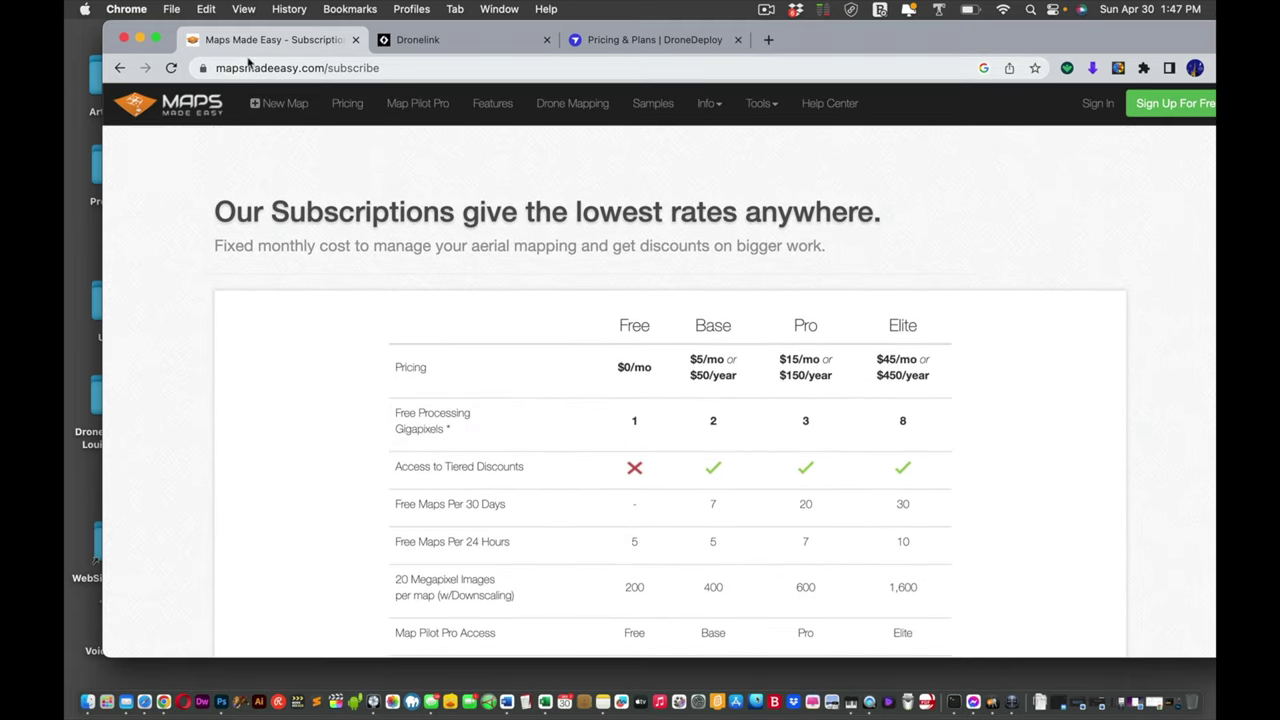
Return to the DroneDeploy site and open the account's projects dashboard.
{"action": "left_click", "coordinate": [464, 39]}
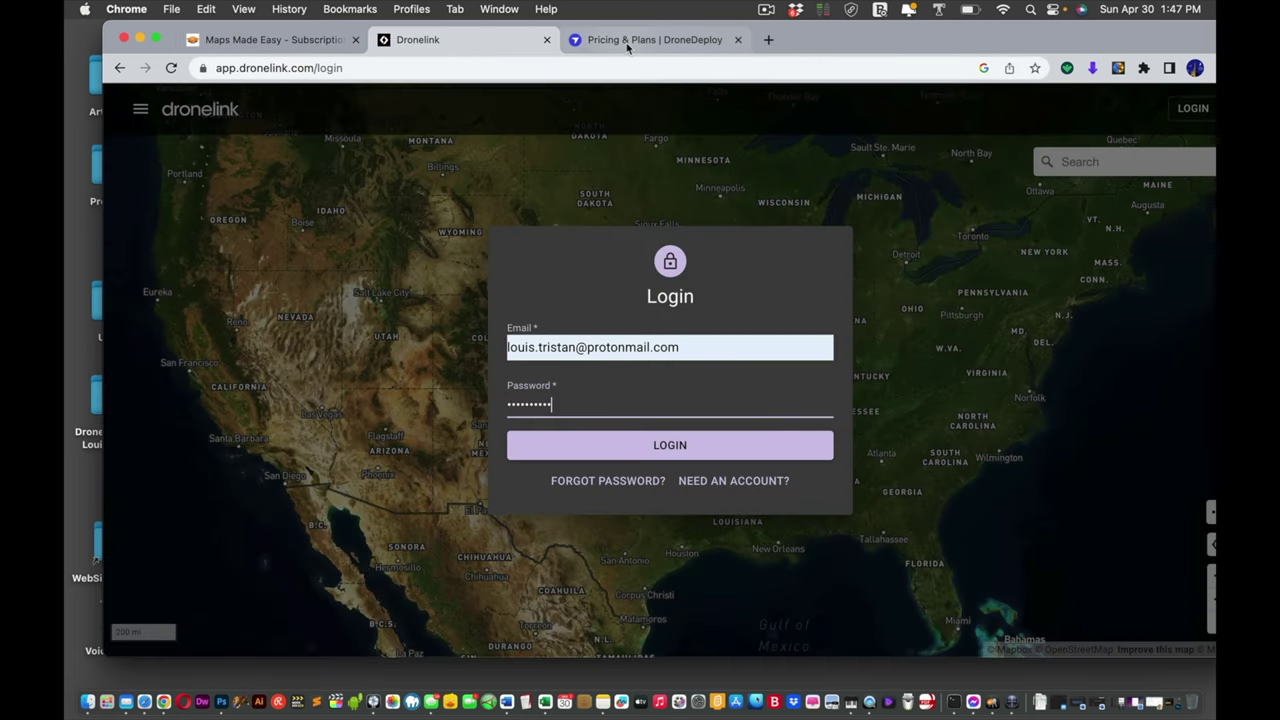
{"action": "left_click", "coordinate": [627, 40]}
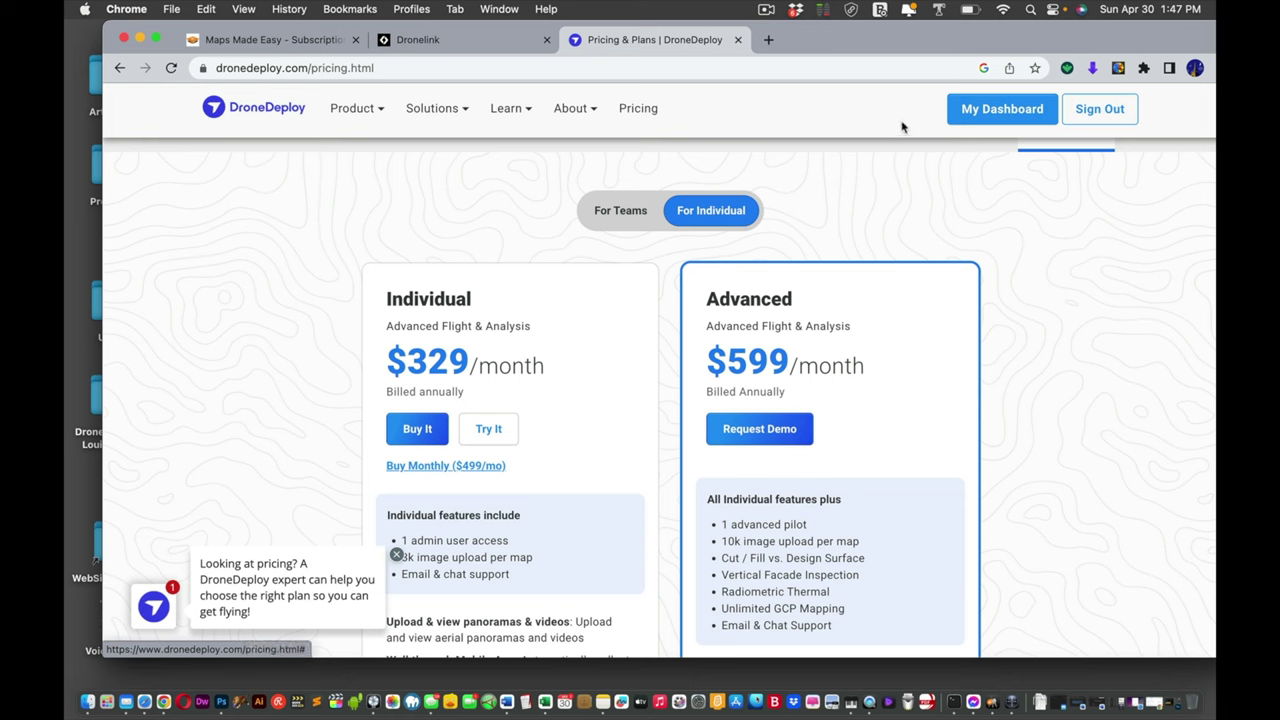
{"action": "left_click", "coordinate": [993, 118]}
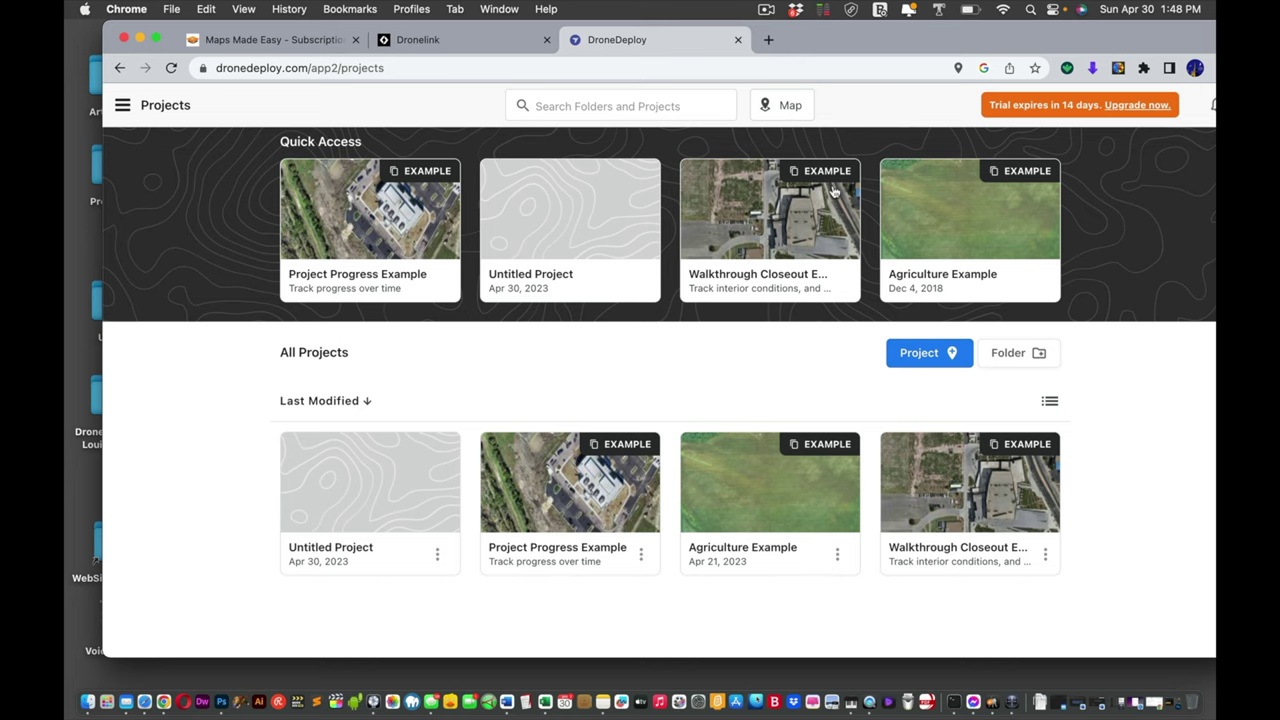
Log in to Dronelink with the prefilled account credentials and save the password in the browser.
{"action": "left_click", "coordinate": [436, 40]}
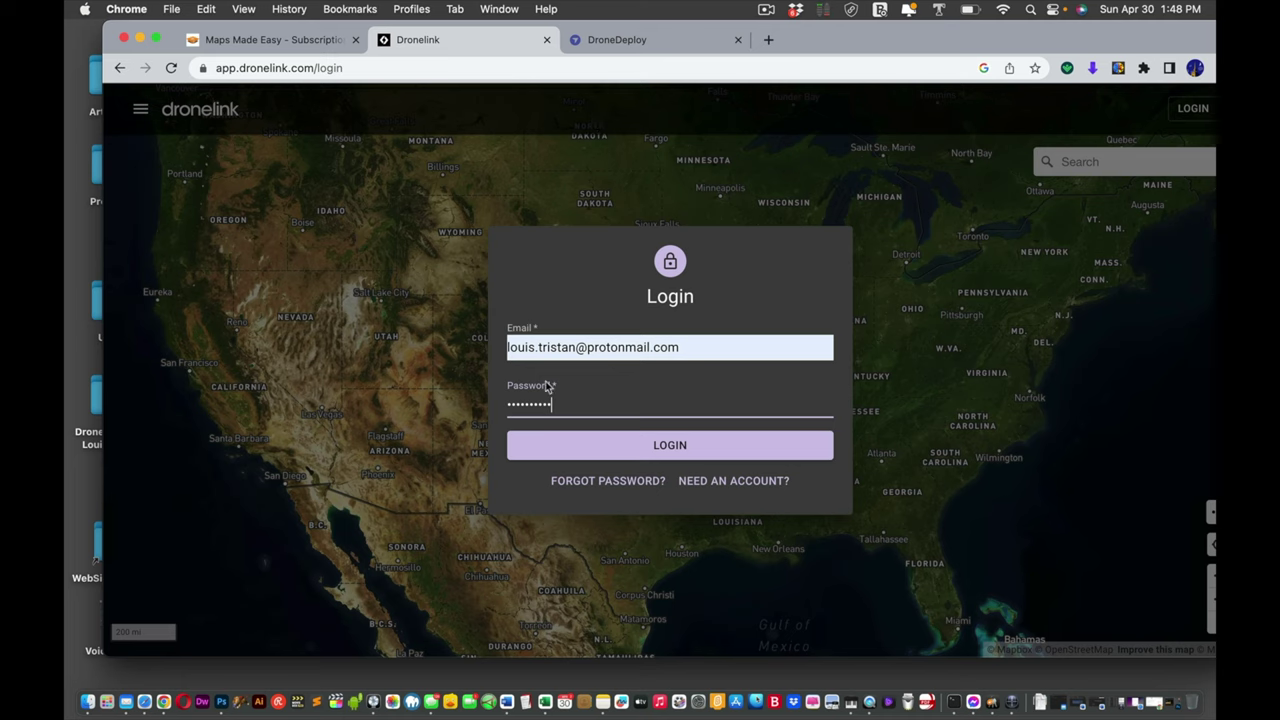
{"action": "left_click", "coordinate": [664, 446]}
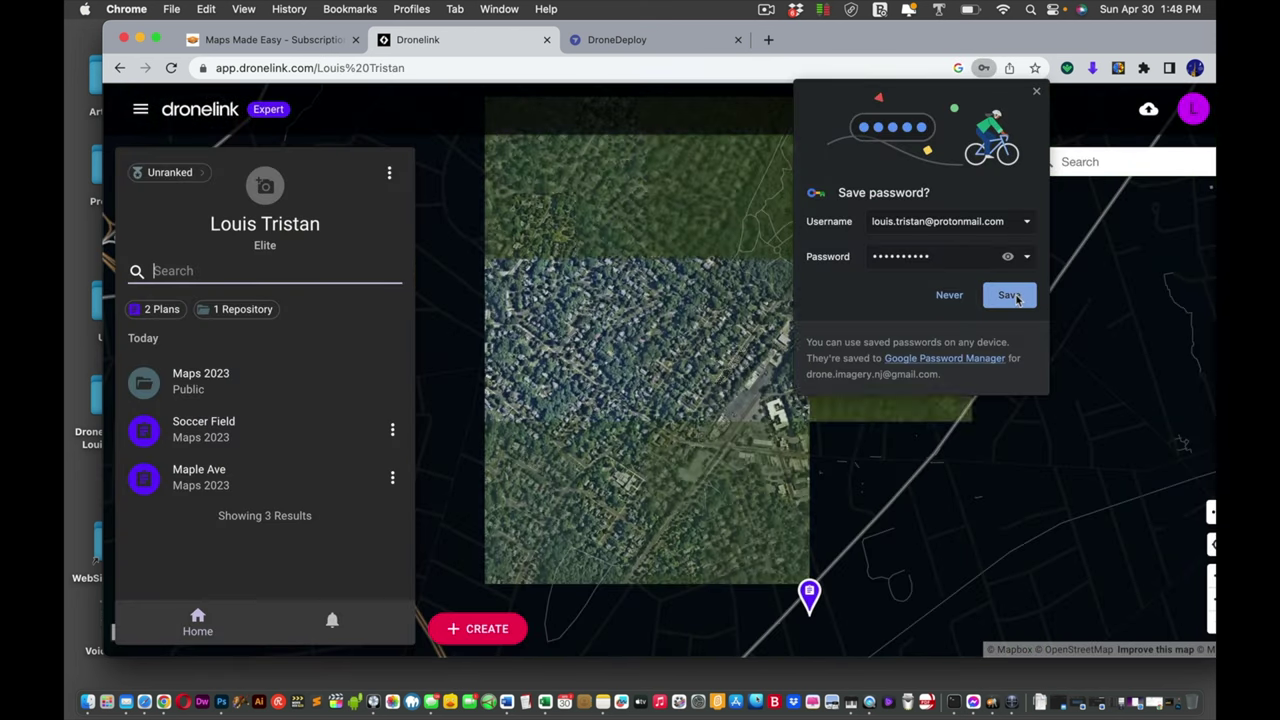
{"action": "left_click", "coordinate": [1009, 294]}
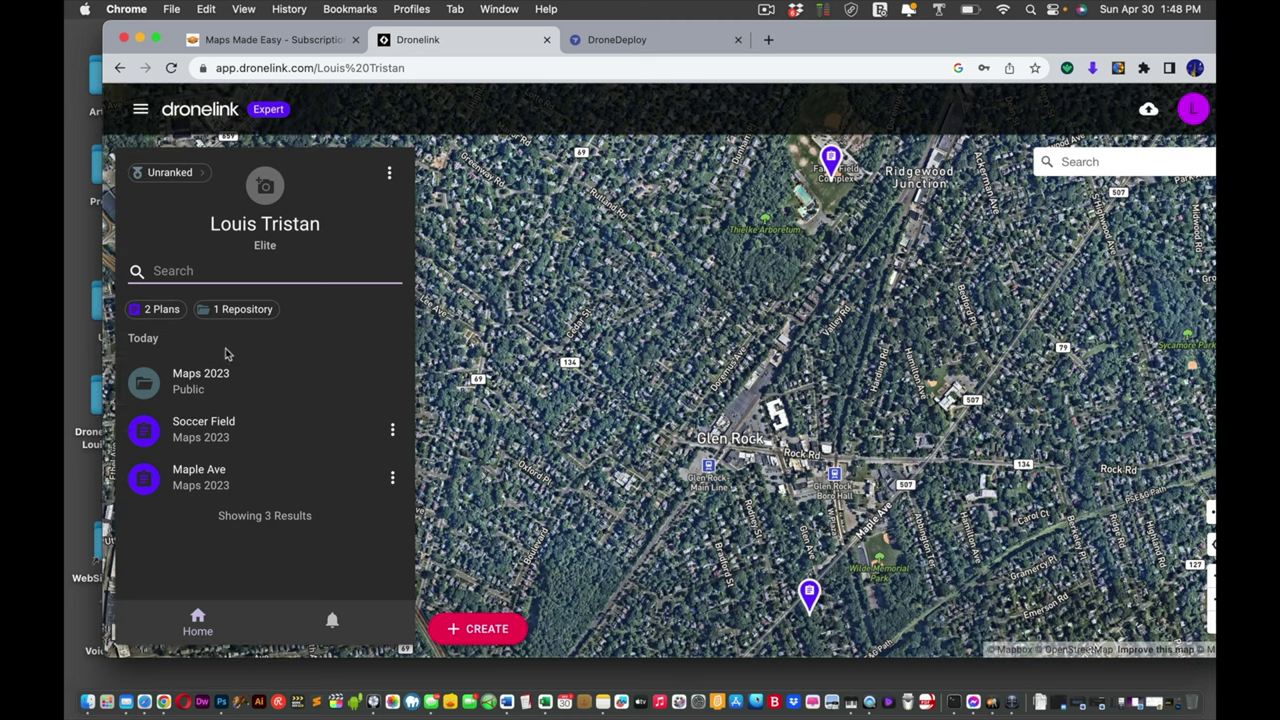
Open the Maps 2023 repository, view the Soccer Field plan's flight path, and close that plan.
{"action": "left_click", "coordinate": [168, 383]}
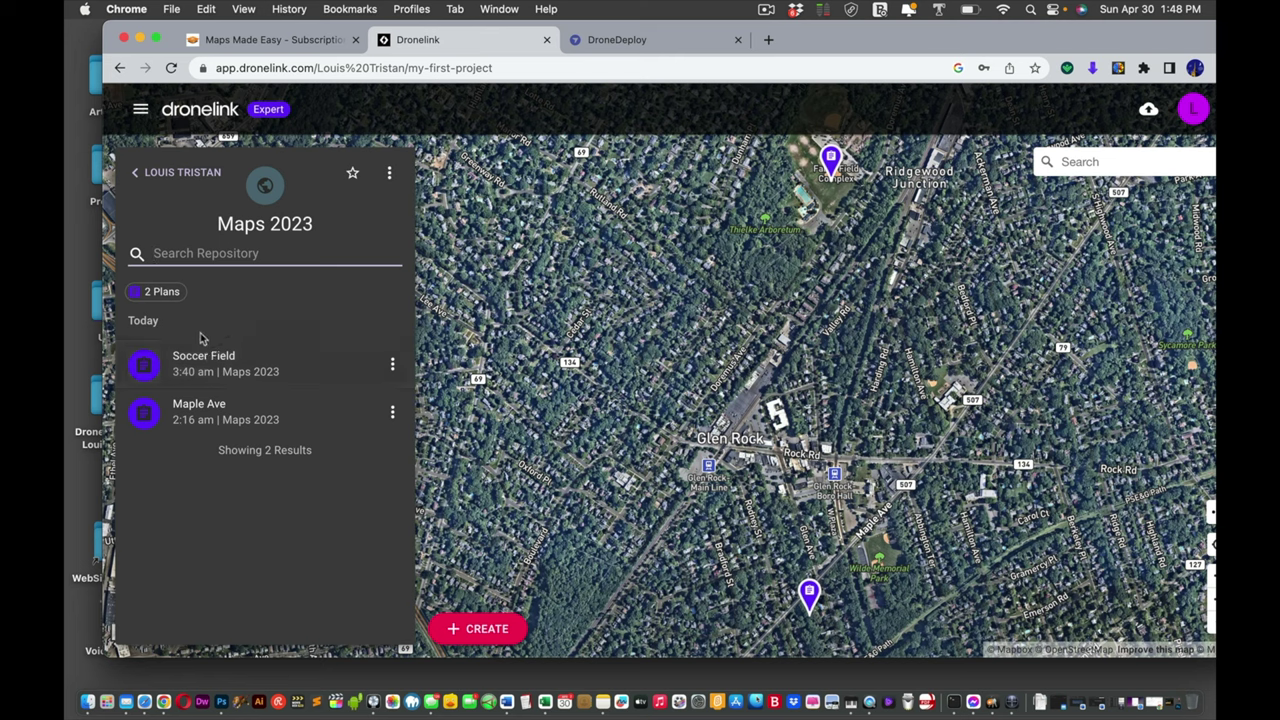
{"action": "left_click", "coordinate": [147, 366]}
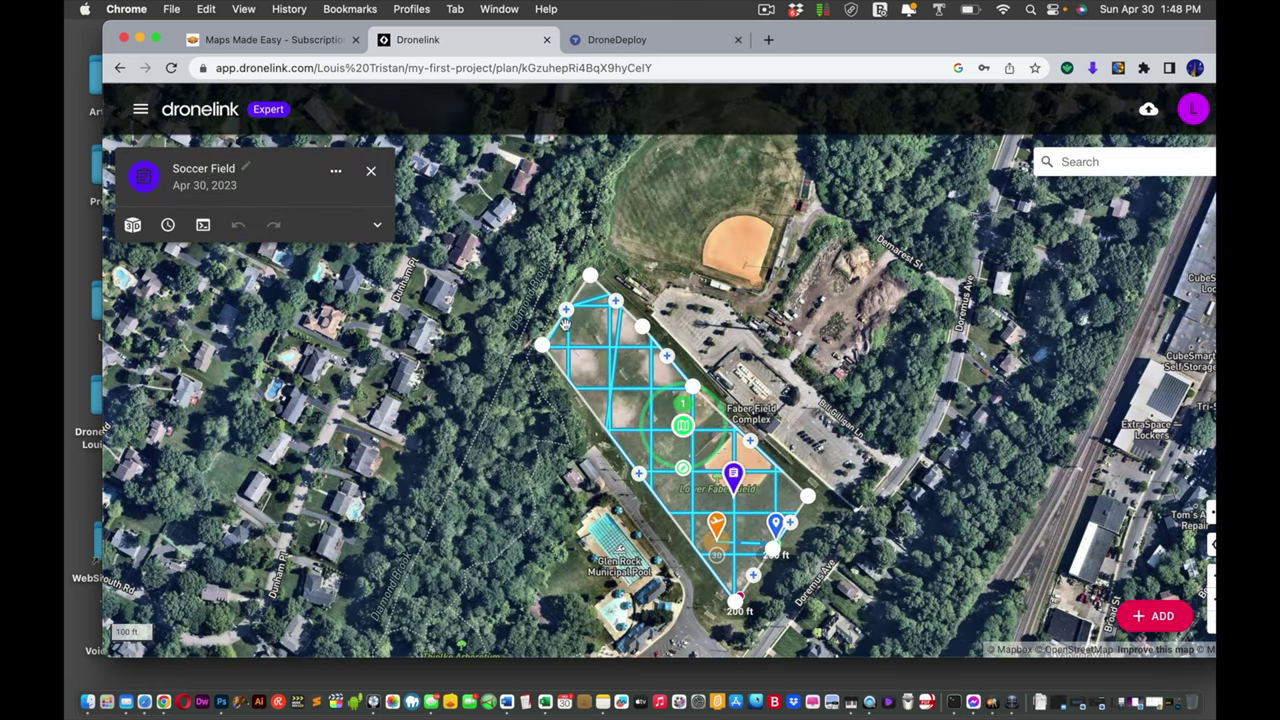
{"action": "left_click", "coordinate": [372, 170]}
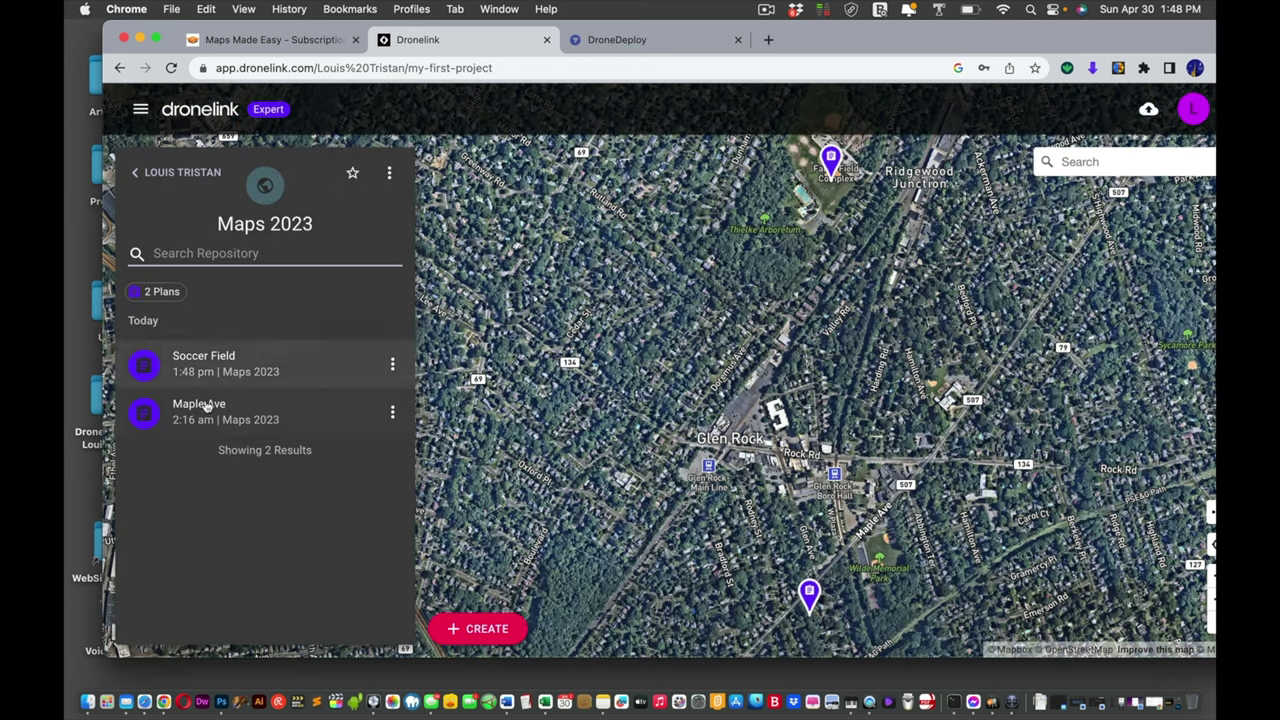
Open the Maple Ave plan and view its flight path together with the surrounding neighbourhood.
{"action": "left_click", "coordinate": [204, 406]}
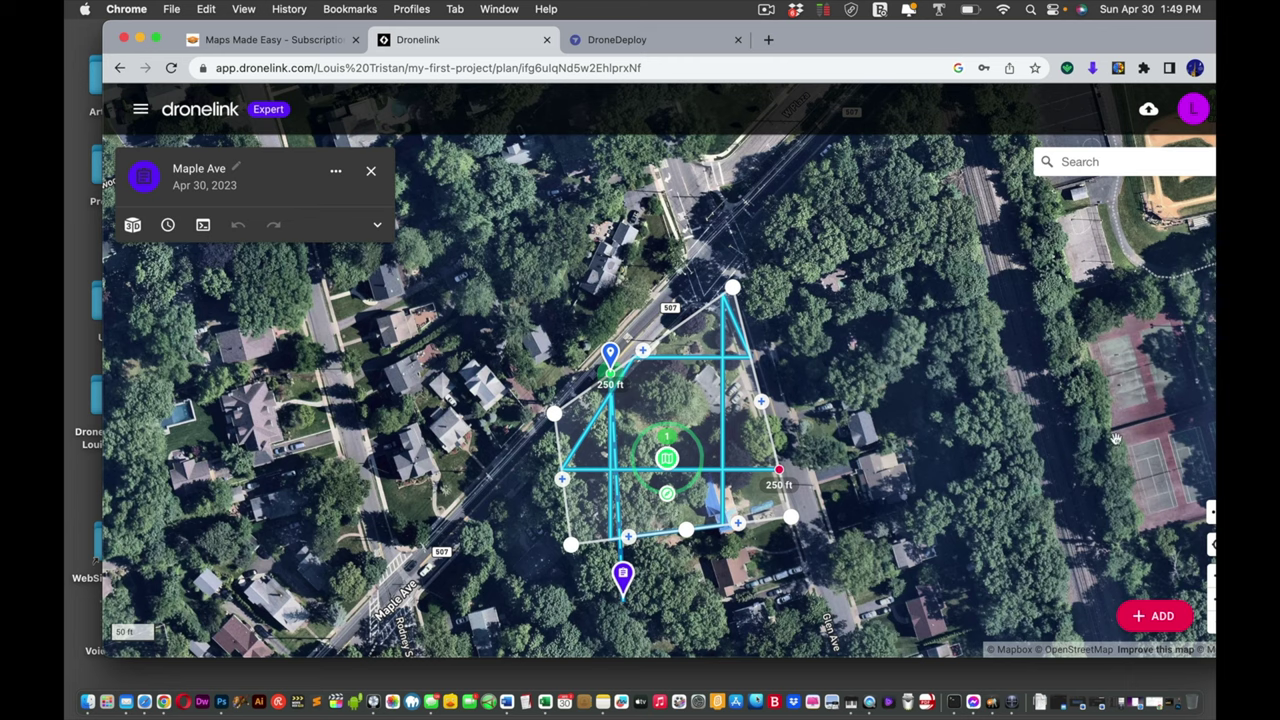
{"action": "left_click_drag", "start_coordinate": [965, 50], "coordinate": [928, 48]}
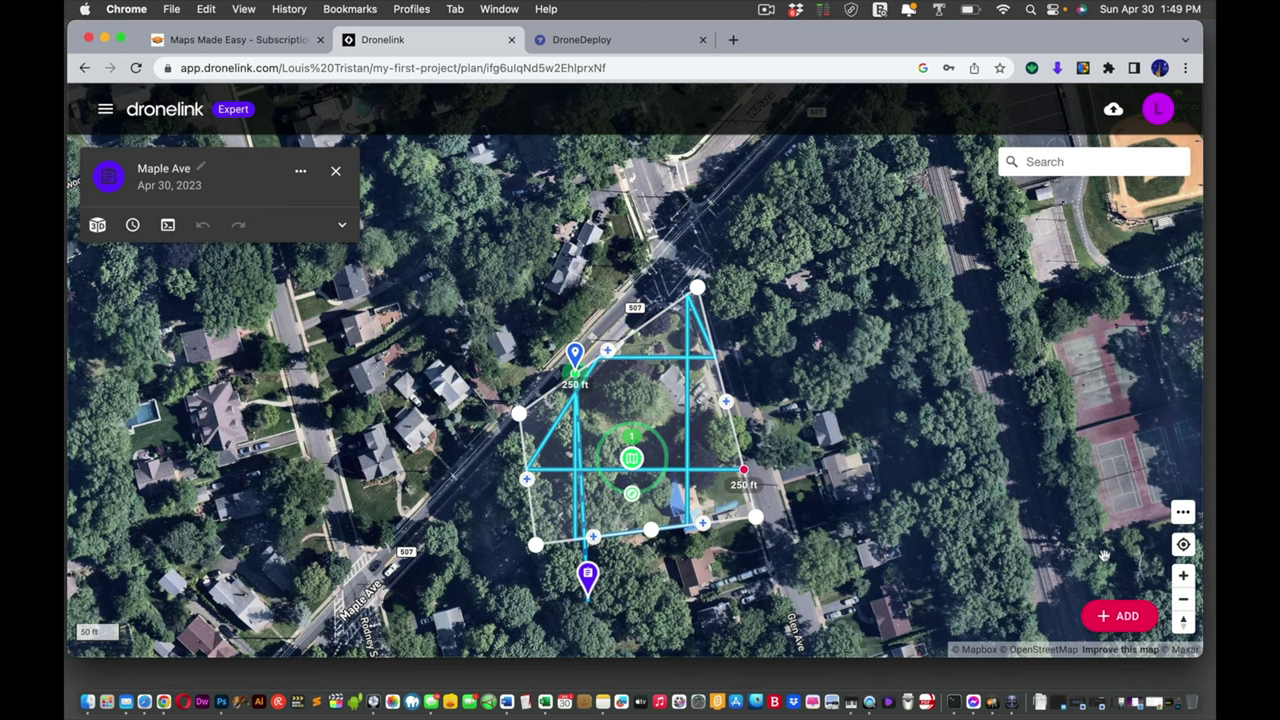
{"action": "left_click", "coordinate": [1184, 599]}
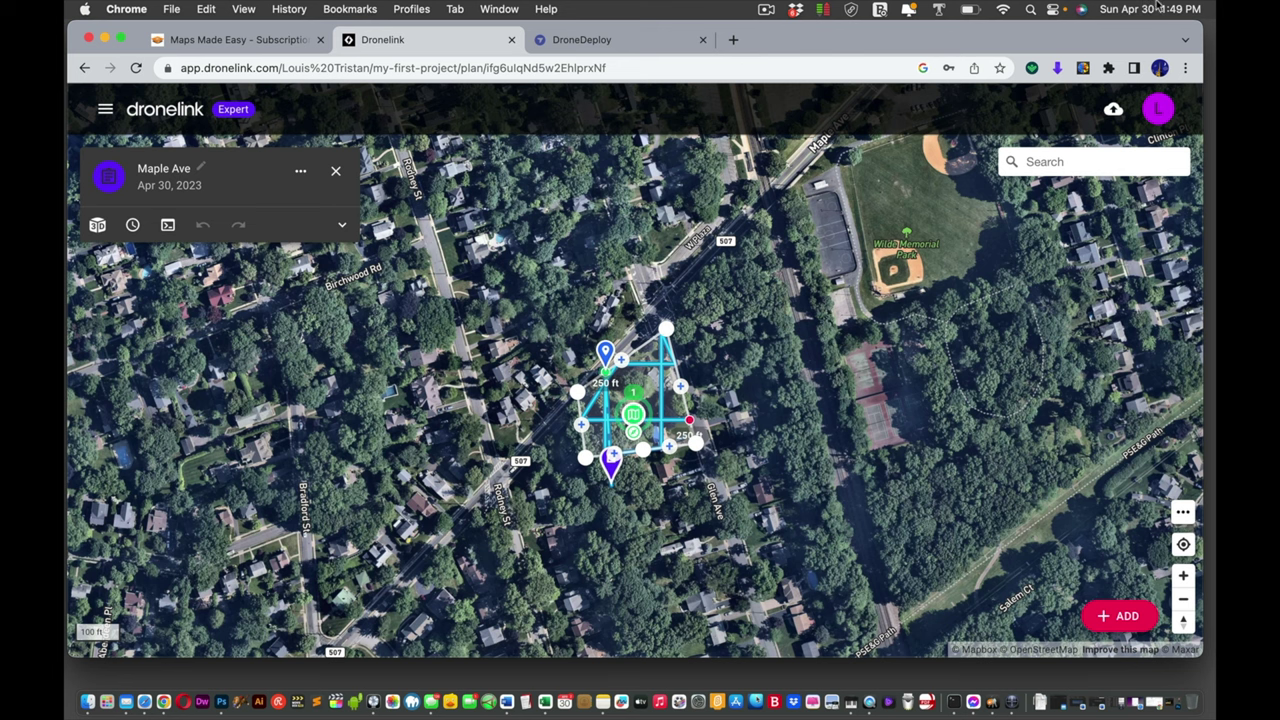
Switch to Safari's Dronelink support pages and read the forum thread about installing Dronelink on the DJI Smart Controller.
{"action": "mouse_move", "coordinate": [1215, 1]}
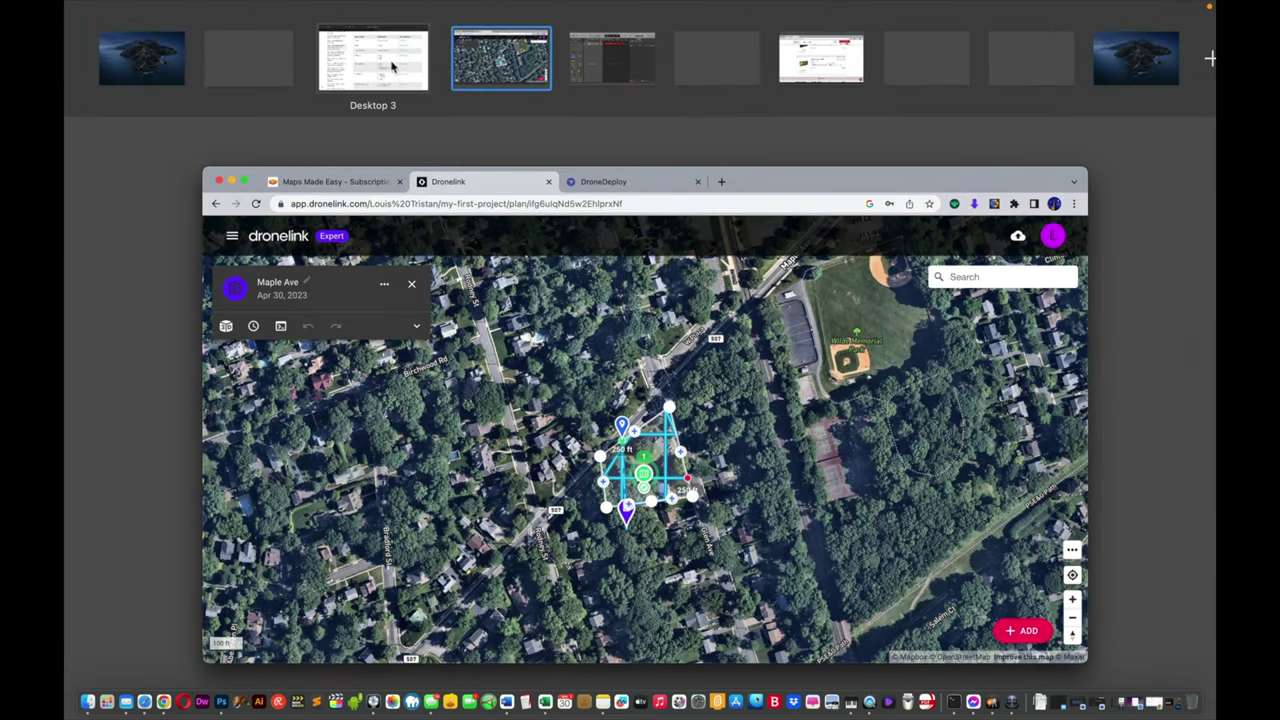
{"action": "left_click", "coordinate": [393, 65]}
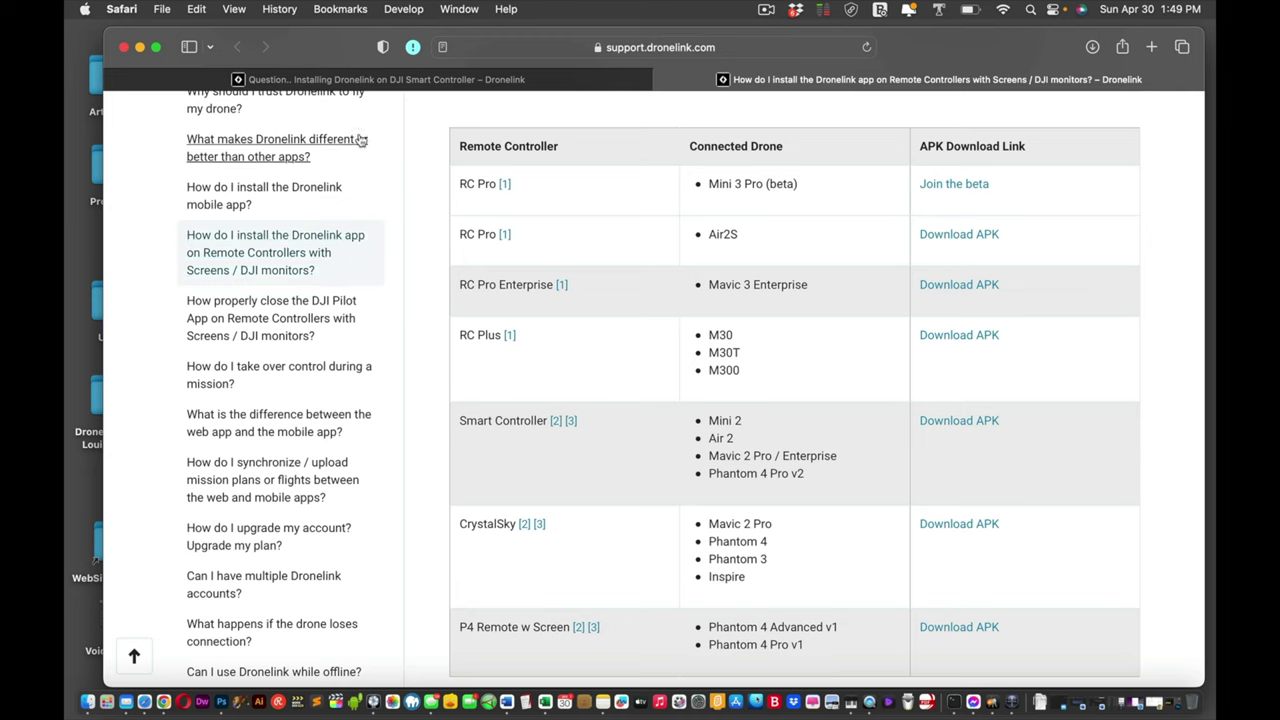
{"action": "left_click", "coordinate": [310, 80]}
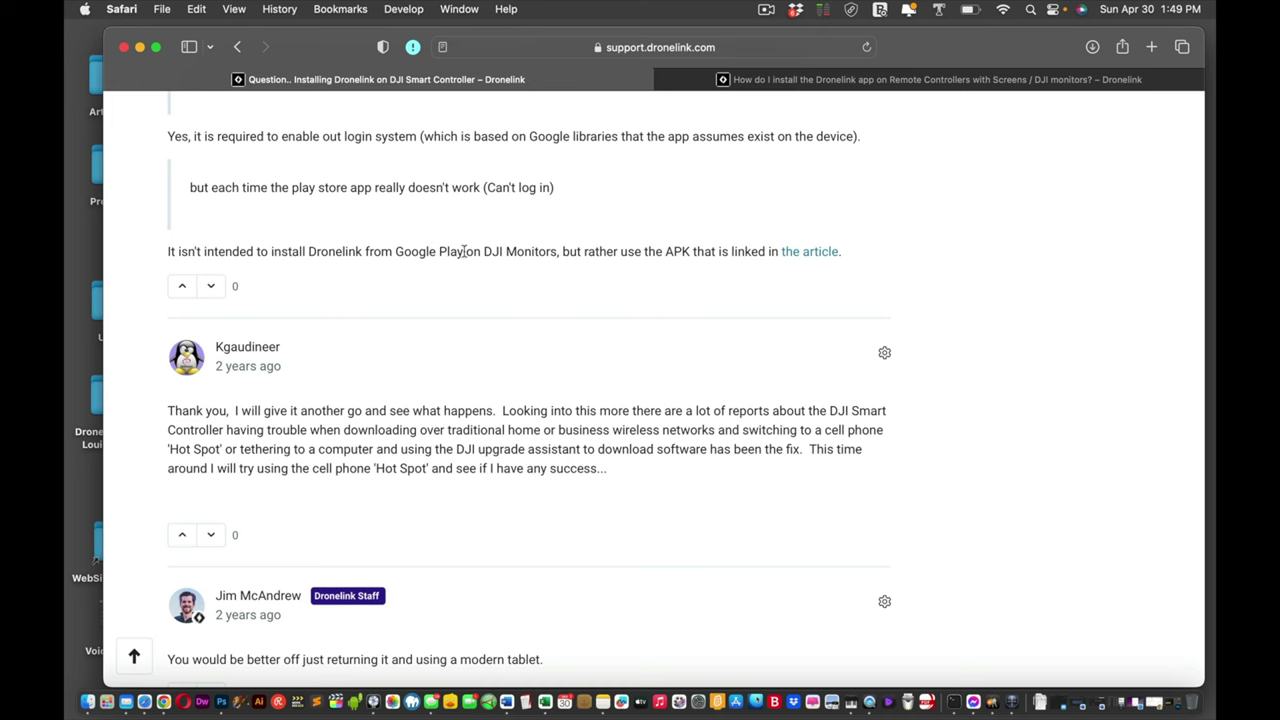
Review the support article's table of remote controllers, connected drones and APK links, highlighting "beta" in the Mini 3 Pro entry.
{"action": "left_click", "coordinate": [830, 80]}
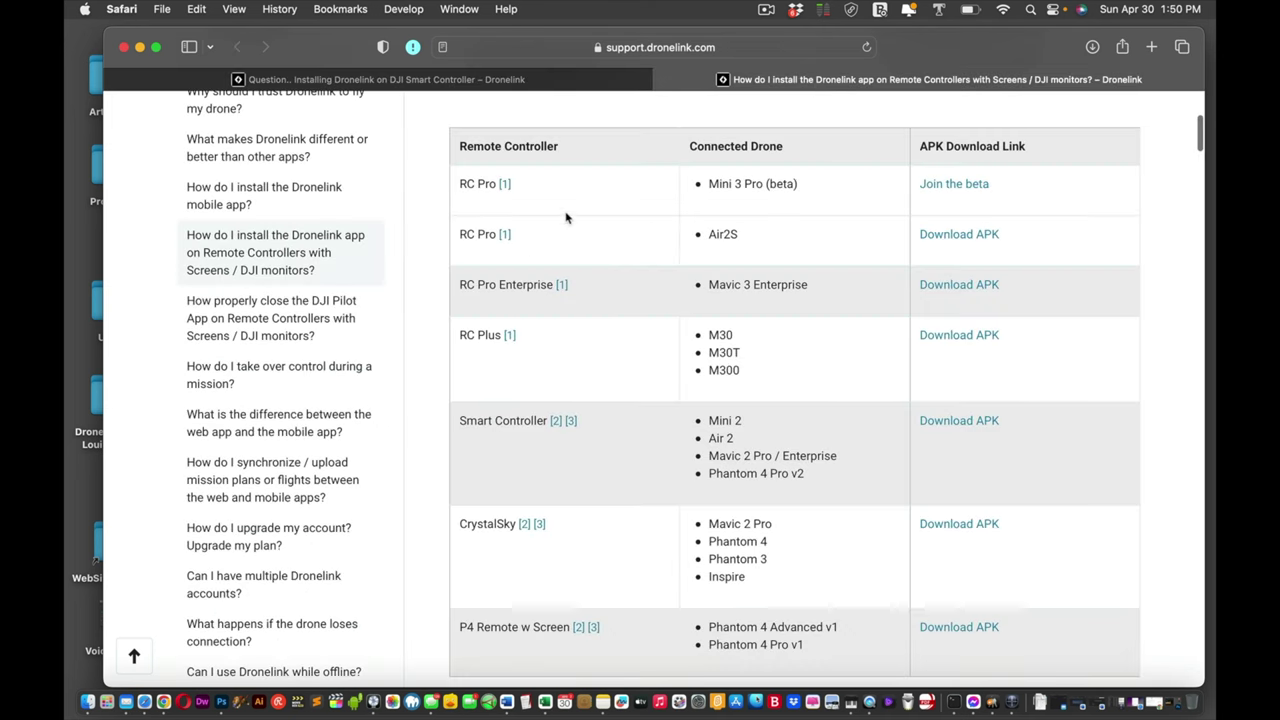
{"action": "scroll", "coordinate": [540, 210], "scroll_direction": "down", "scroll_amount": 3}
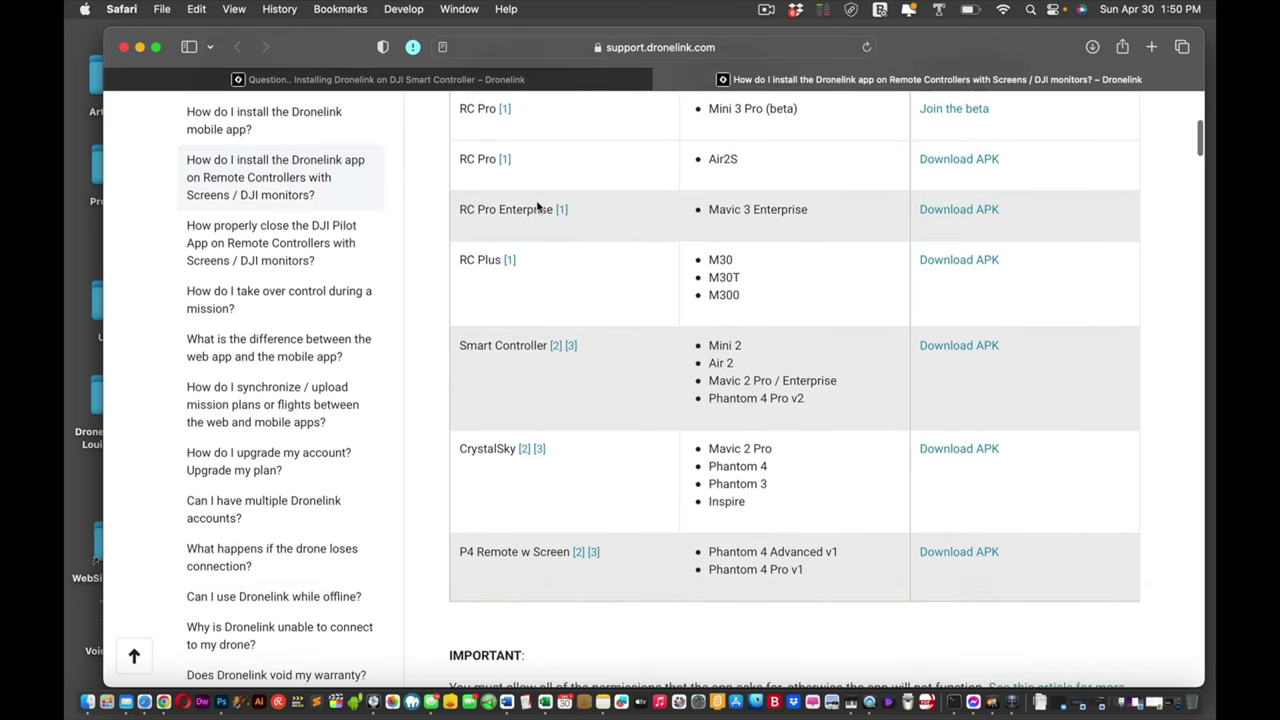
{"action": "scroll", "coordinate": [537, 206], "scroll_direction": "down", "scroll_amount": 2}
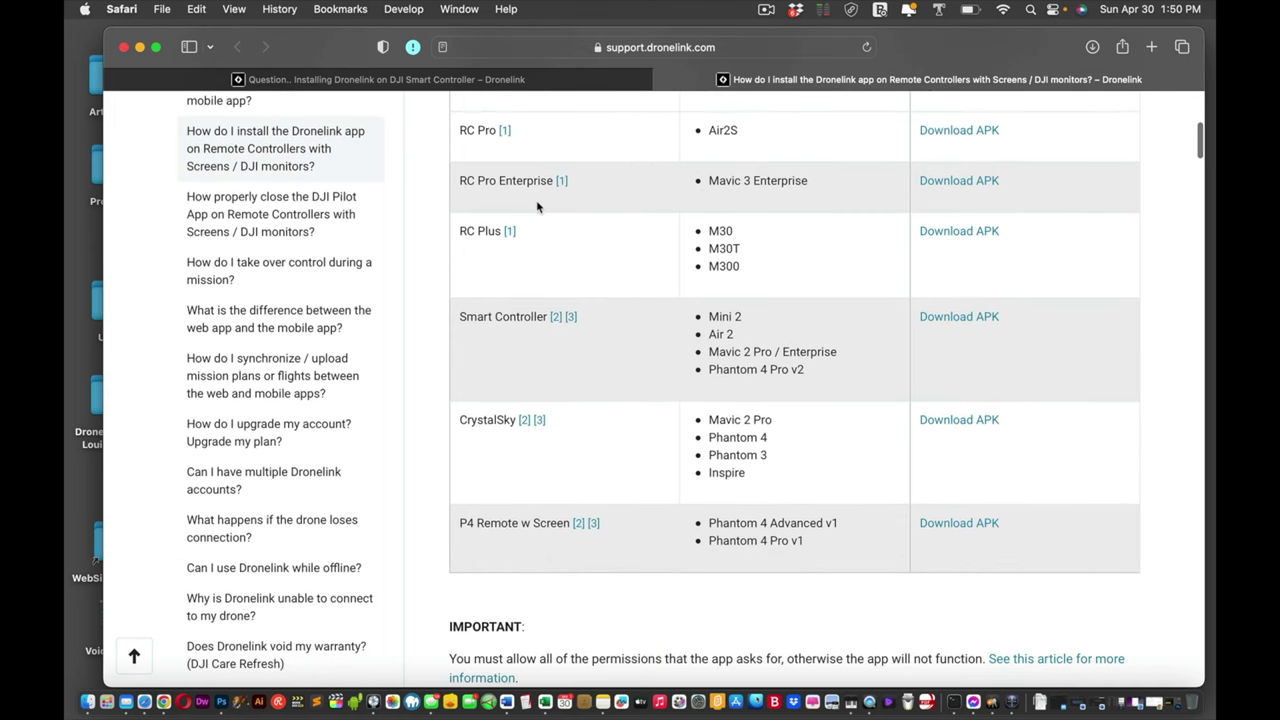
{"action": "scroll", "coordinate": [537, 206], "scroll_direction": "up", "scroll_amount": 2}
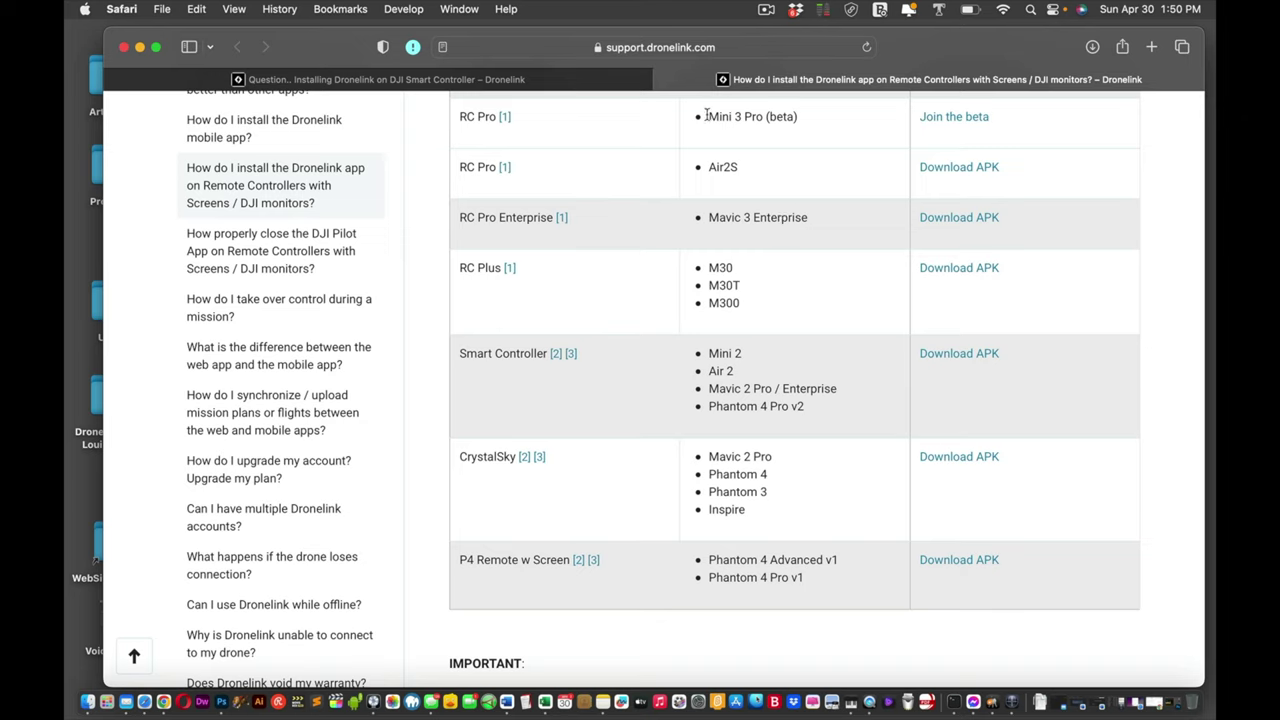
{"action": "left_click_drag", "start_coordinate": [767, 117], "coordinate": [818, 125]}
Revisit the Smart Controller forum thread and return to the supported controller and drone table in the installation article.
{"action": "left_click", "coordinate": [549, 80]}
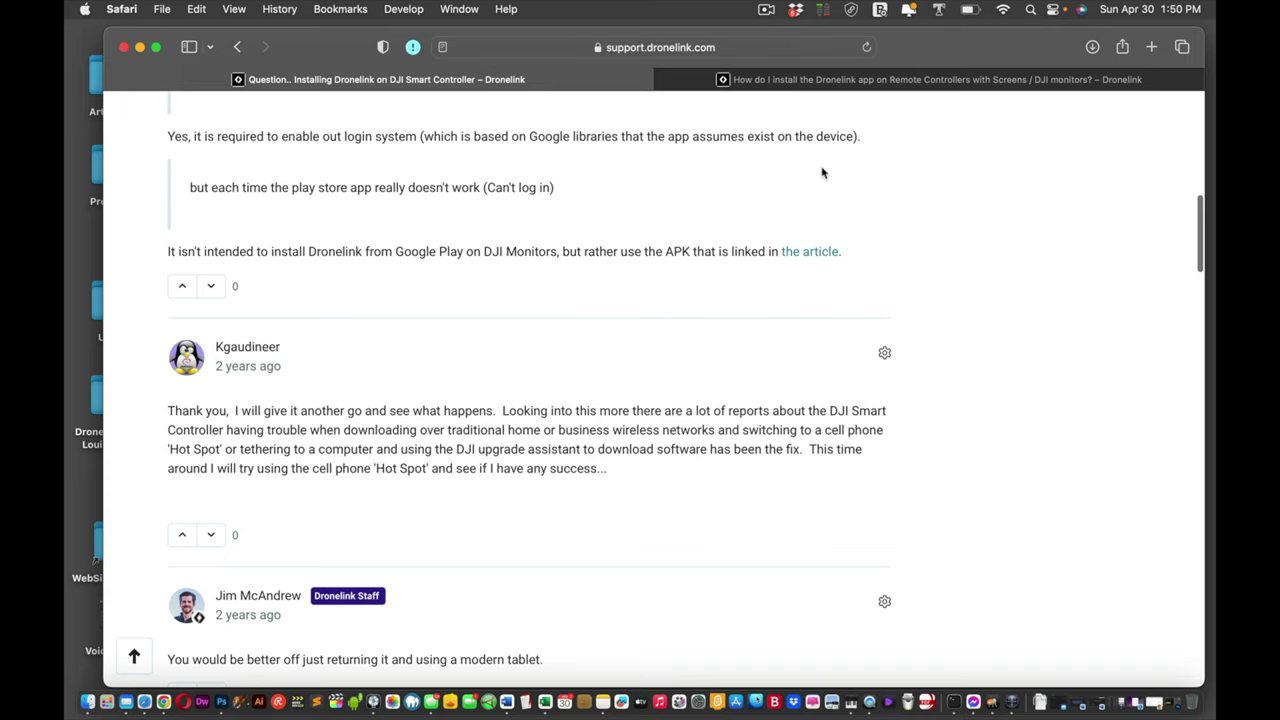
{"action": "left_click", "coordinate": [918, 81]}
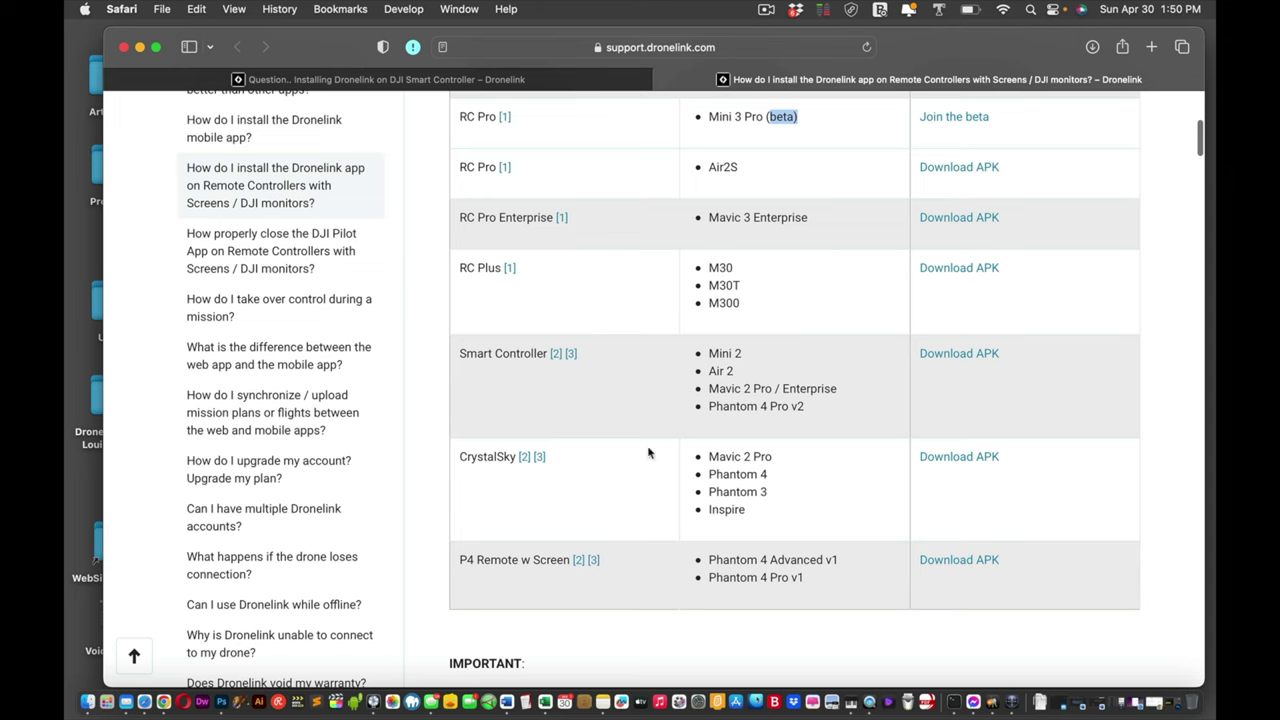
{"action": "scroll", "coordinate": [631, 296], "scroll_direction": "up", "scroll_amount": 3}
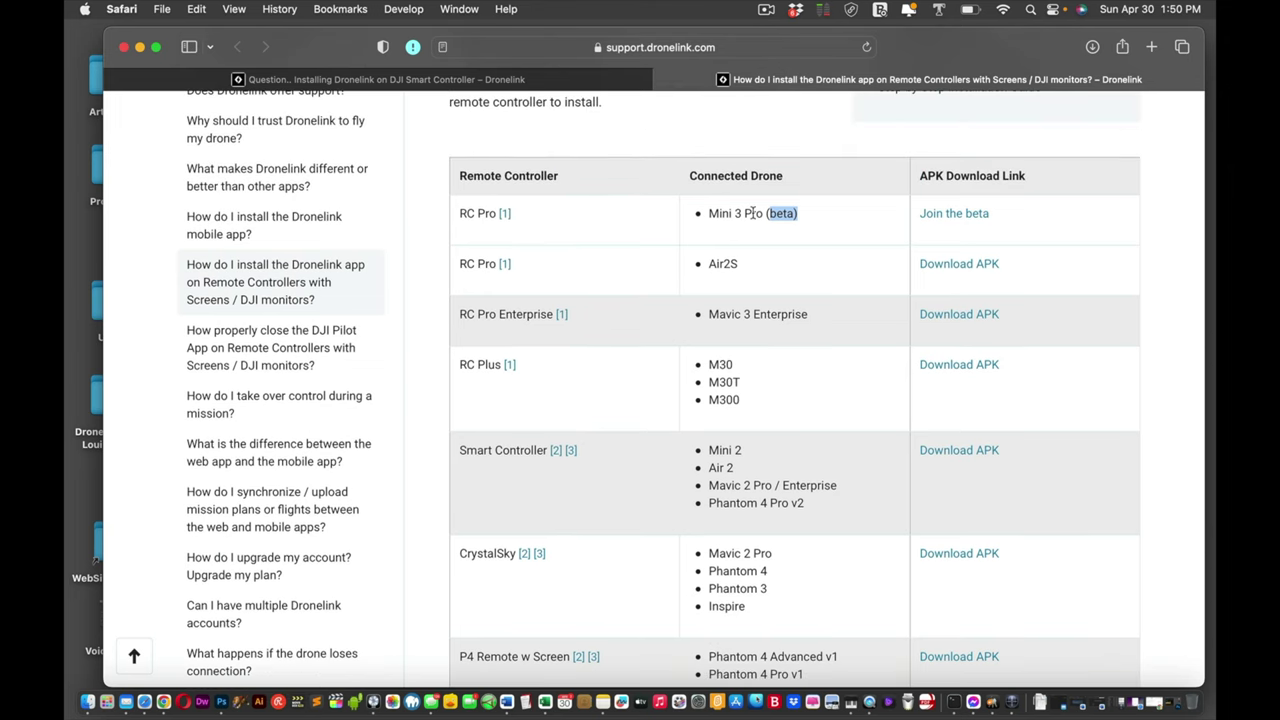
Switch back to the Maple Ave plan in Chrome, view the Map Start waypoint's settings, and close the plan.
{"action": "key", "text": "ctrl+Up"}
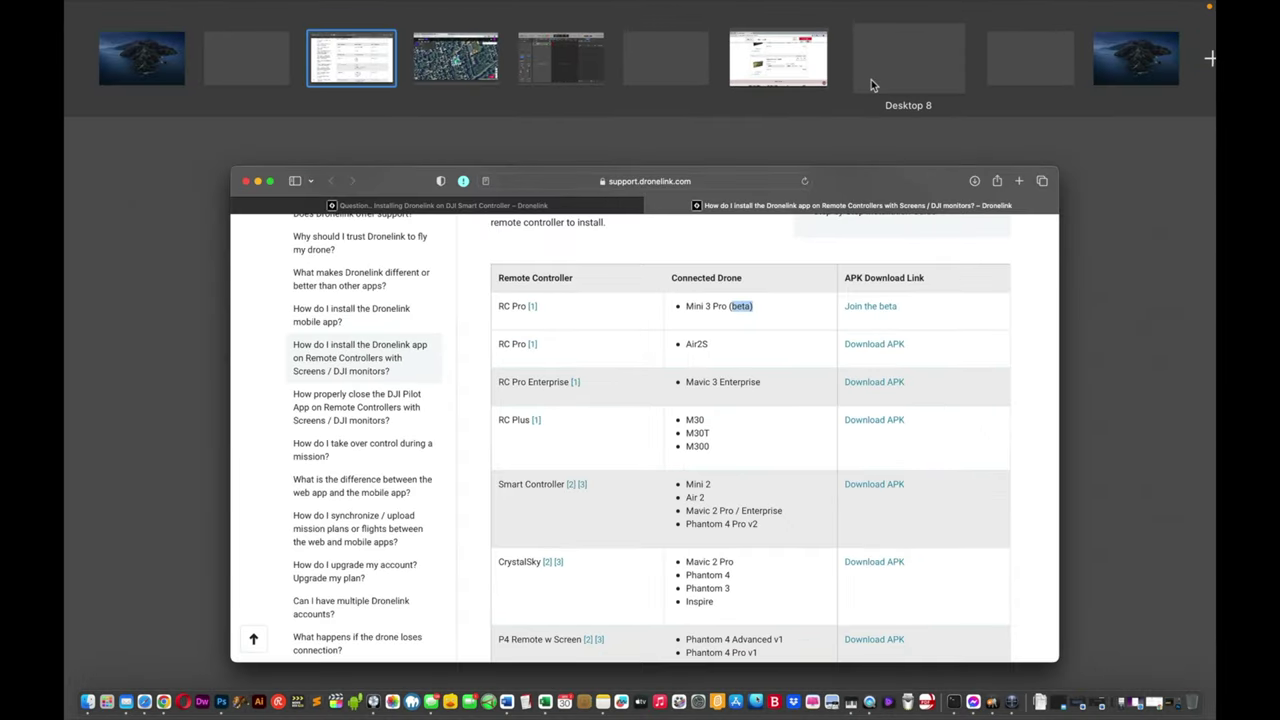
{"action": "left_click", "coordinate": [478, 57]}
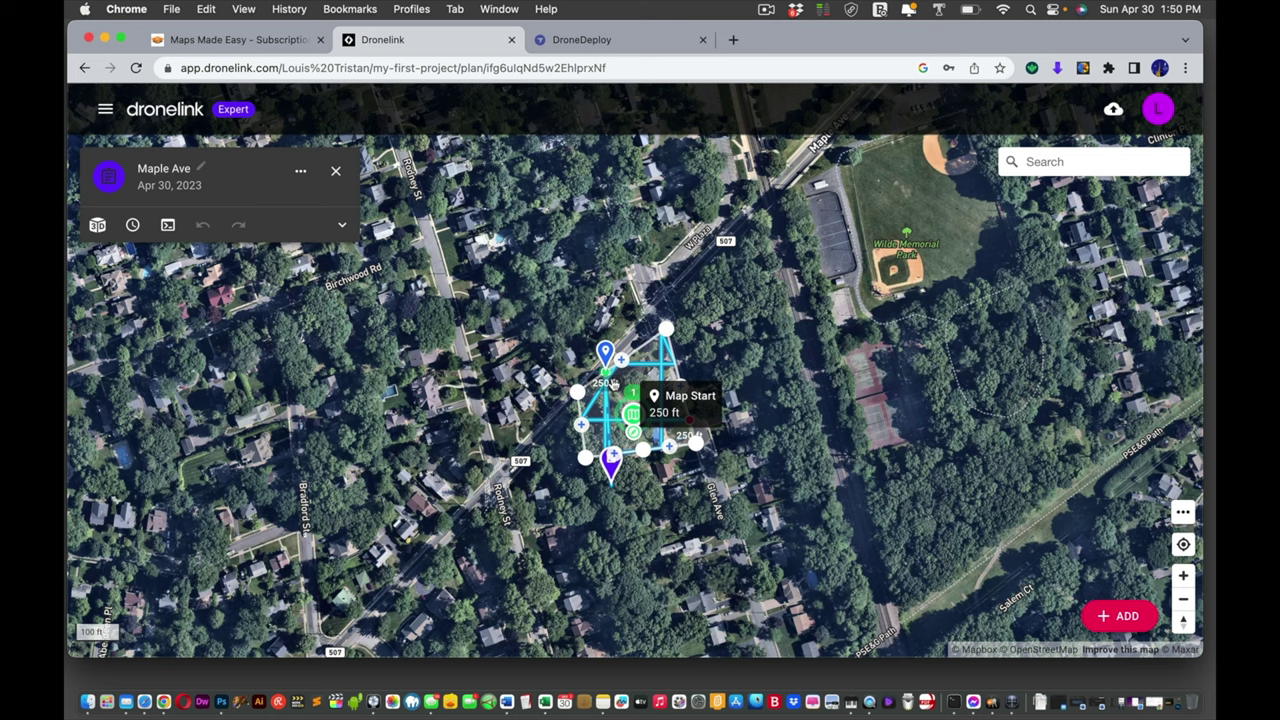
{"action": "left_click", "coordinate": [612, 384]}
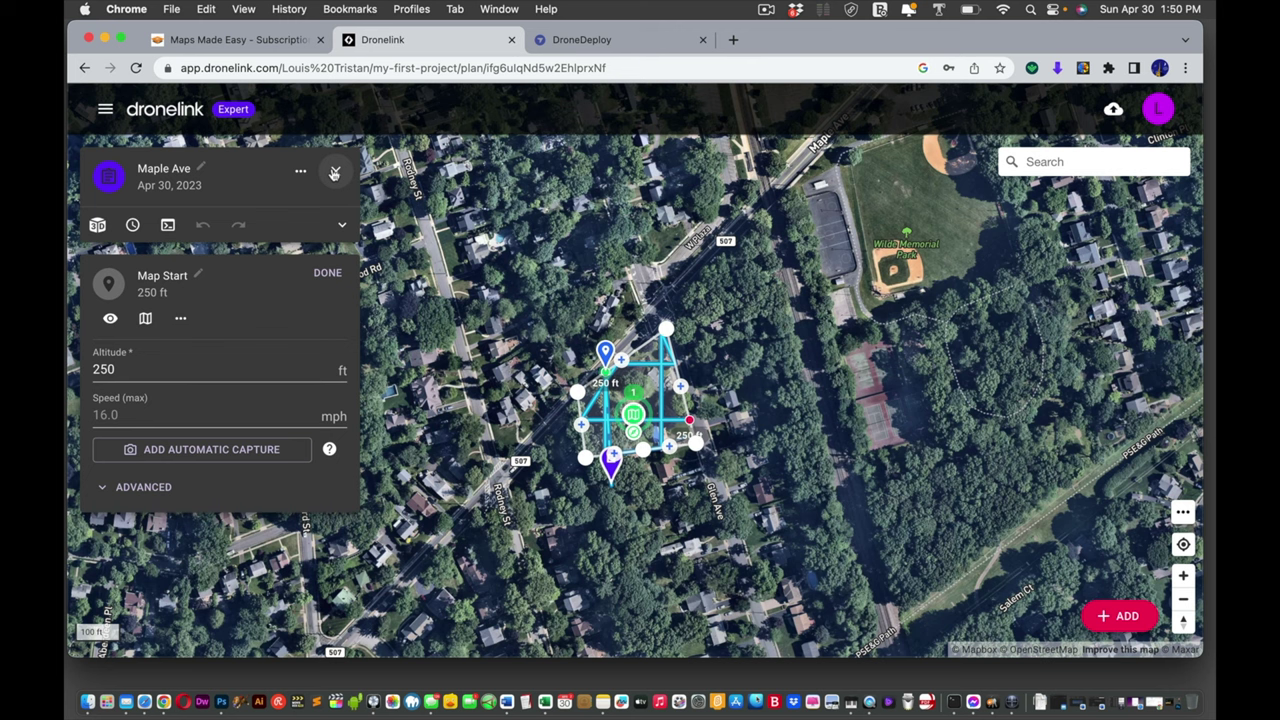
{"action": "left_click", "coordinate": [334, 173]}
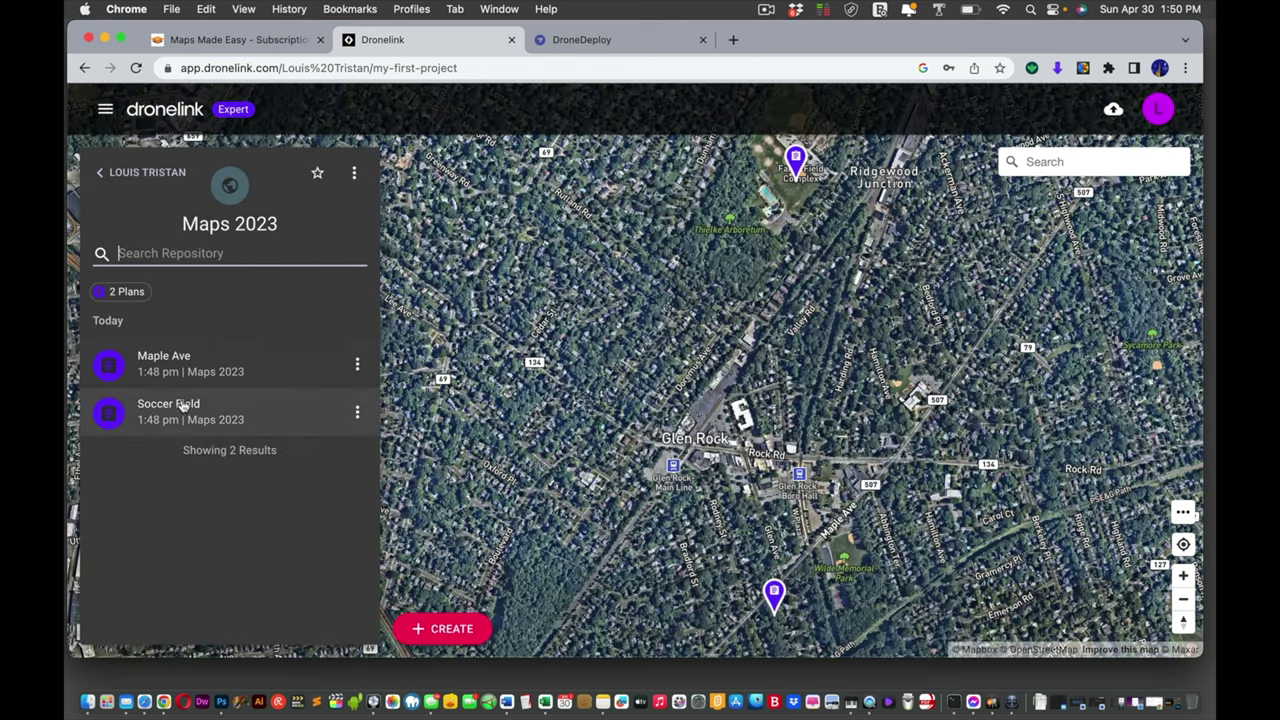
Open the Soccer Field plan, set its description to "Open field", and choose to continue editing the current version.
{"action": "left_click", "coordinate": [181, 407]}
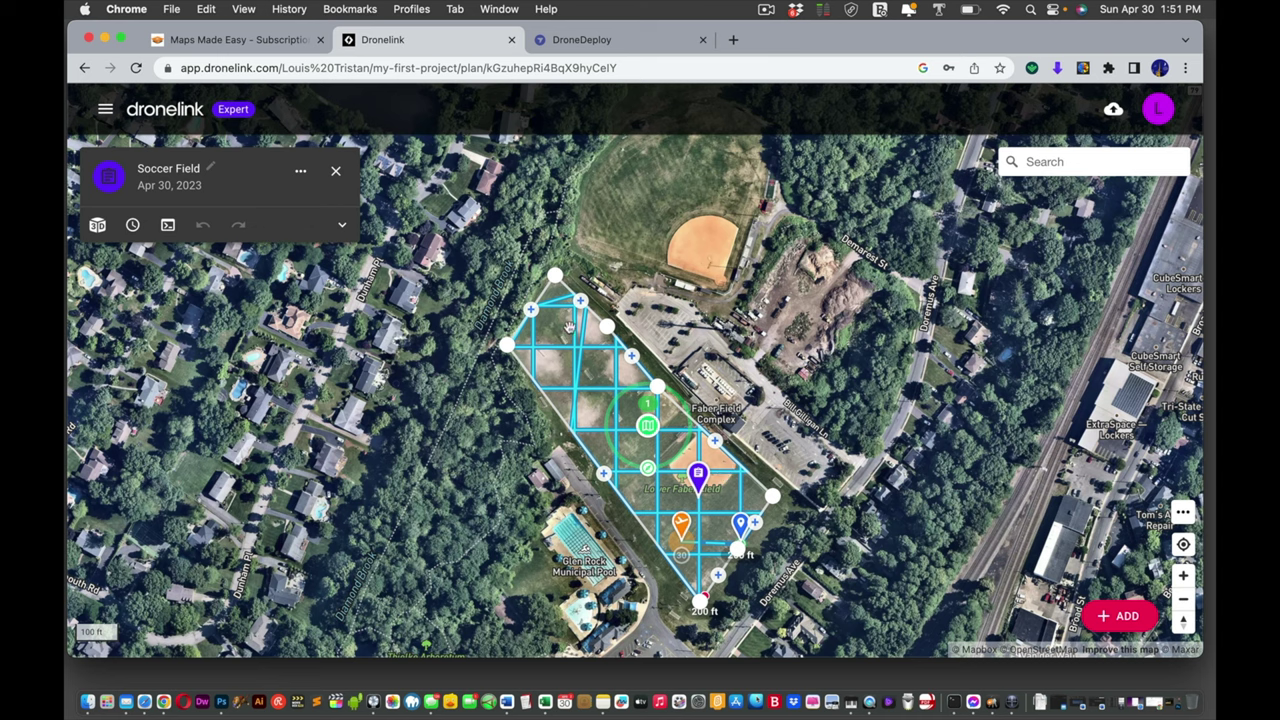
{"action": "left_click", "coordinate": [172, 172]}
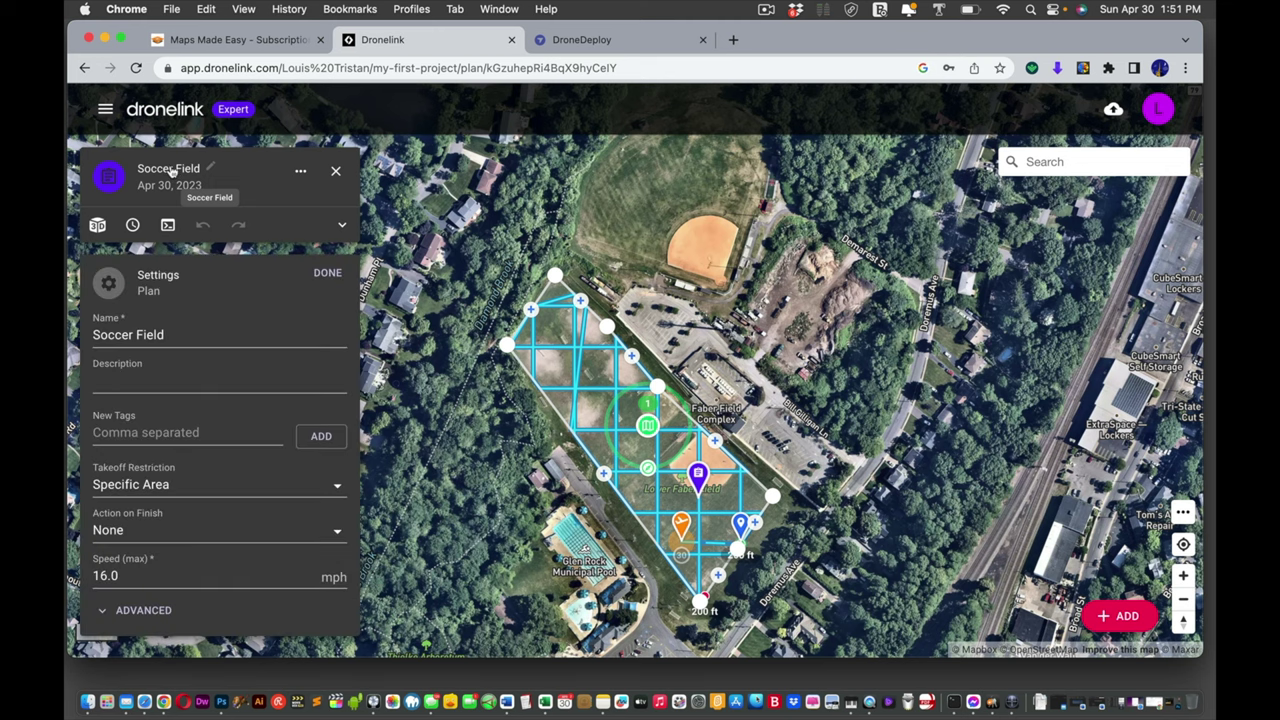
{"action": "left_click", "coordinate": [154, 378]}
{"action": "left_click", "coordinate": [145, 328]}
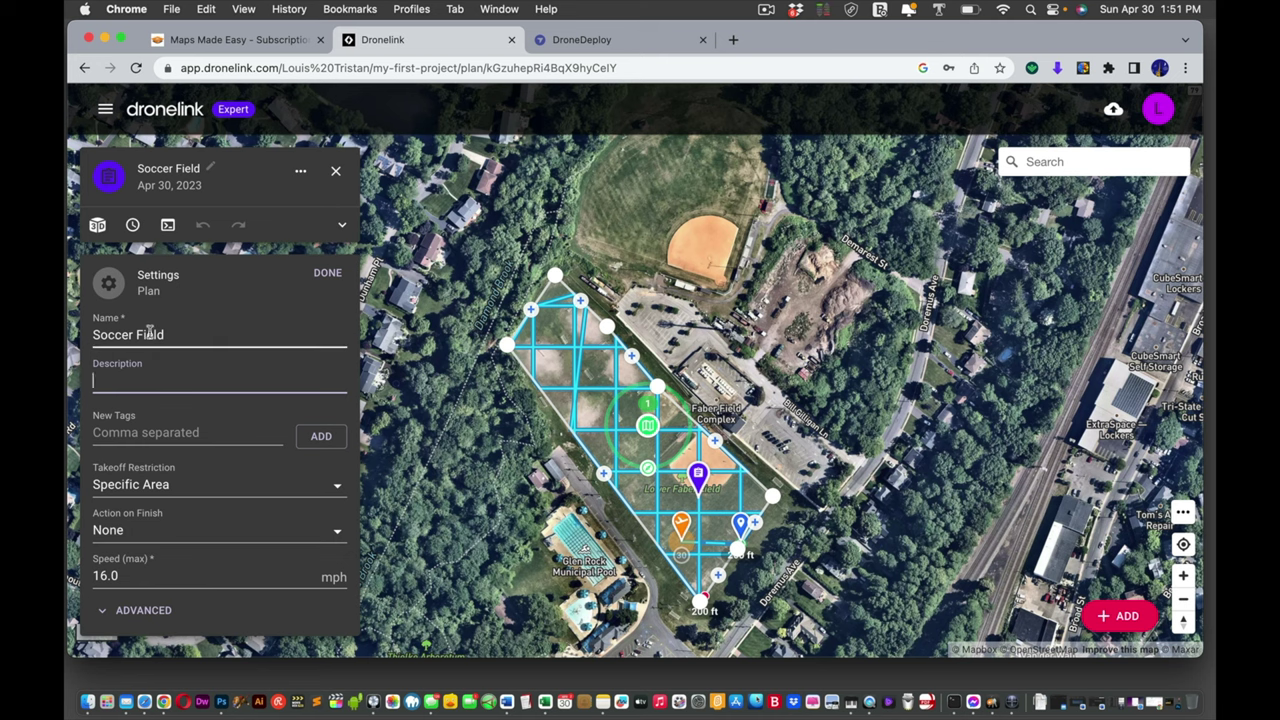
{"action": "left_click_drag", "start_coordinate": [166, 334], "coordinate": [96, 335]}
{"action": "left_click", "coordinate": [122, 376]}
{"action": "type", "text": "Open field"}
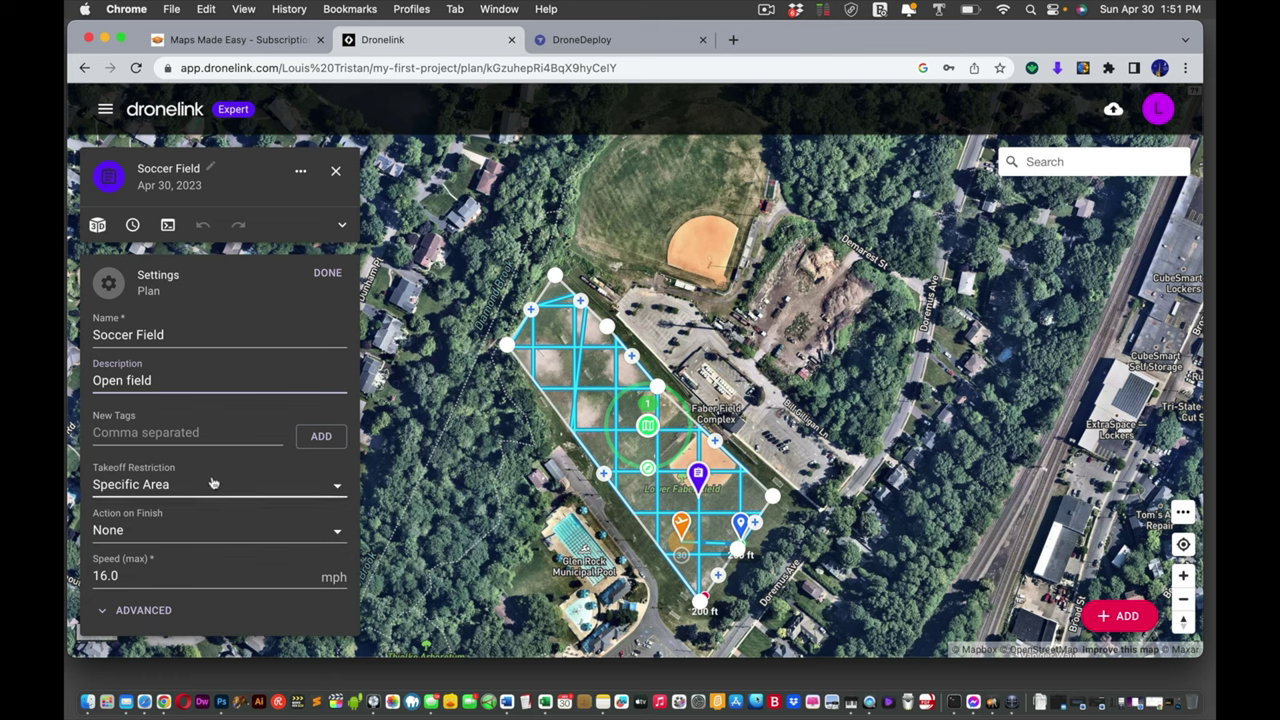
{"action": "left_click", "coordinate": [170, 485]}
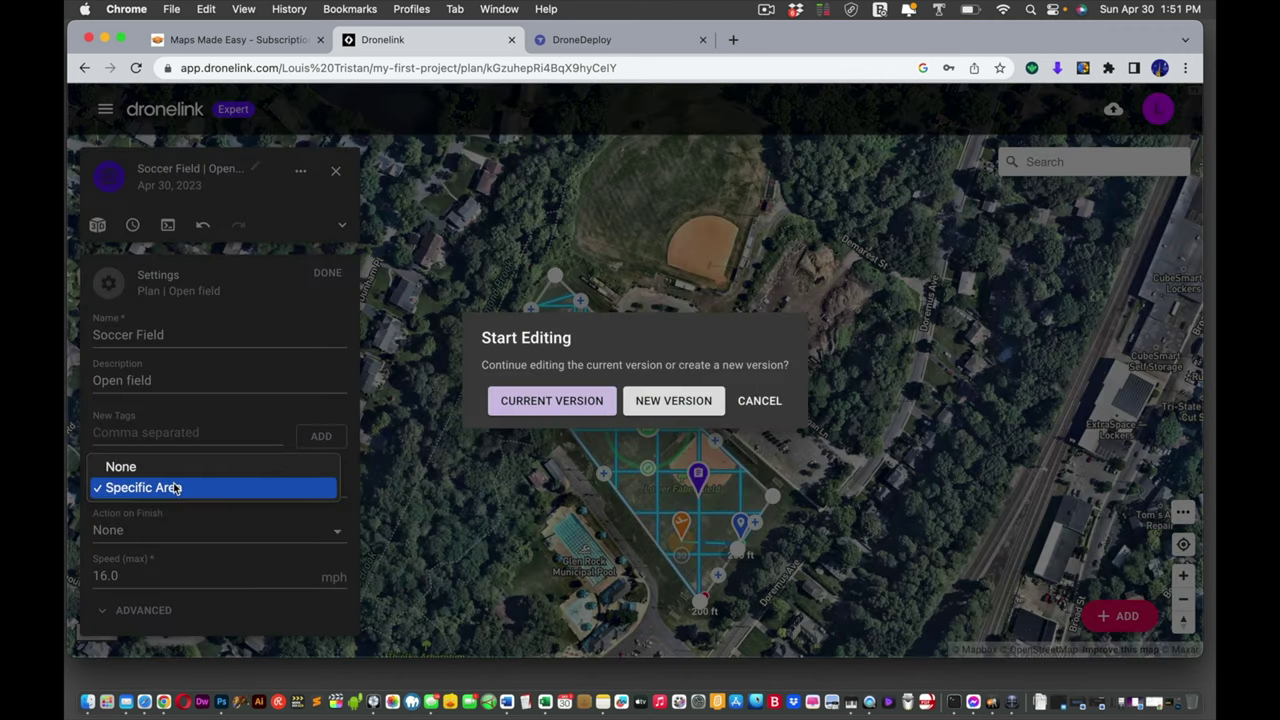
{"action": "left_click", "coordinate": [546, 403]}
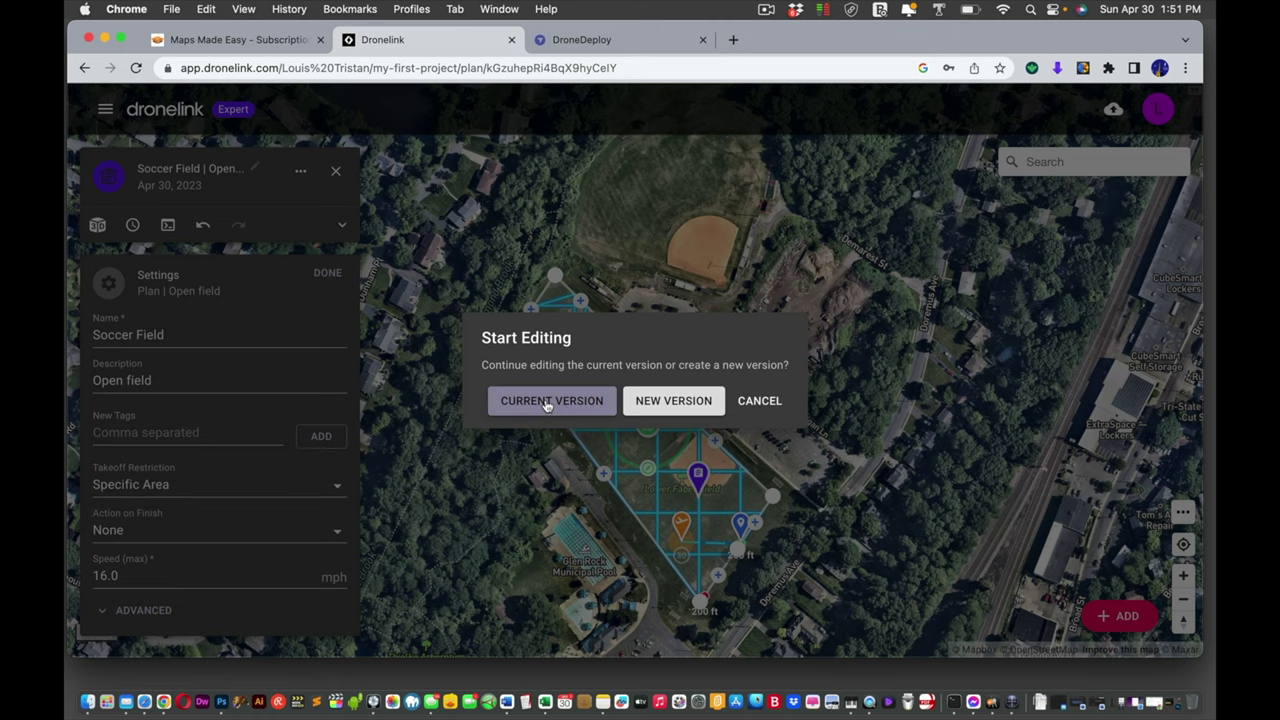
{"action": "left_click", "coordinate": [547, 402]}
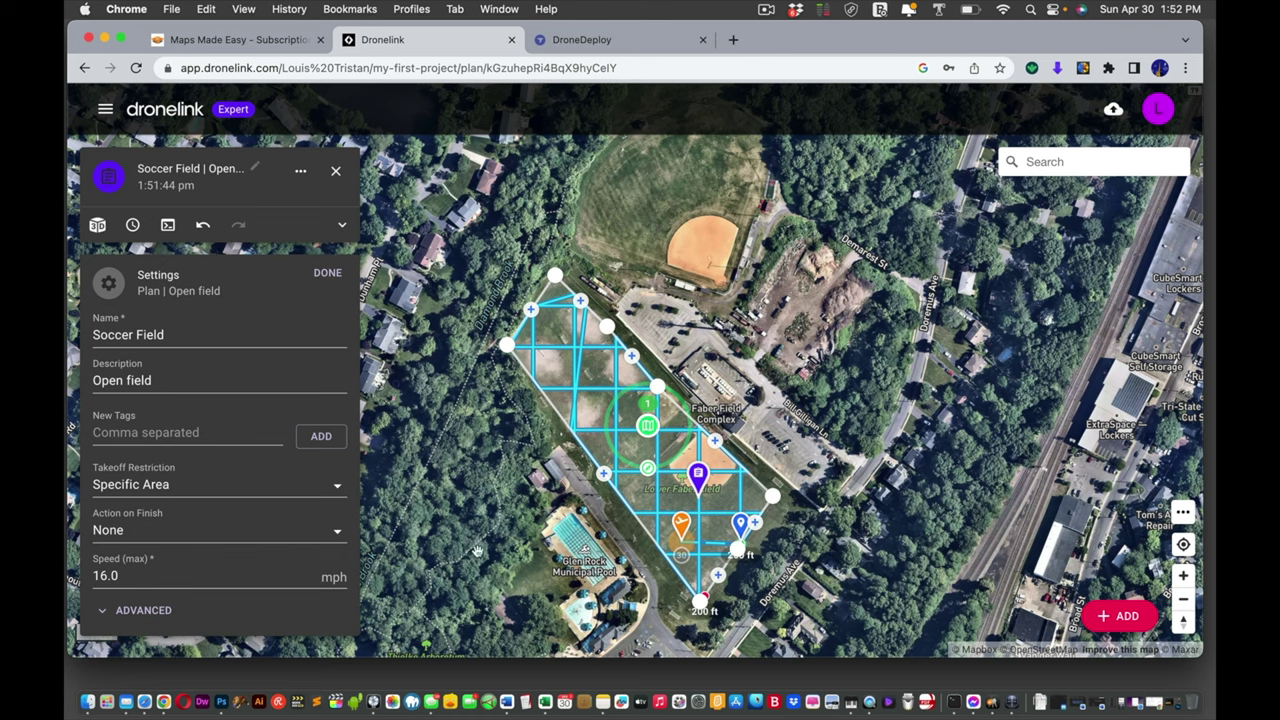
Check the Action on Finish options, keeping None, and view the Soccer Field plan's mission estimate summary before closing its settings.
{"action": "left_click", "coordinate": [127, 530]}
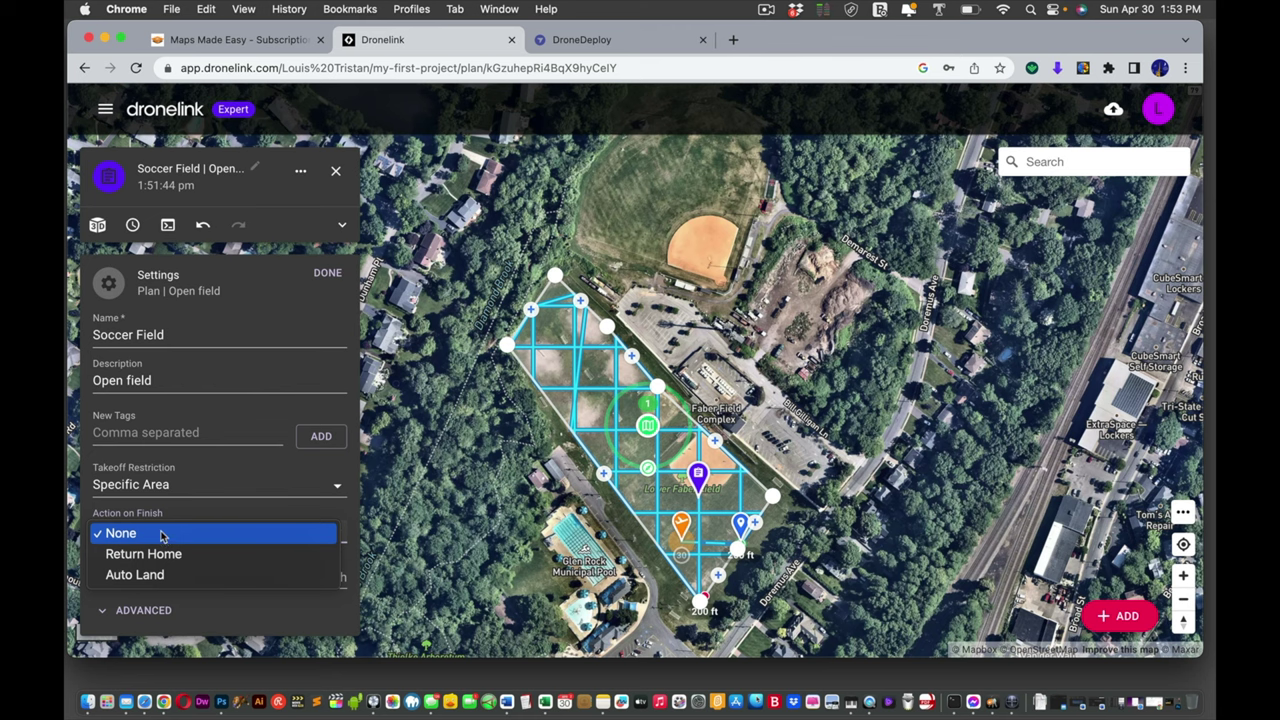
{"action": "left_click", "coordinate": [162, 535]}
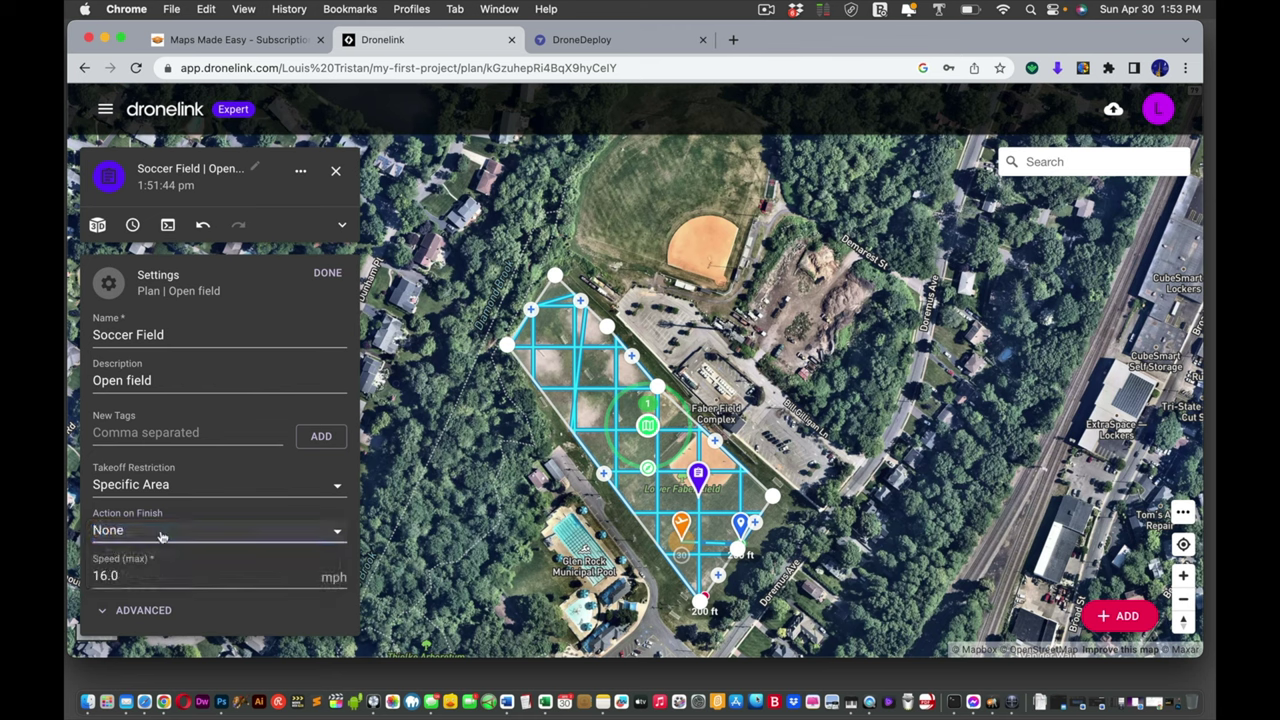
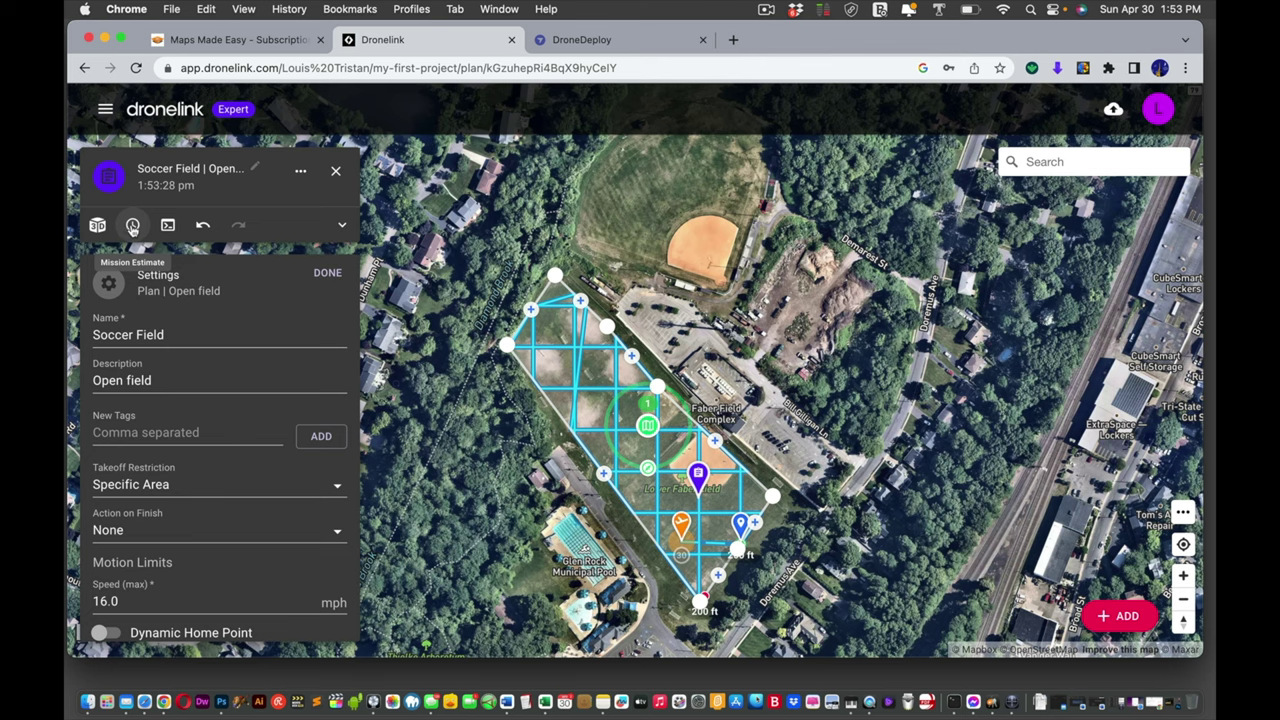
{"action": "left_click", "coordinate": [132, 226]}
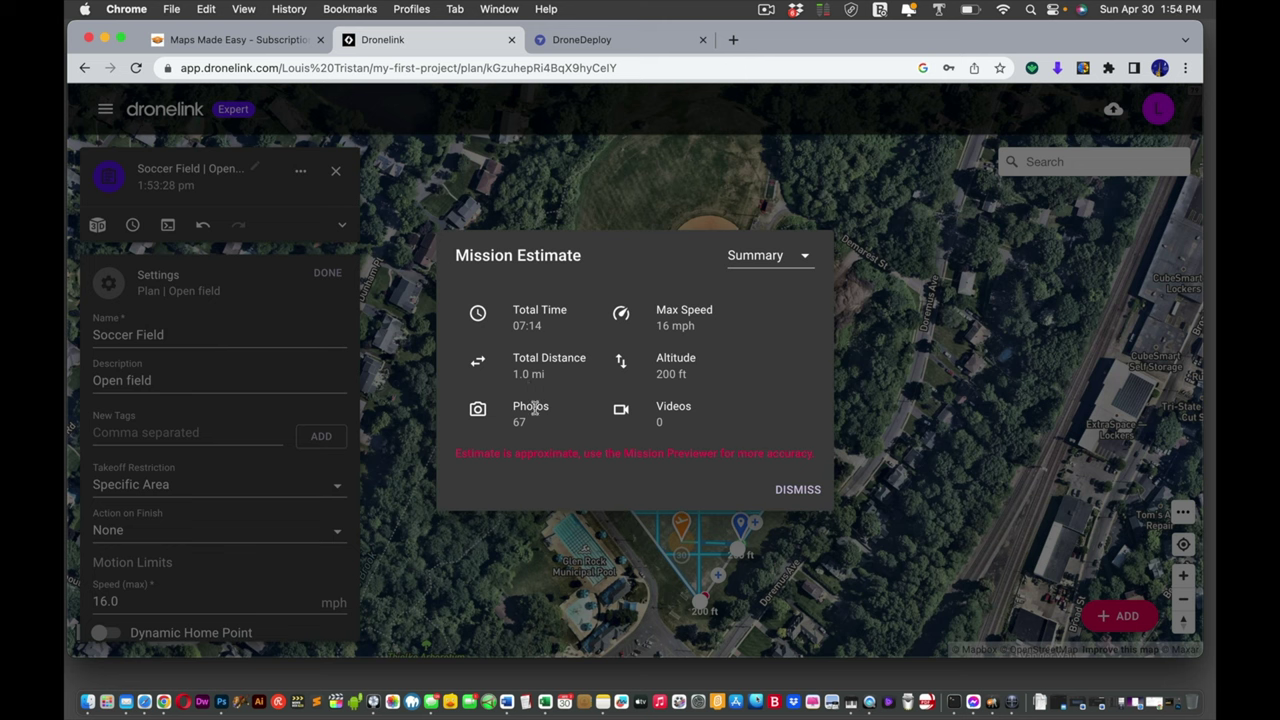
{"action": "left_click", "coordinate": [791, 491]}
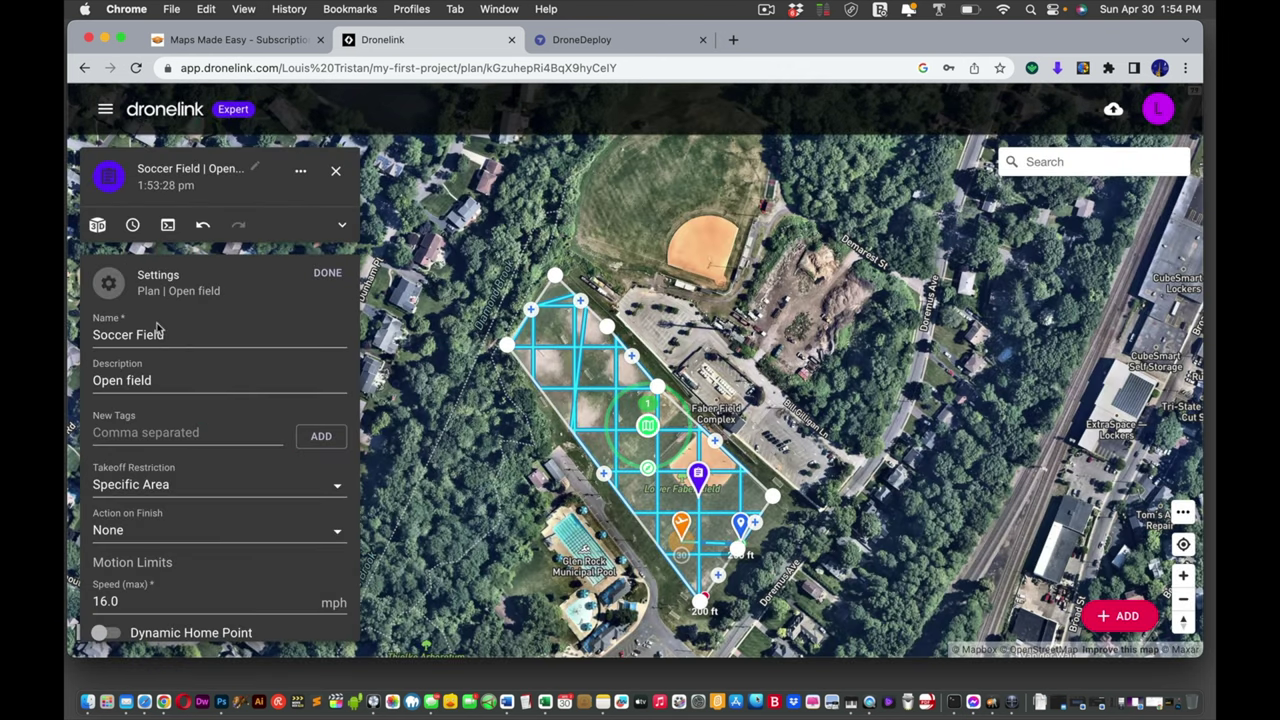
{"action": "left_click", "coordinate": [326, 274]}
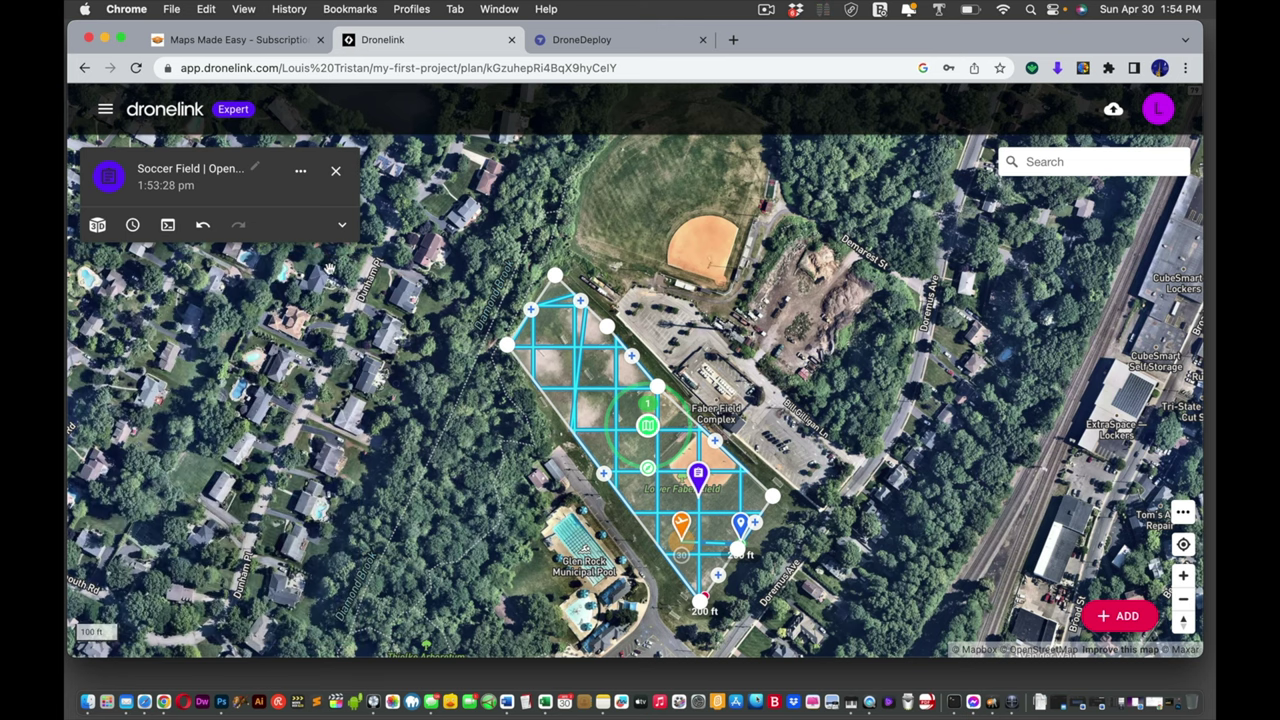
Reopen the Soccer Field plan's settings and examine its motion limits, descent, ascent and rotation rates, and motion error tolerance.
{"action": "left_click", "coordinate": [302, 174]}
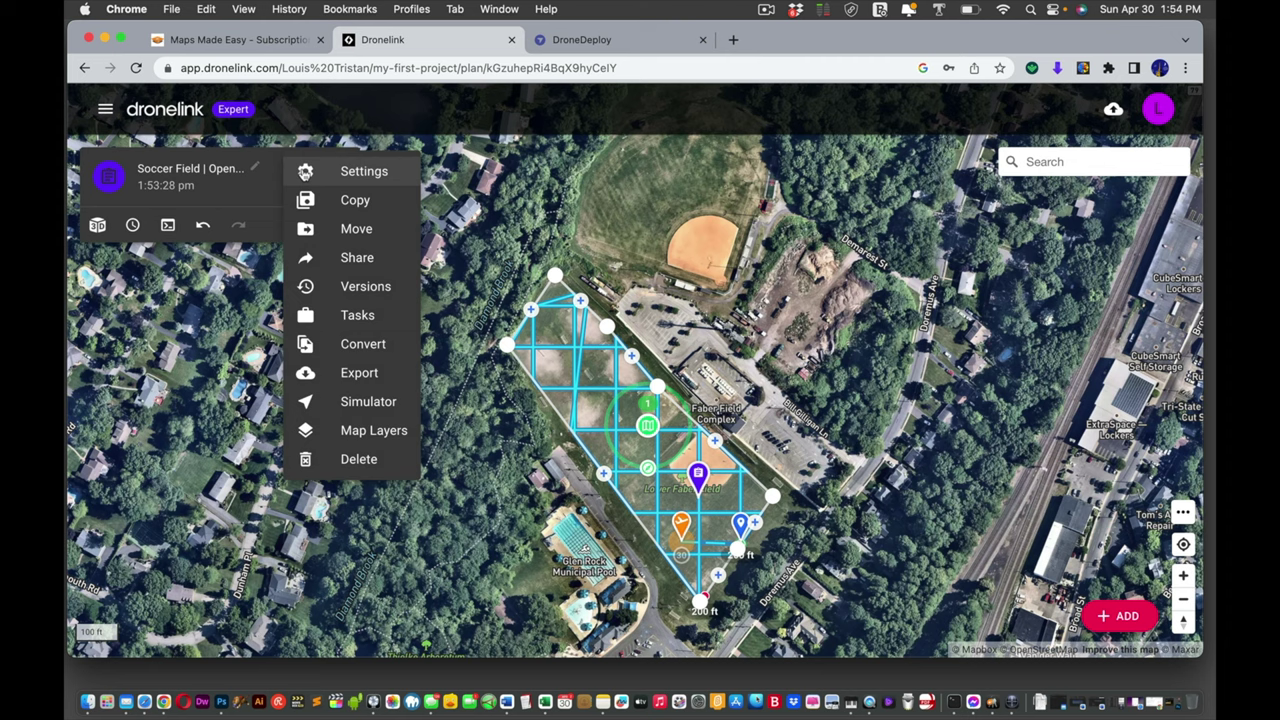
{"action": "left_click", "coordinate": [343, 174]}
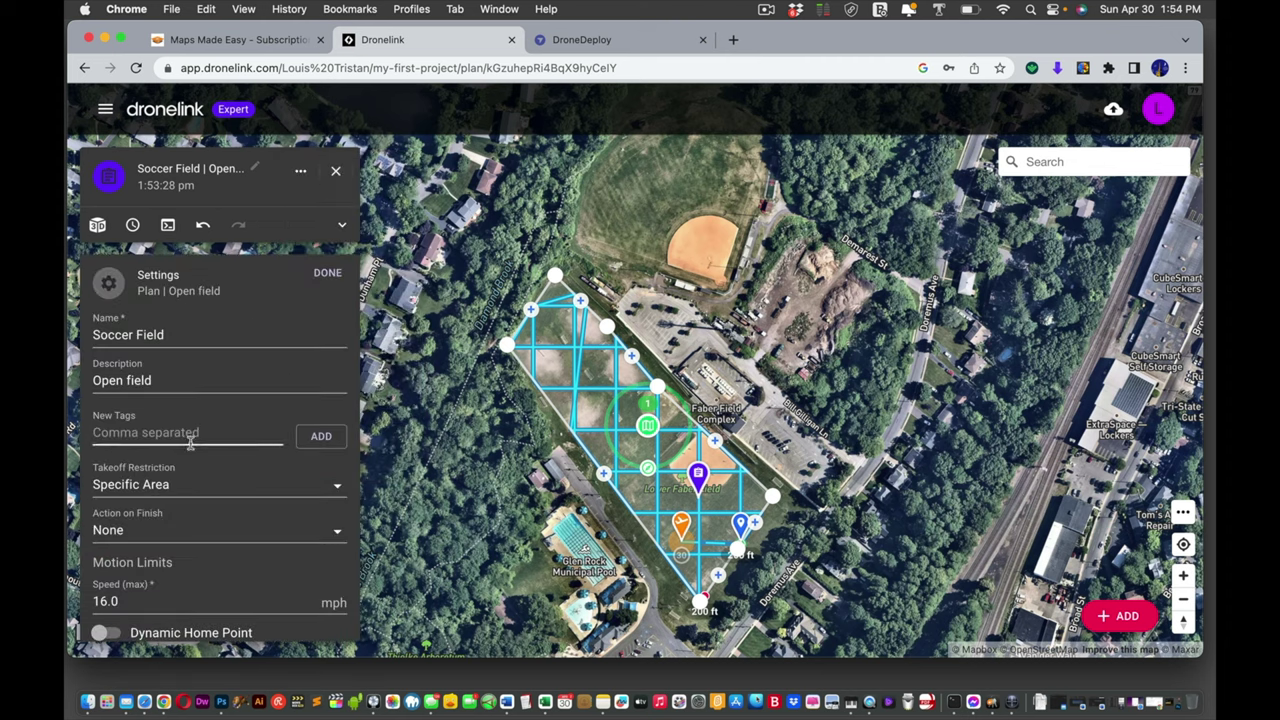
{"action": "scroll", "coordinate": [190, 443], "scroll_direction": "down", "scroll_amount": 2}
{"action": "scroll", "coordinate": [190, 443], "scroll_direction": "down", "scroll_amount": 5}
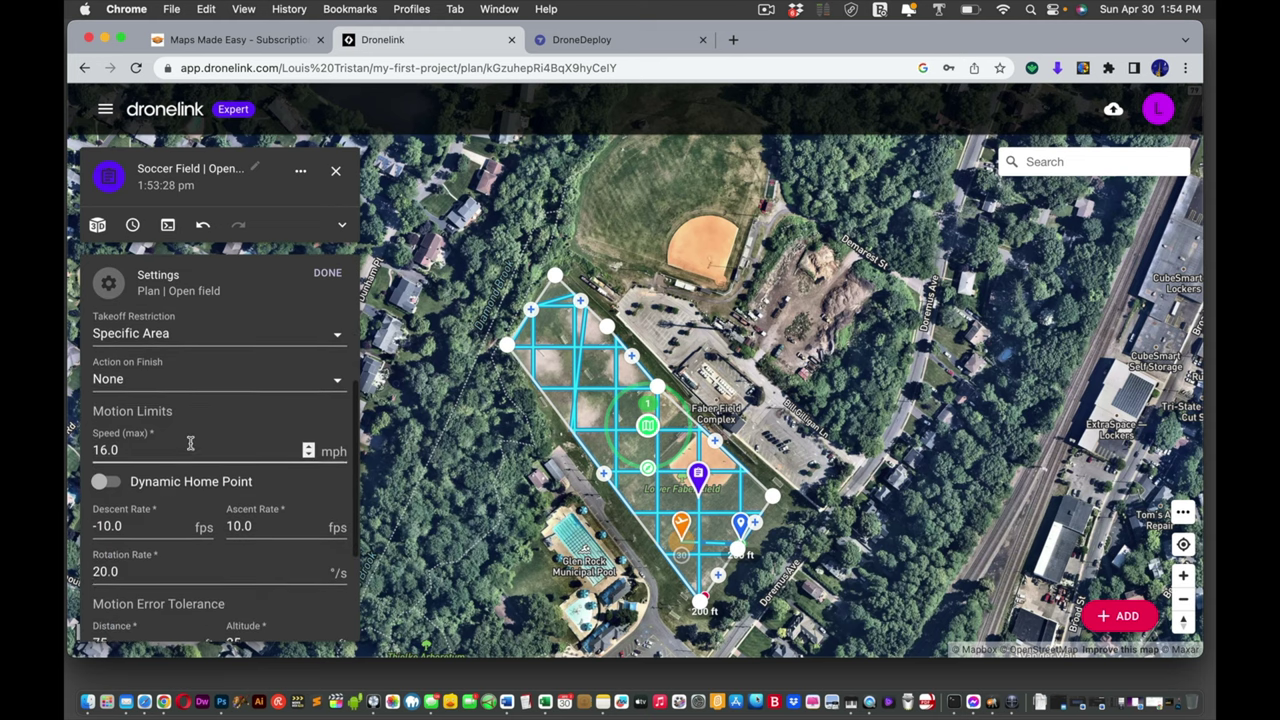
{"action": "scroll", "coordinate": [190, 443], "scroll_direction": "down", "scroll_amount": 3}
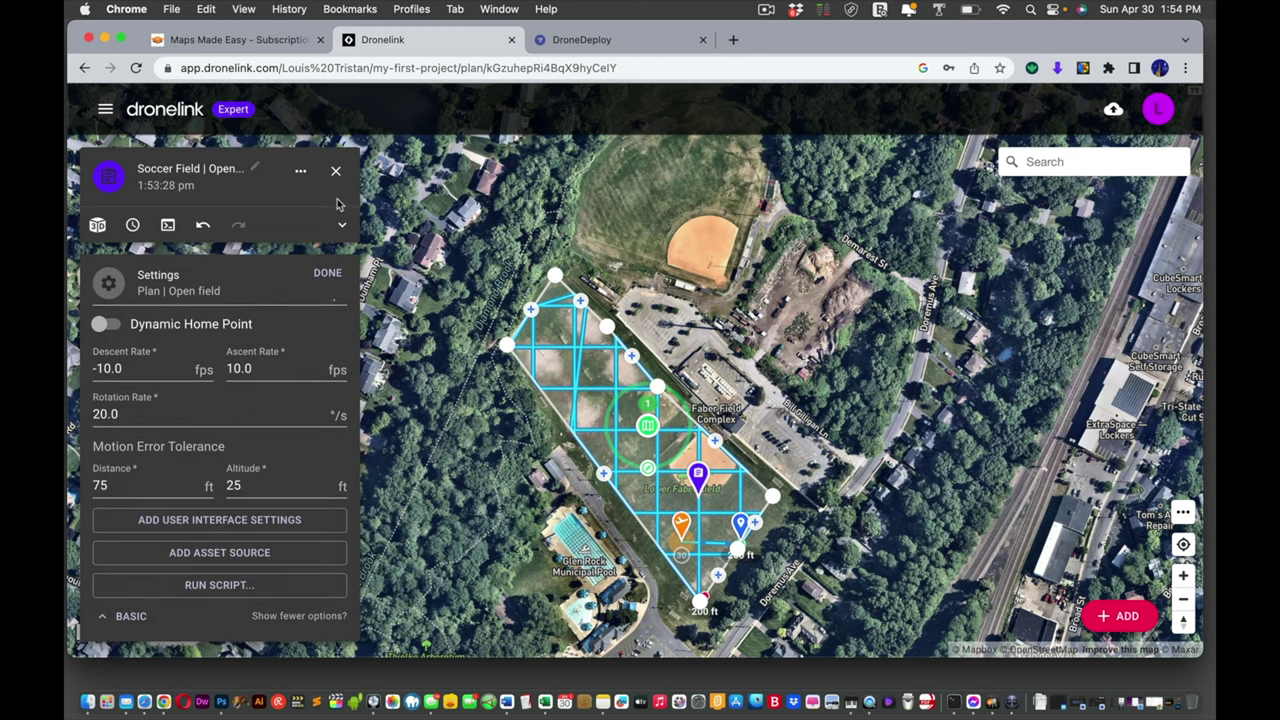
Inspect the Map mission component's camera, altitude and overlap settings, review the plan settings once more, and close the Soccer Field plan.
{"action": "left_click", "coordinate": [343, 227]}
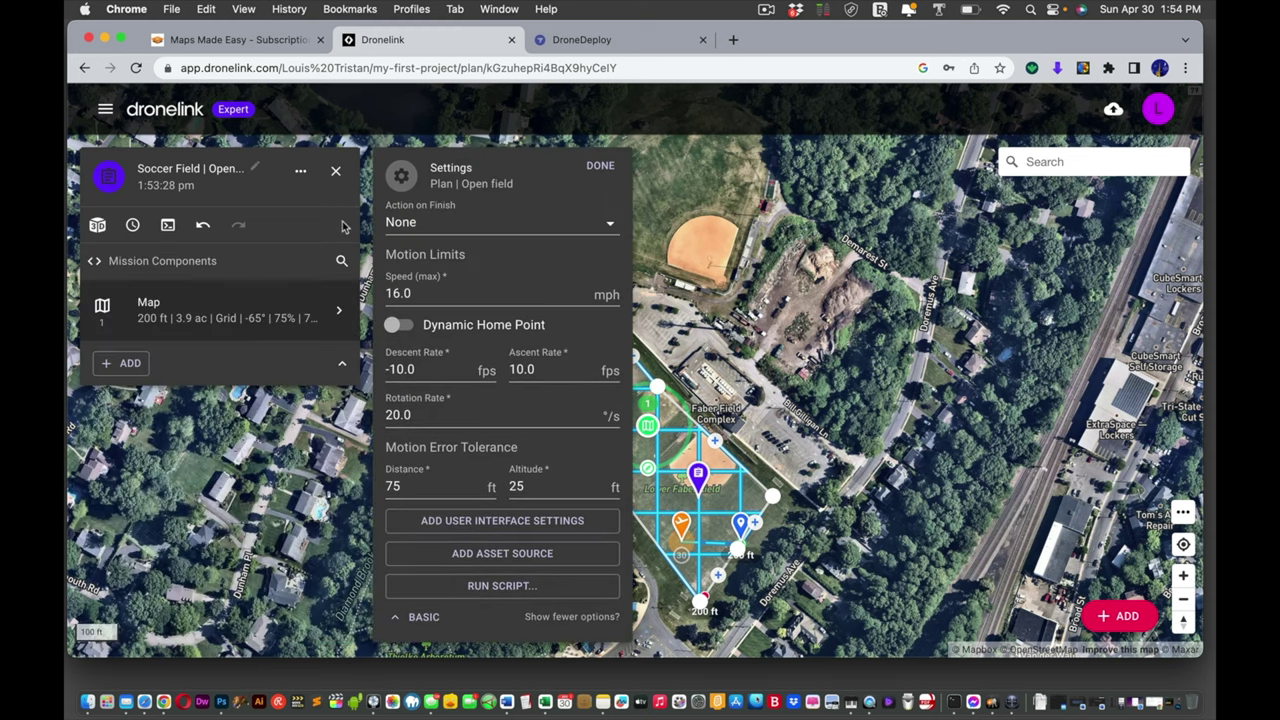
{"action": "left_click", "coordinate": [159, 311]}
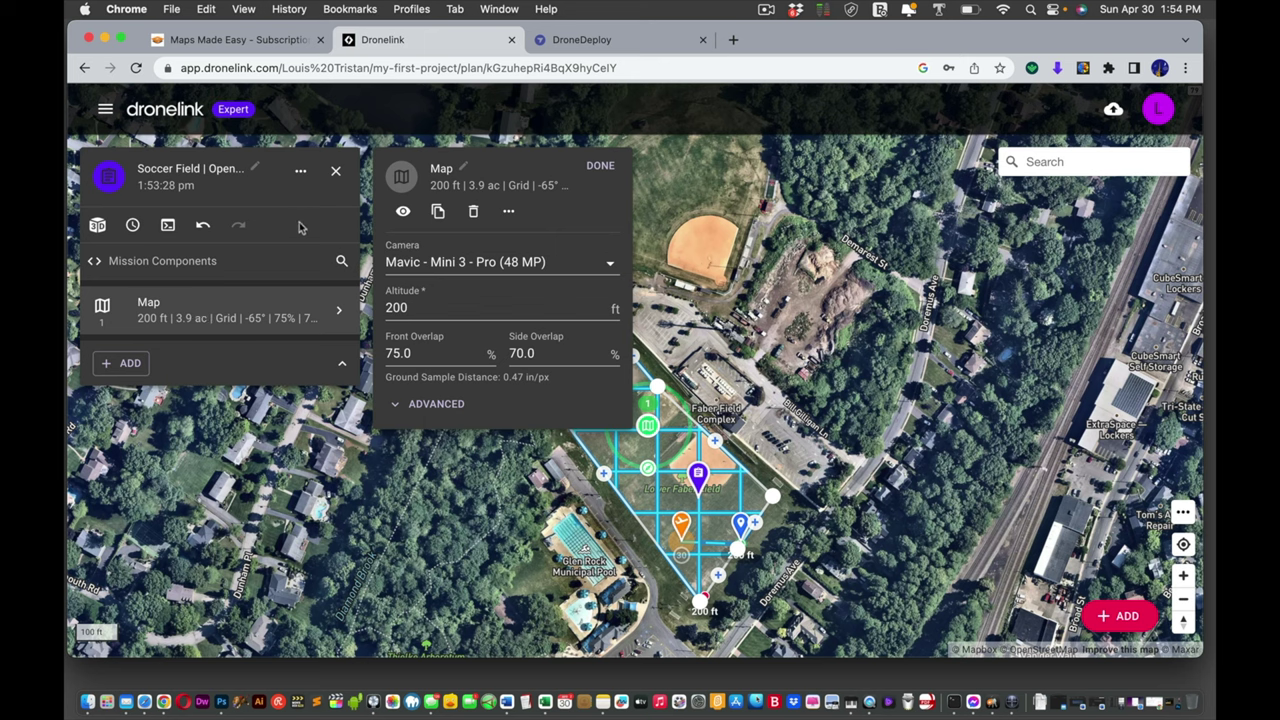
{"action": "left_click", "coordinate": [203, 170]}
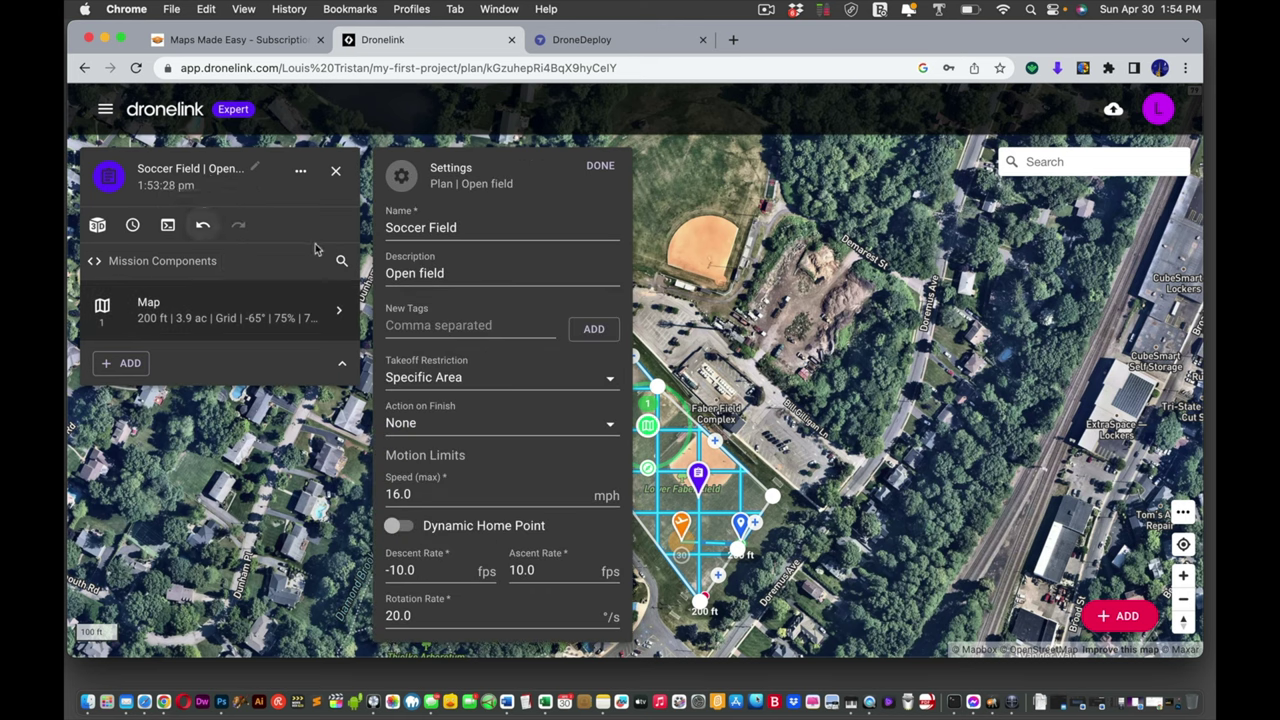
{"action": "left_click", "coordinate": [335, 170]}
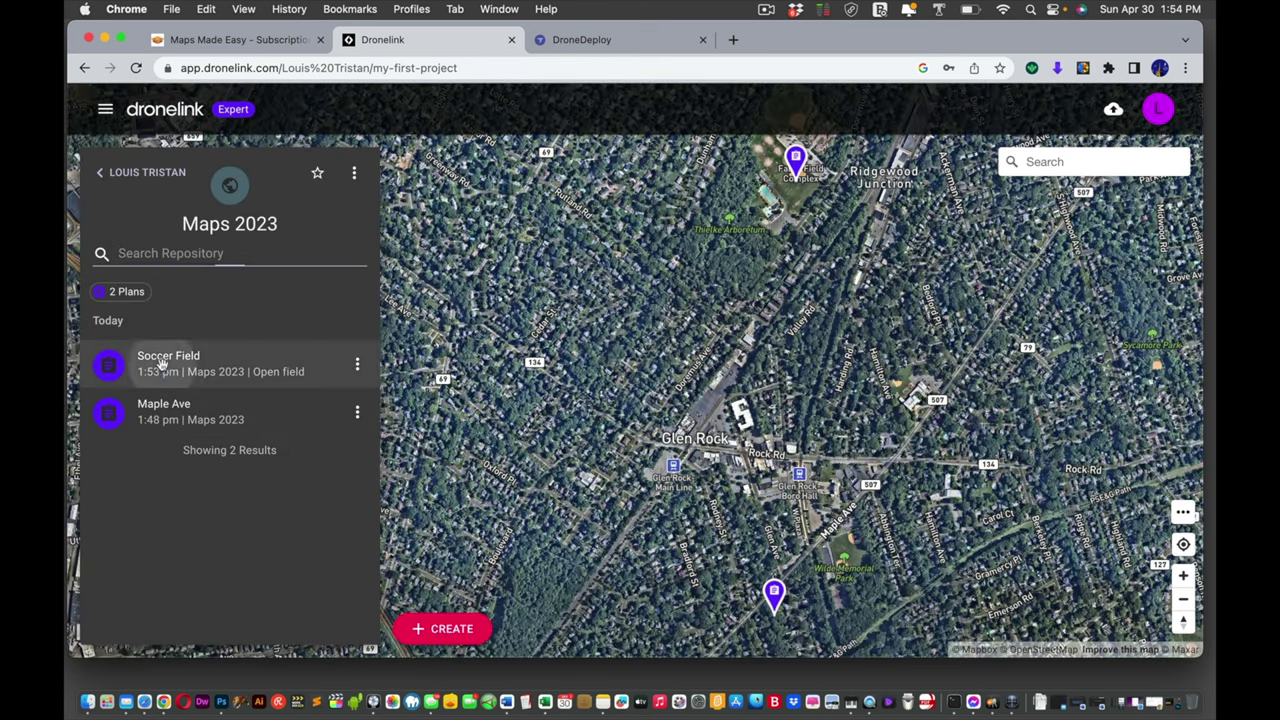
Reopen the Soccer Field plan and show the advanced settings of its Map mission component.
{"action": "left_click", "coordinate": [162, 366]}
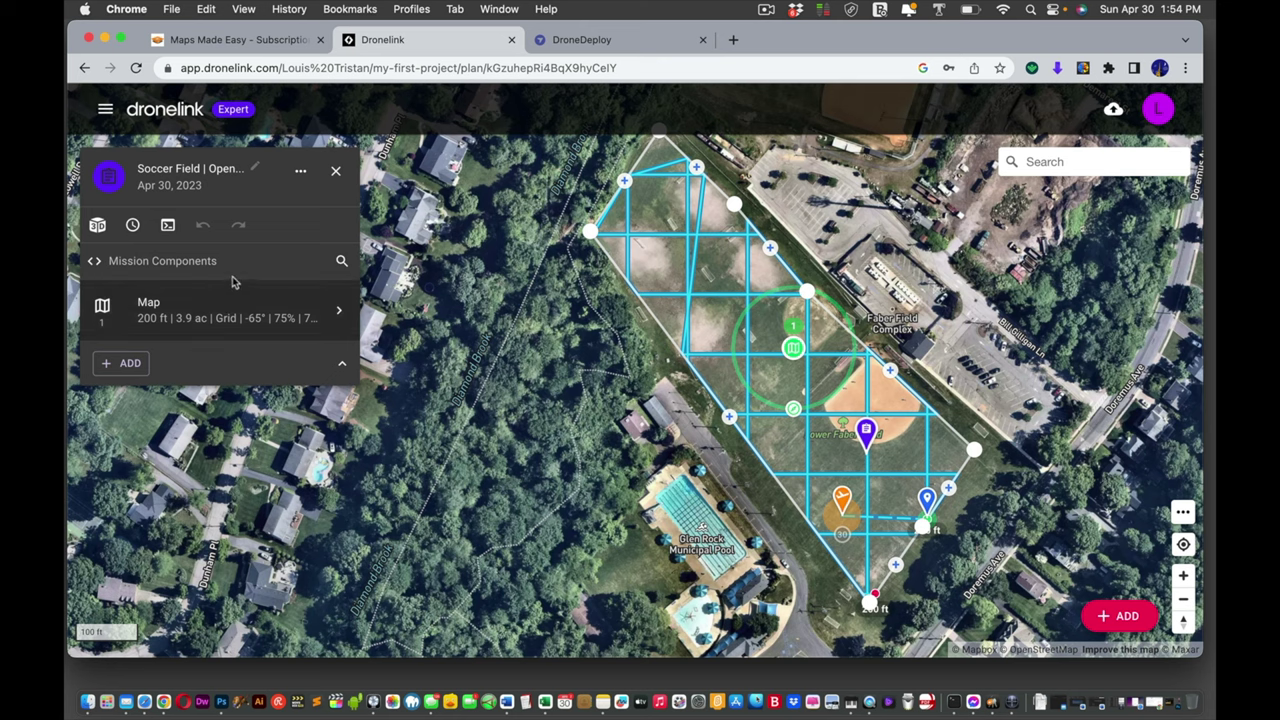
{"action": "left_click", "coordinate": [341, 365]}
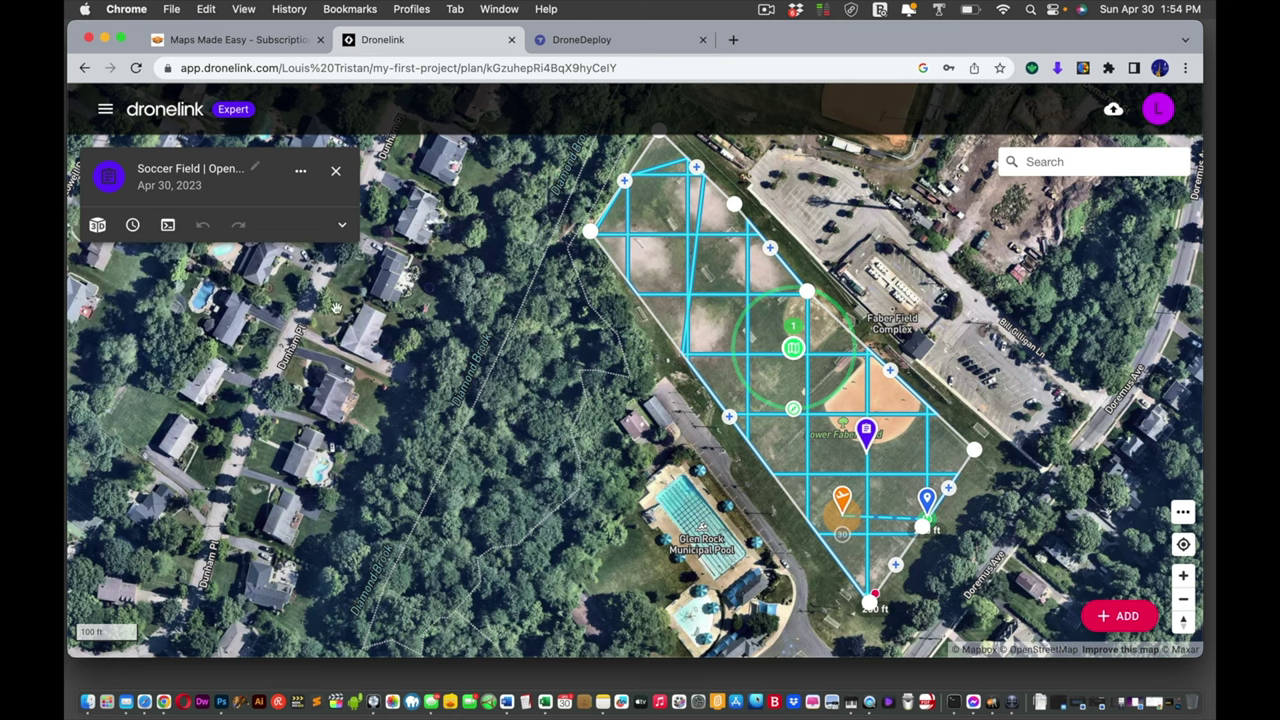
{"action": "left_click", "coordinate": [342, 228]}
{"action": "left_click", "coordinate": [229, 319]}
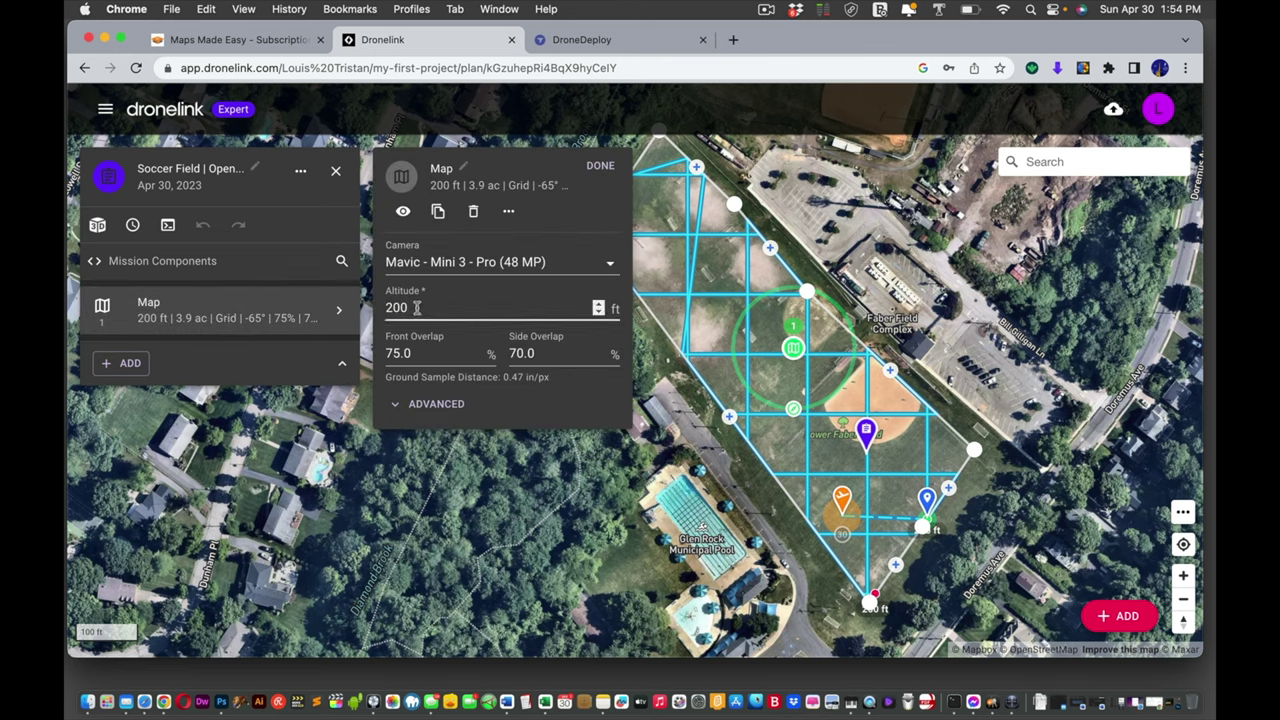
{"action": "left_click_drag", "start_coordinate": [412, 310], "coordinate": [384, 312]}
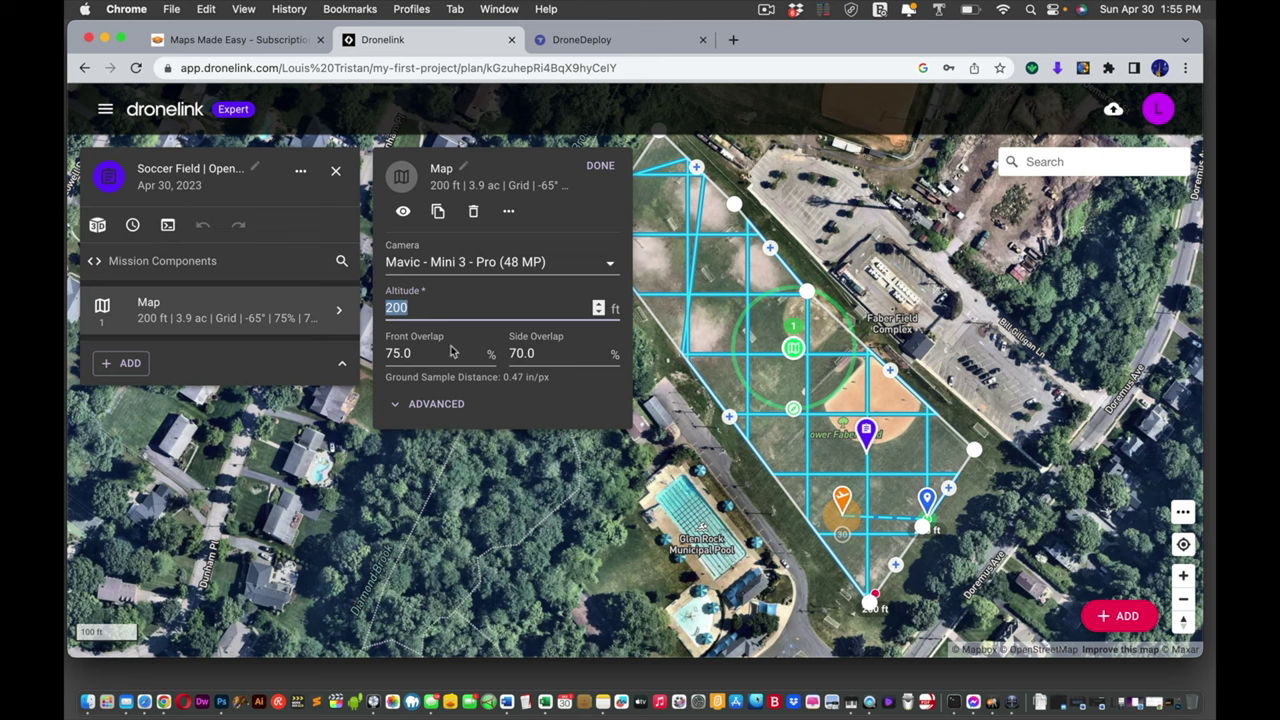
{"action": "left_click", "coordinate": [432, 406]}
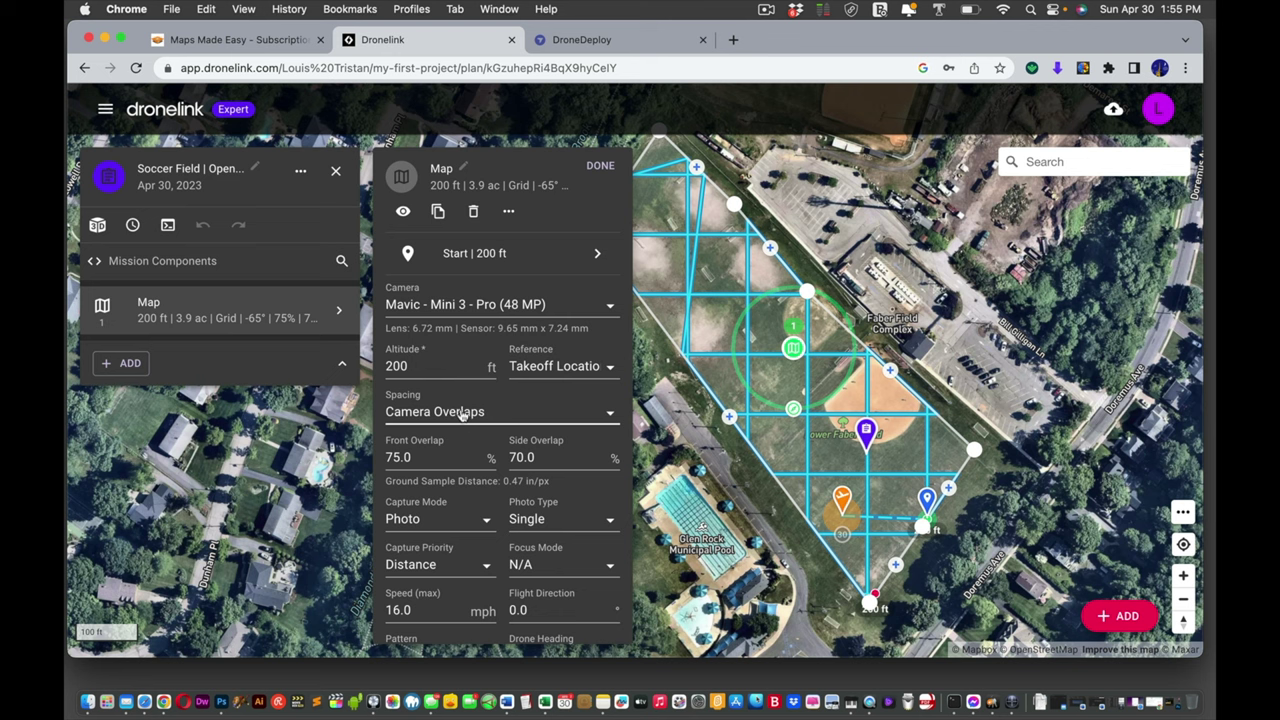
Open the Map Start component's advanced settings and examine its altitude reference and range, speed, arrival, restriction zone and gimbal options.
{"action": "left_click", "coordinate": [599, 255]}
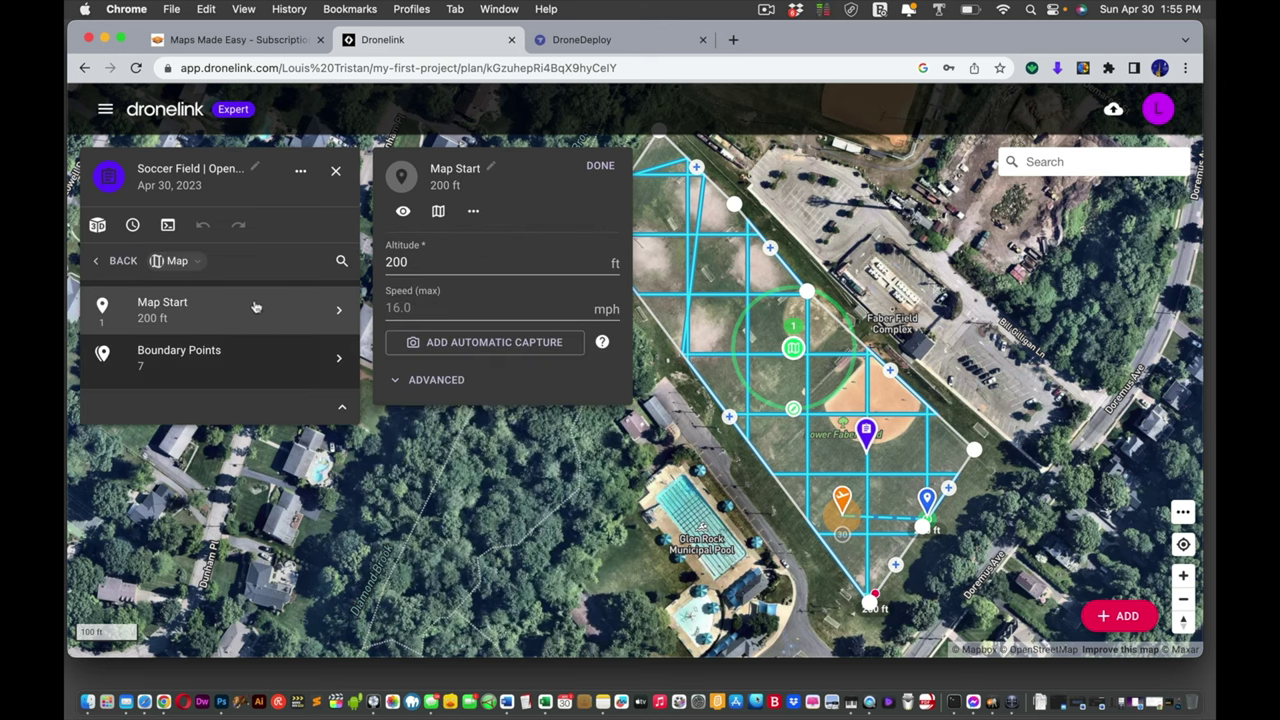
{"action": "left_click", "coordinate": [455, 386]}
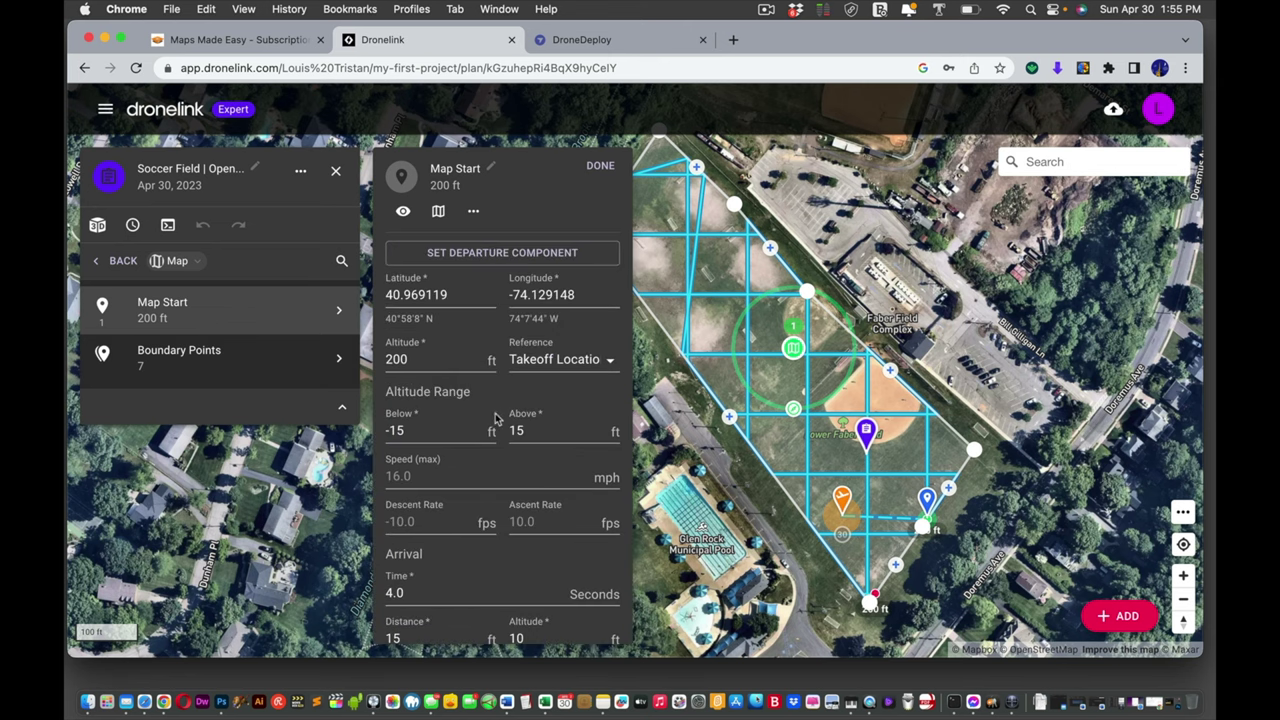
{"action": "scroll", "coordinate": [495, 418], "scroll_direction": "down", "scroll_amount": 1}
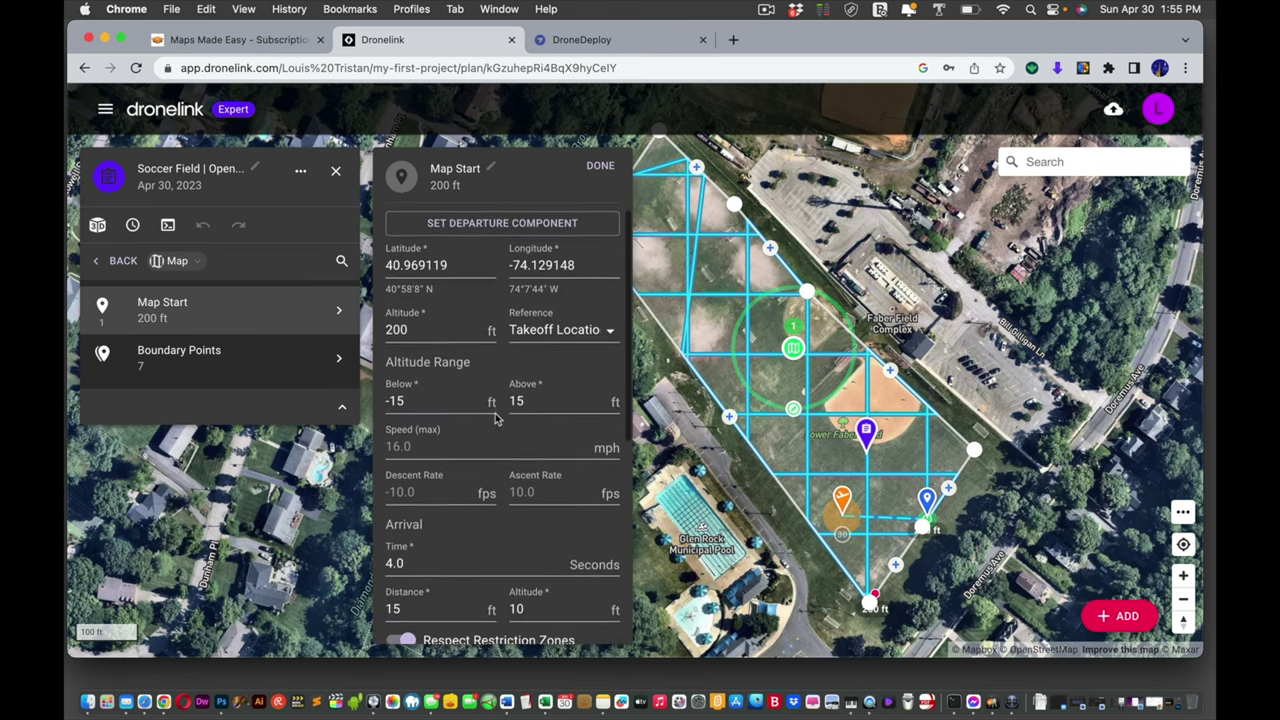
{"action": "left_click", "coordinate": [557, 330]}
{"action": "left_click", "coordinate": [557, 330]}
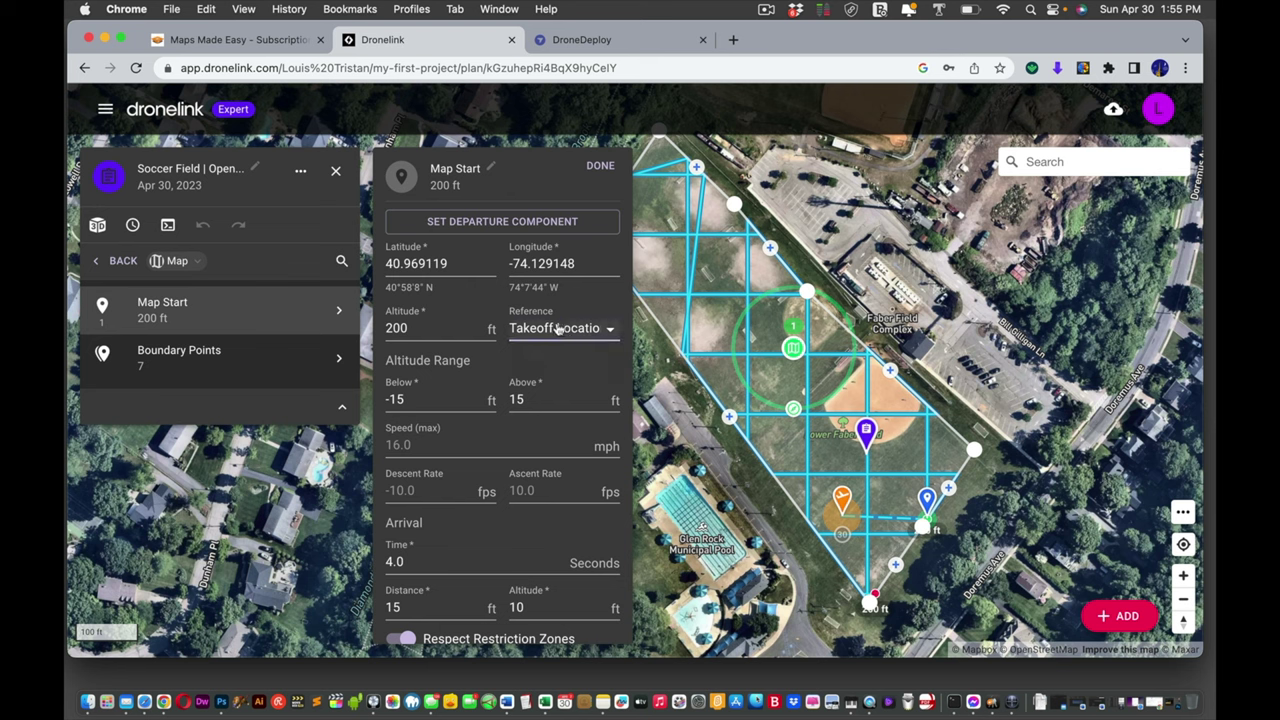
{"action": "scroll", "coordinate": [485, 436], "scroll_direction": "down", "scroll_amount": 3}
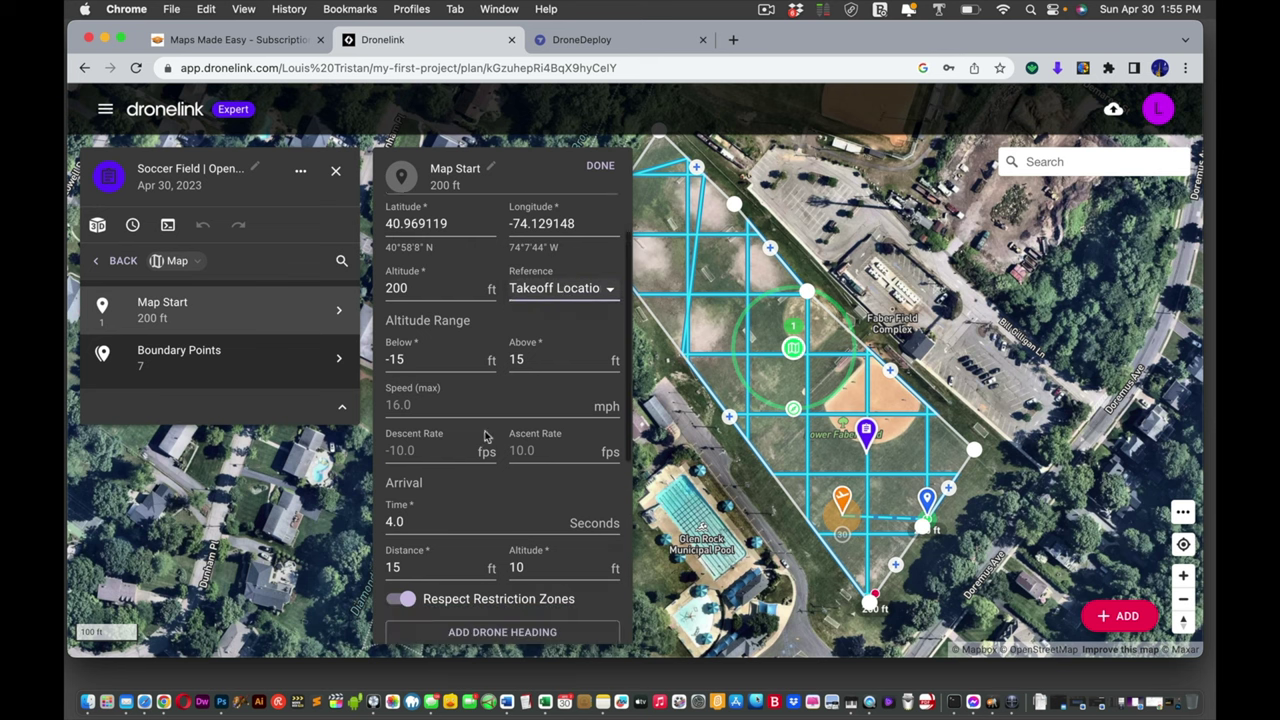
{"action": "scroll", "coordinate": [485, 436], "scroll_direction": "down", "scroll_amount": 3}
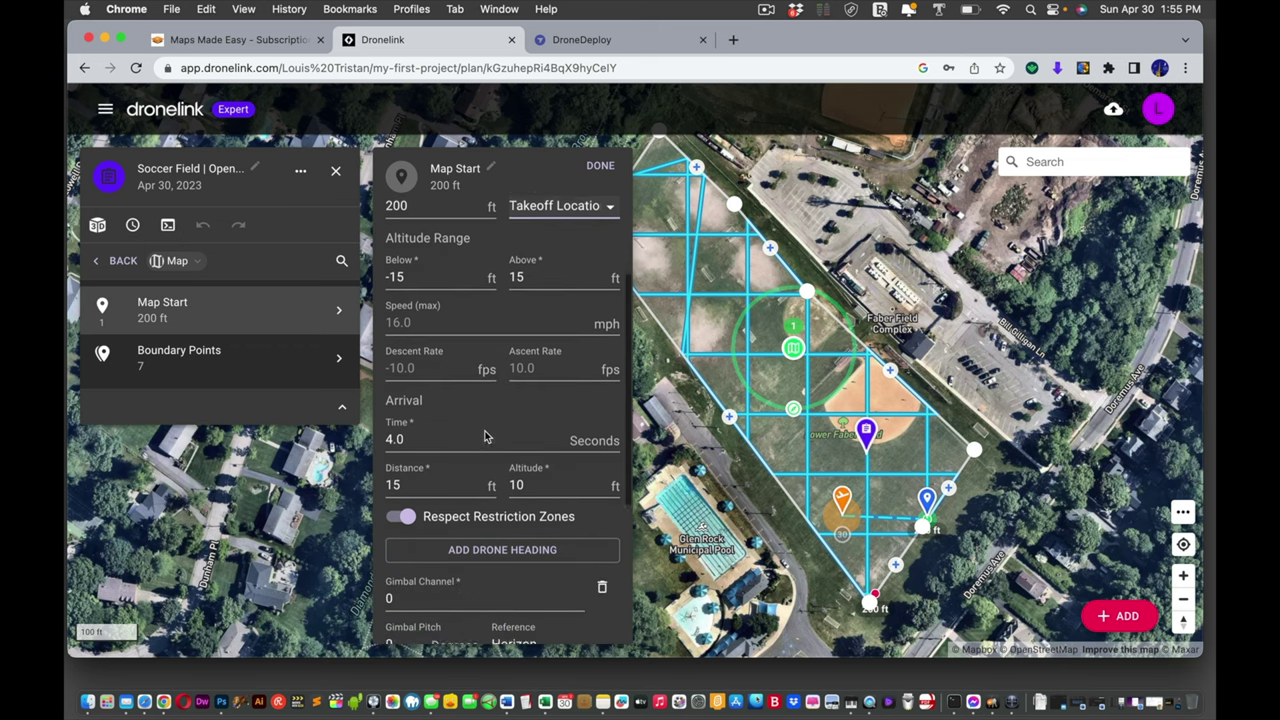
{"action": "scroll", "coordinate": [485, 436], "scroll_direction": "down", "scroll_amount": 2}
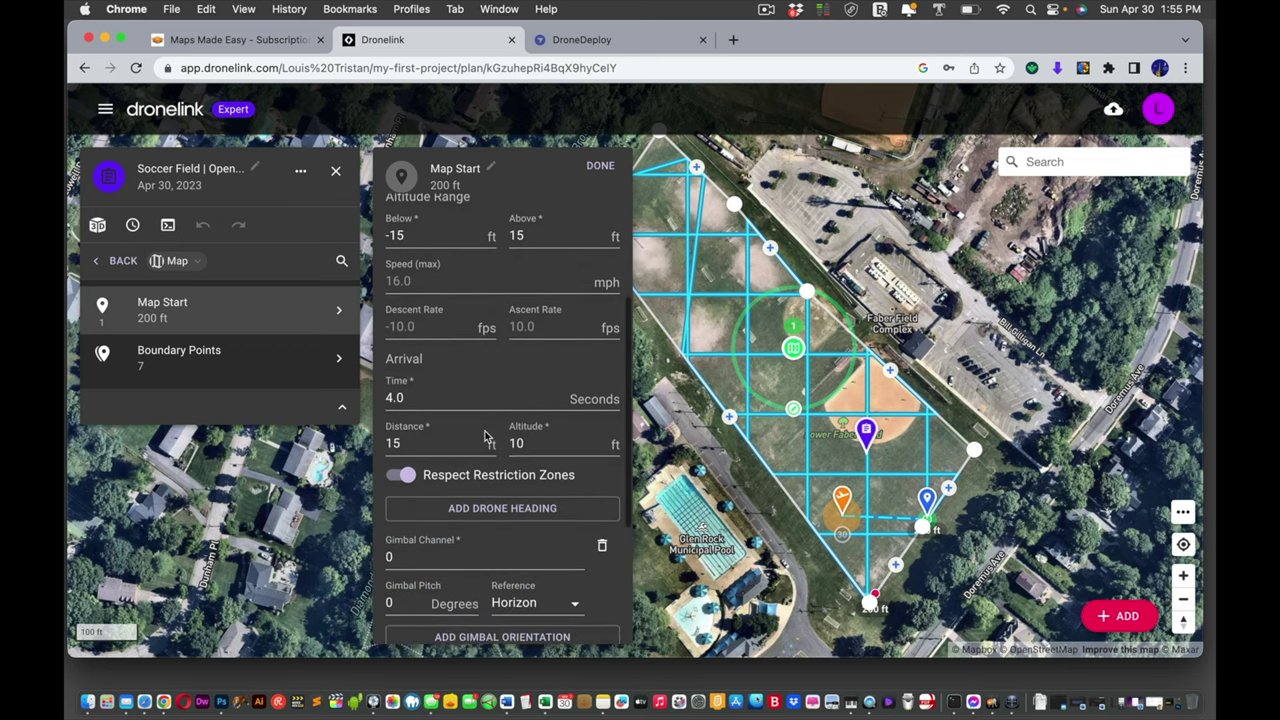
{"action": "scroll", "coordinate": [485, 430], "scroll_direction": "down", "scroll_amount": 1}
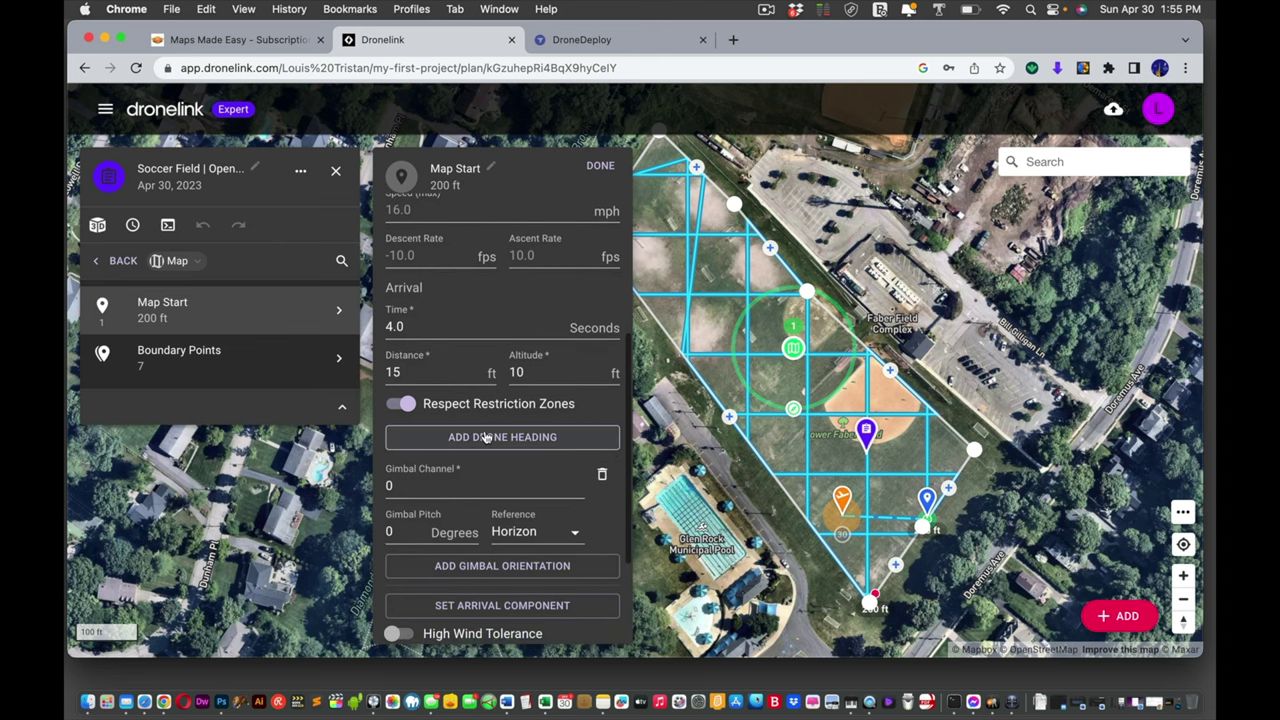
{"action": "scroll", "coordinate": [486, 434], "scroll_direction": "down", "scroll_amount": 1}
{"action": "scroll", "coordinate": [486, 437], "scroll_direction": "down", "scroll_amount": 3}
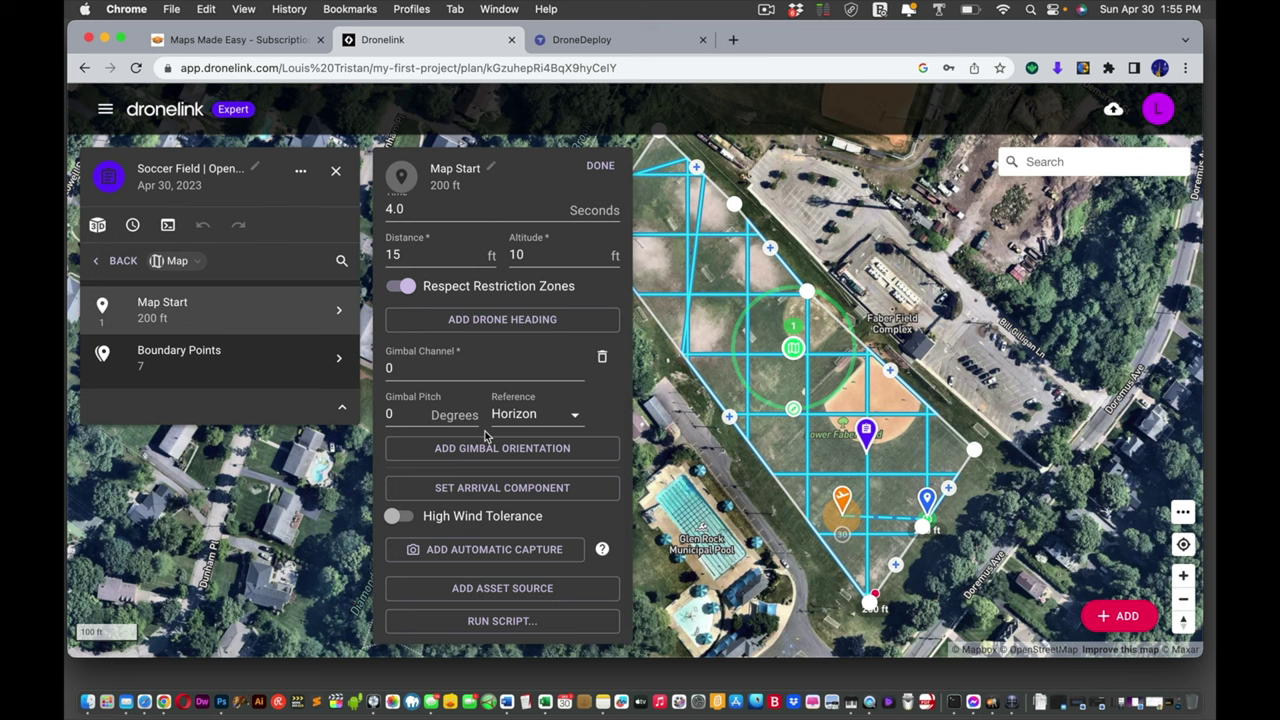
Set the Map Start gimbal pitch to 65 degrees, continue editing the current version, and close the Soccer Field plan.
{"action": "left_click", "coordinate": [400, 412]}
{"action": "type", "text": "65"}
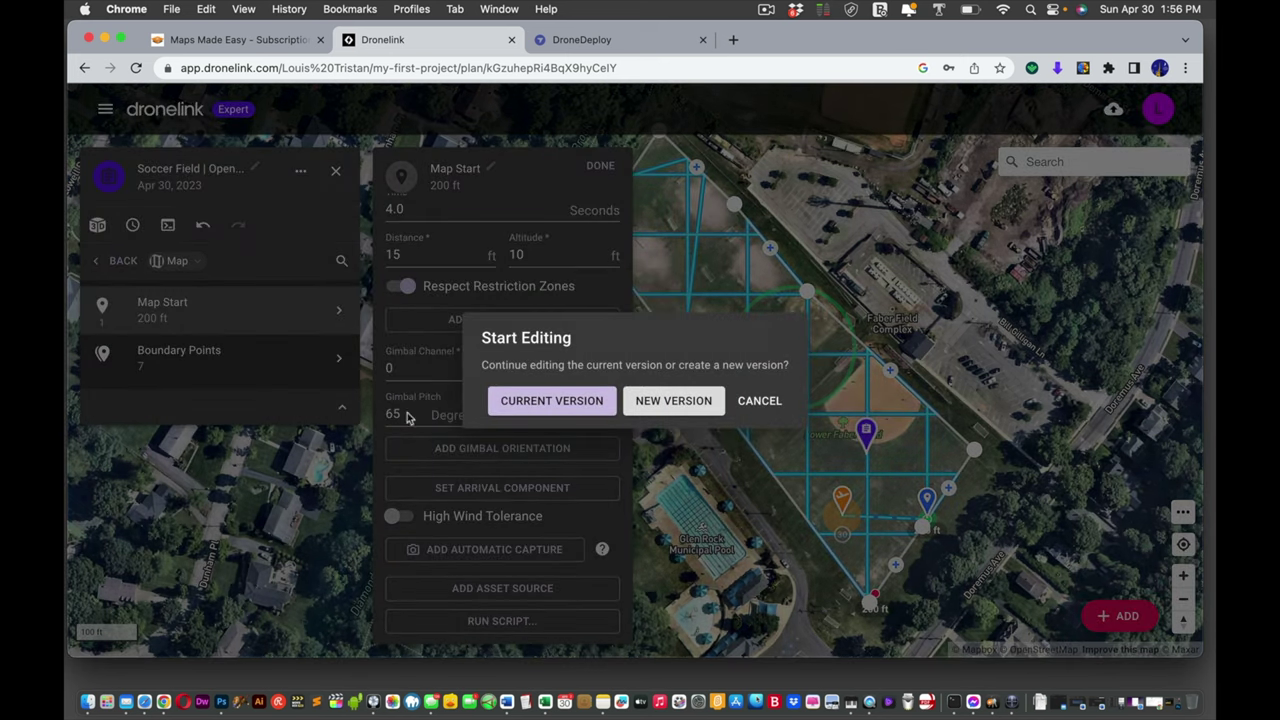
{"action": "left_click", "coordinate": [534, 401]}
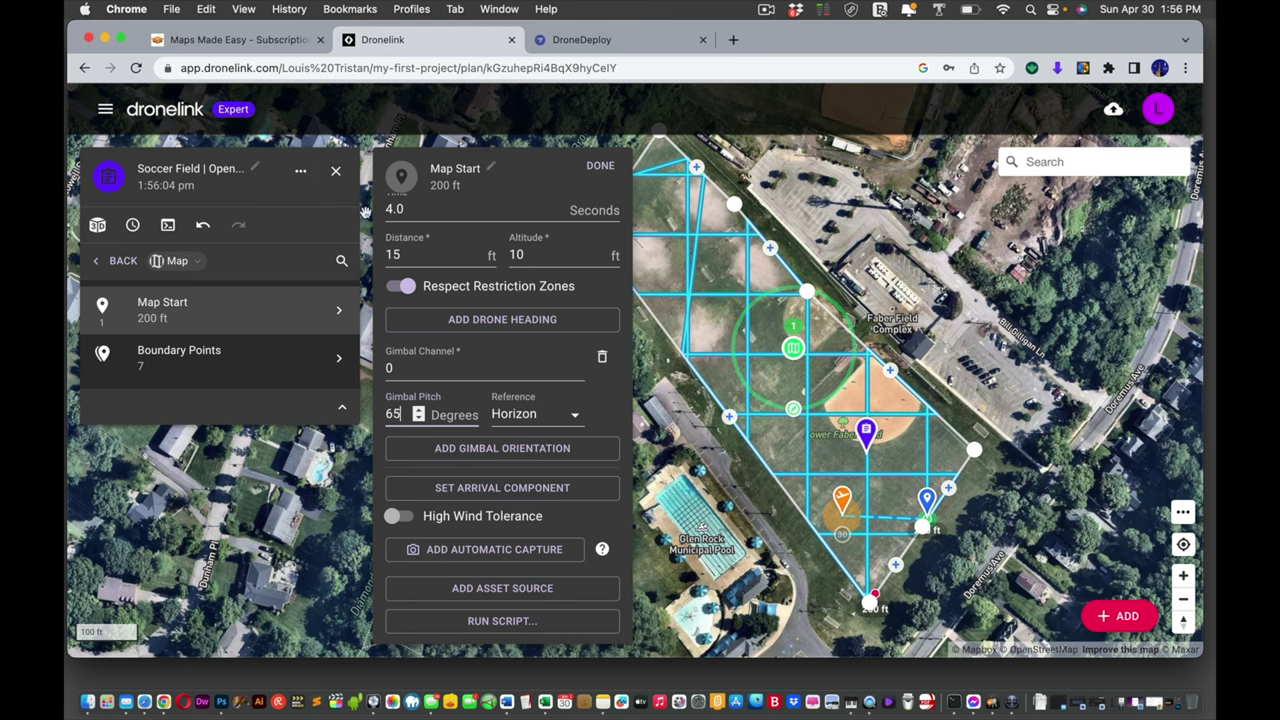
{"action": "left_click", "coordinate": [336, 171]}
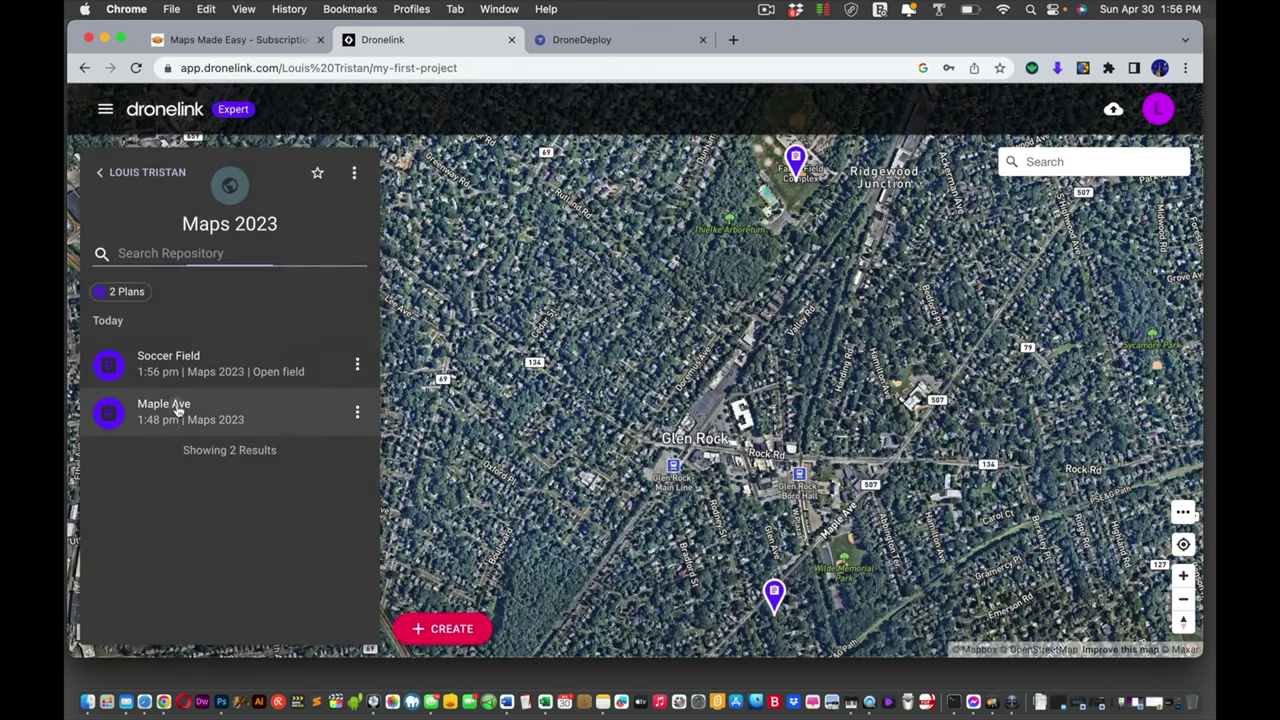
Open the Maple Ave plan, examine its Map component's overlap, capture, pattern and gimbal pitch settings, and close the plan.
{"action": "left_click", "coordinate": [166, 405]}
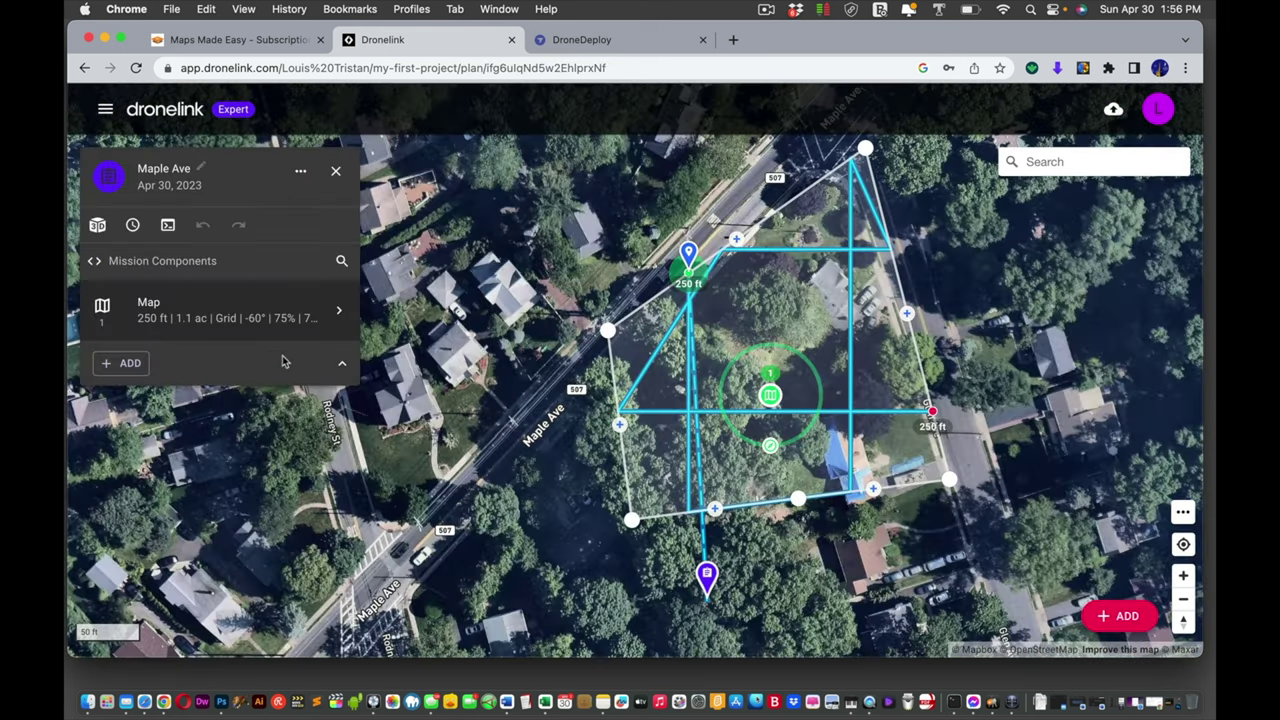
{"action": "left_click", "coordinate": [238, 320]}
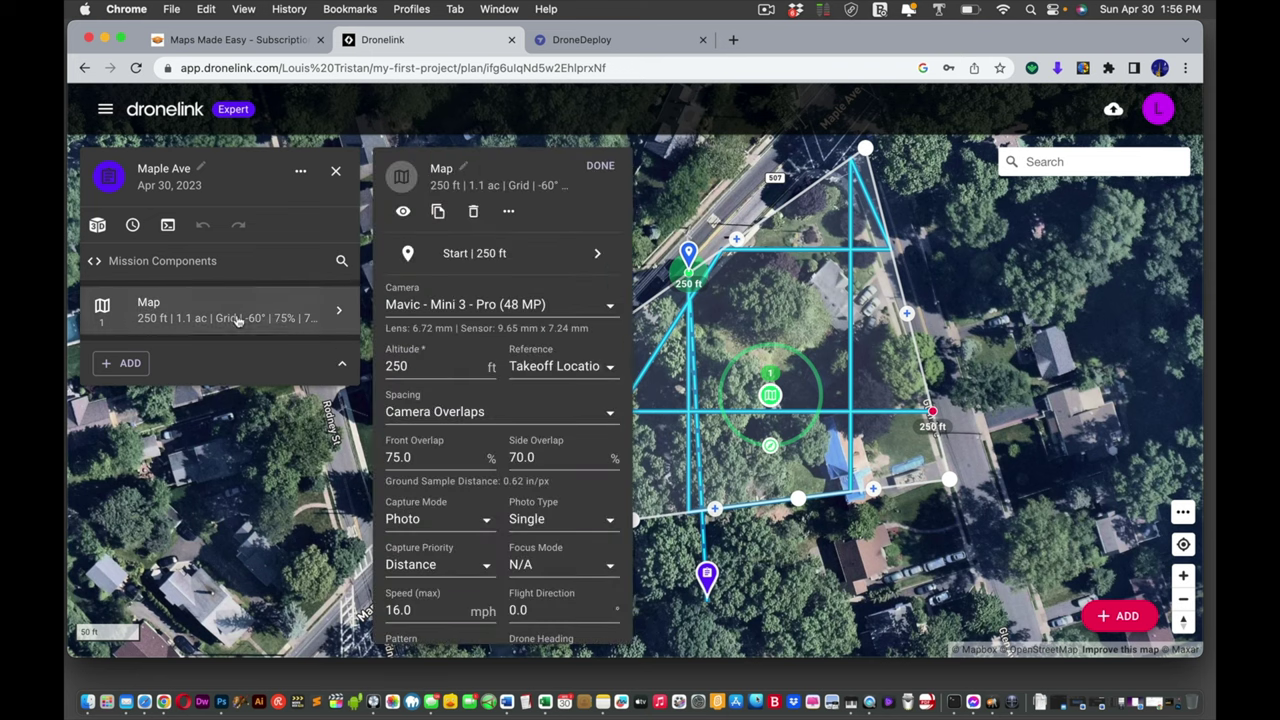
{"action": "scroll", "coordinate": [445, 418], "scroll_direction": "down", "scroll_amount": 1}
{"action": "scroll", "coordinate": [445, 418], "scroll_direction": "down", "scroll_amount": 4}
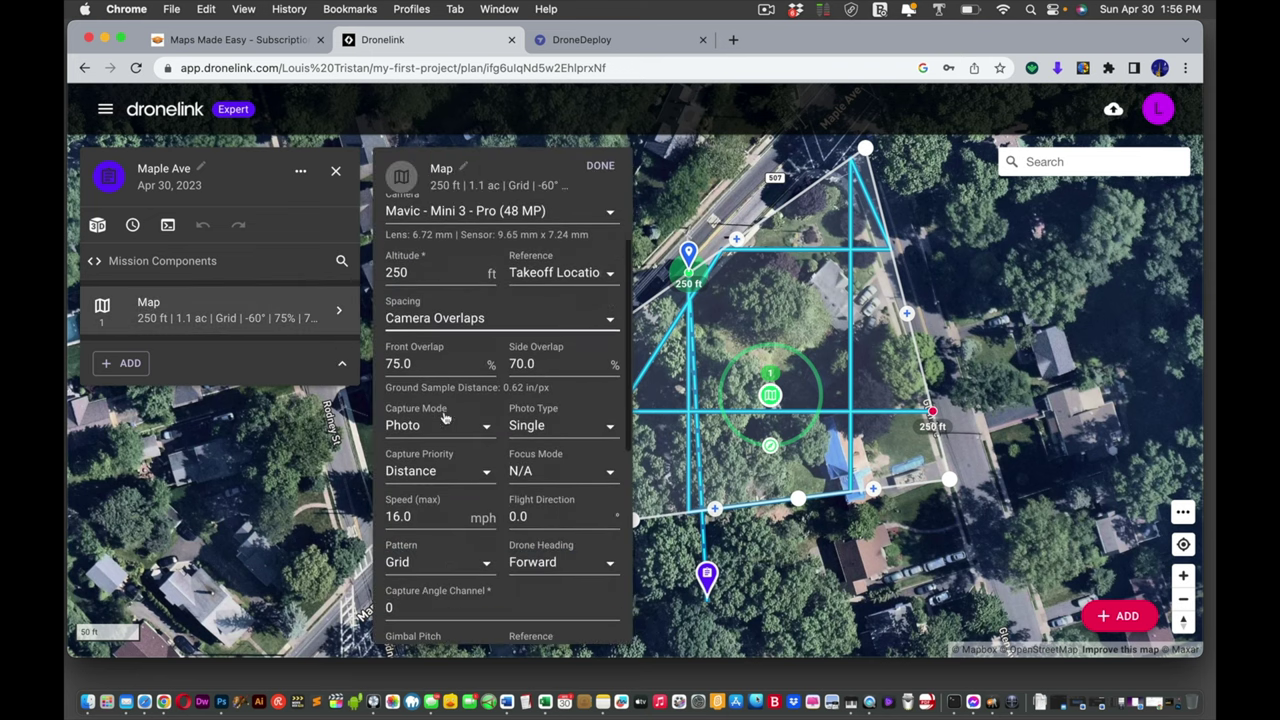
{"action": "scroll", "coordinate": [445, 418], "scroll_direction": "down", "scroll_amount": 1}
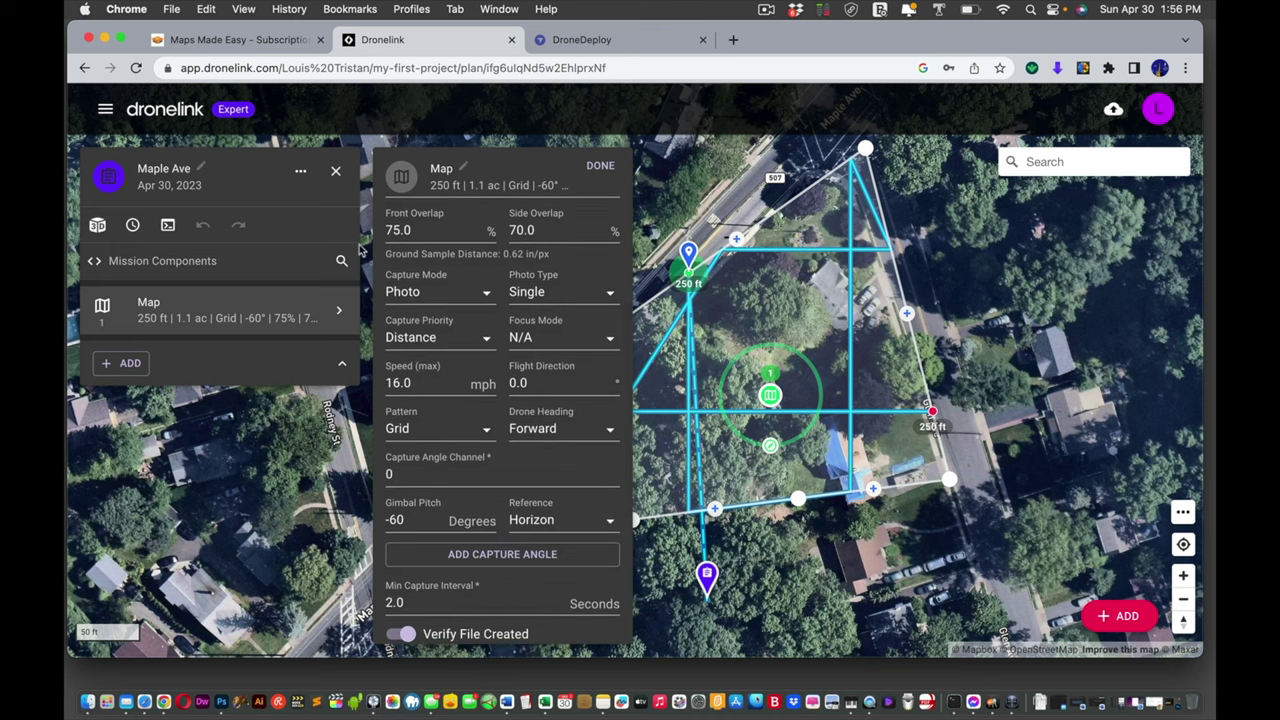
{"action": "left_click", "coordinate": [337, 173]}
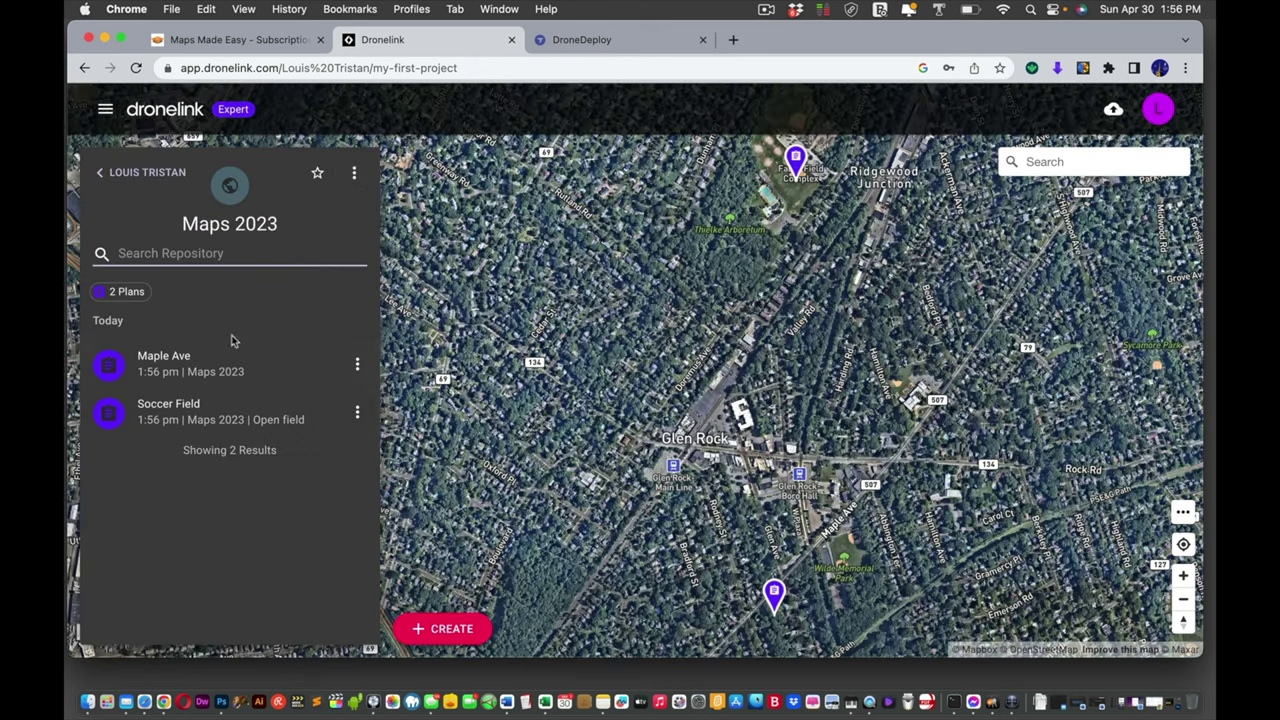
Reopen the Soccer Field plan, set its Map component's gimbal pitch to -60 degrees, and continue editing the current version.
{"action": "left_click", "coordinate": [200, 410]}
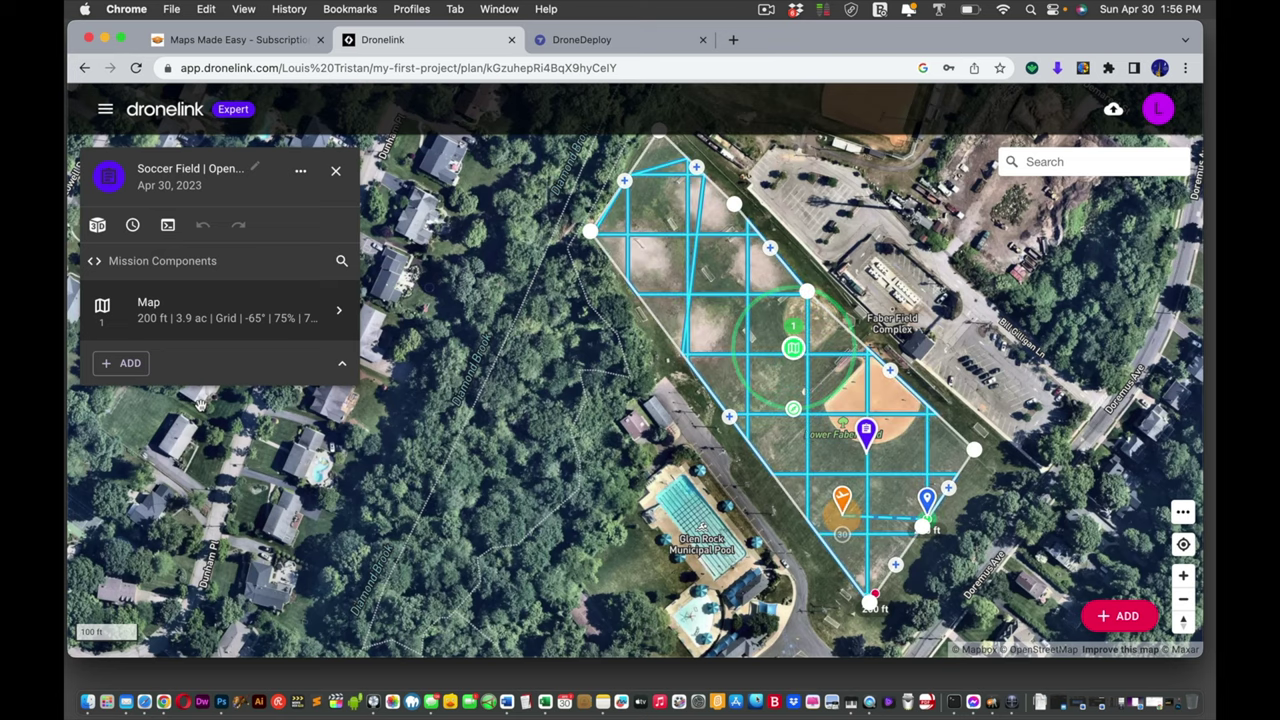
{"action": "left_click", "coordinate": [293, 318]}
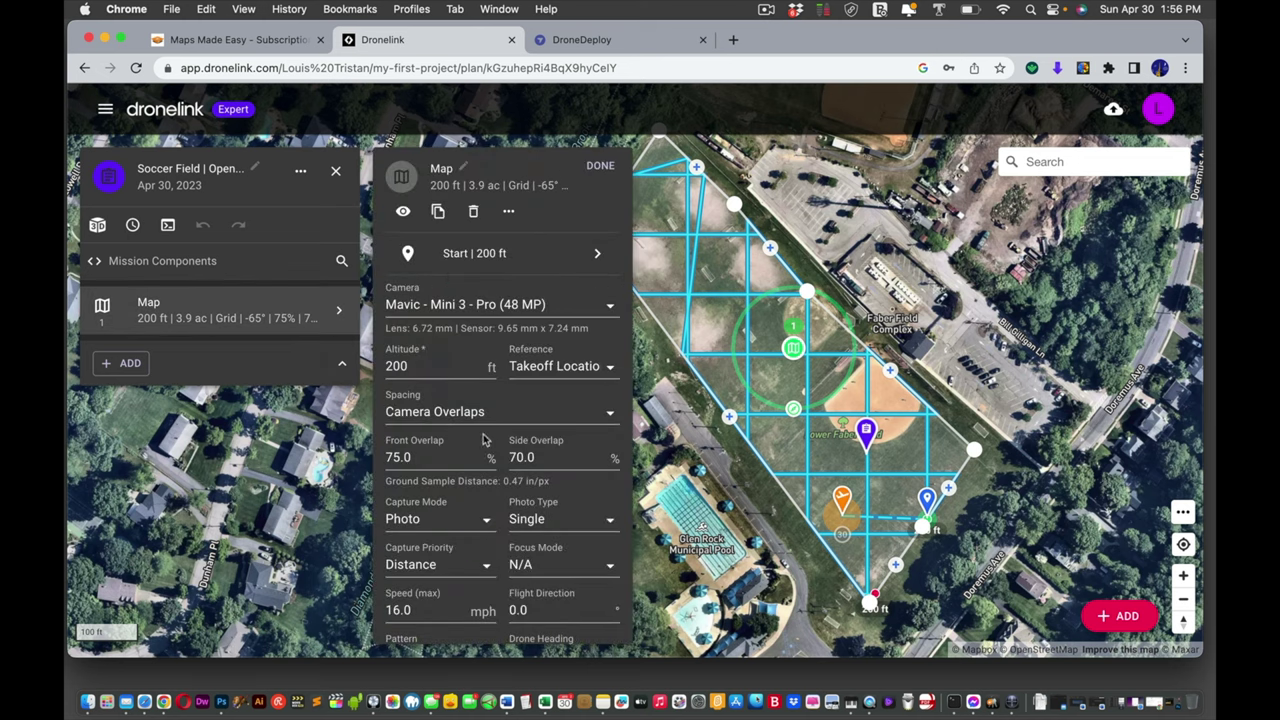
{"action": "scroll", "coordinate": [475, 450], "scroll_direction": "down", "scroll_amount": 3}
{"action": "scroll", "coordinate": [475, 450], "scroll_direction": "down", "scroll_amount": 4}
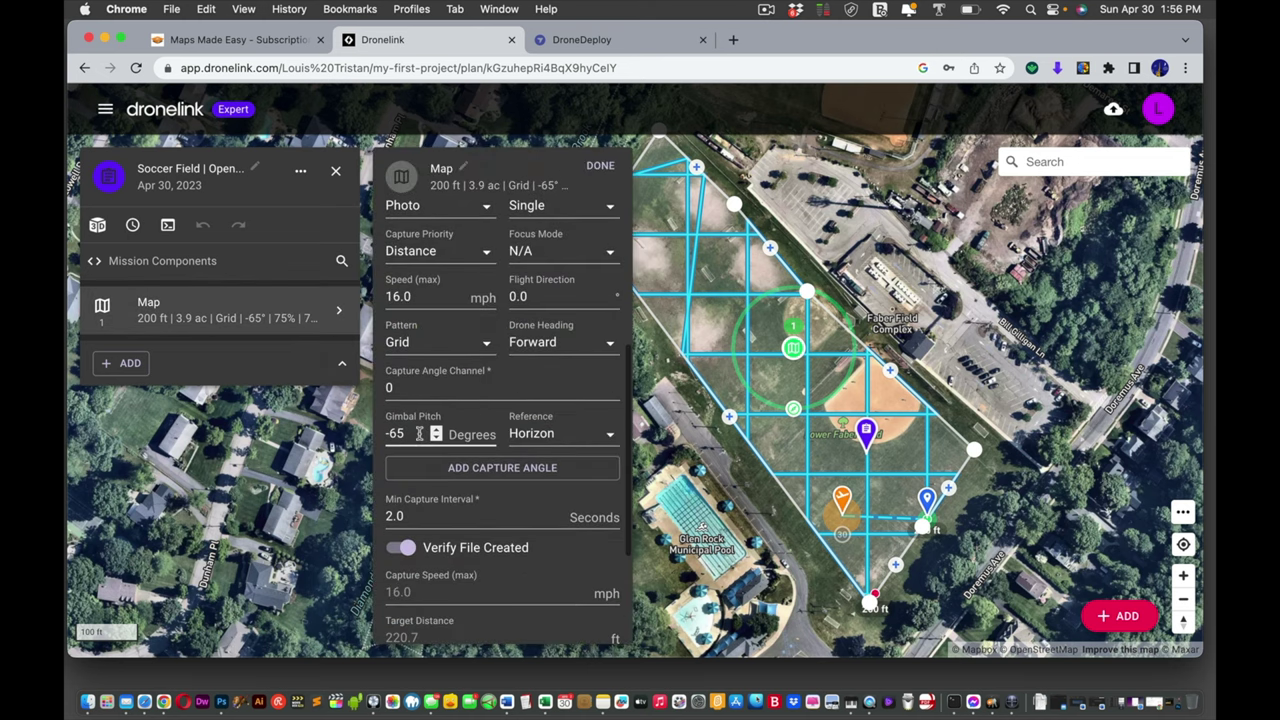
{"action": "left_click", "coordinate": [419, 433]}
{"action": "key", "text": "BackSpace"}
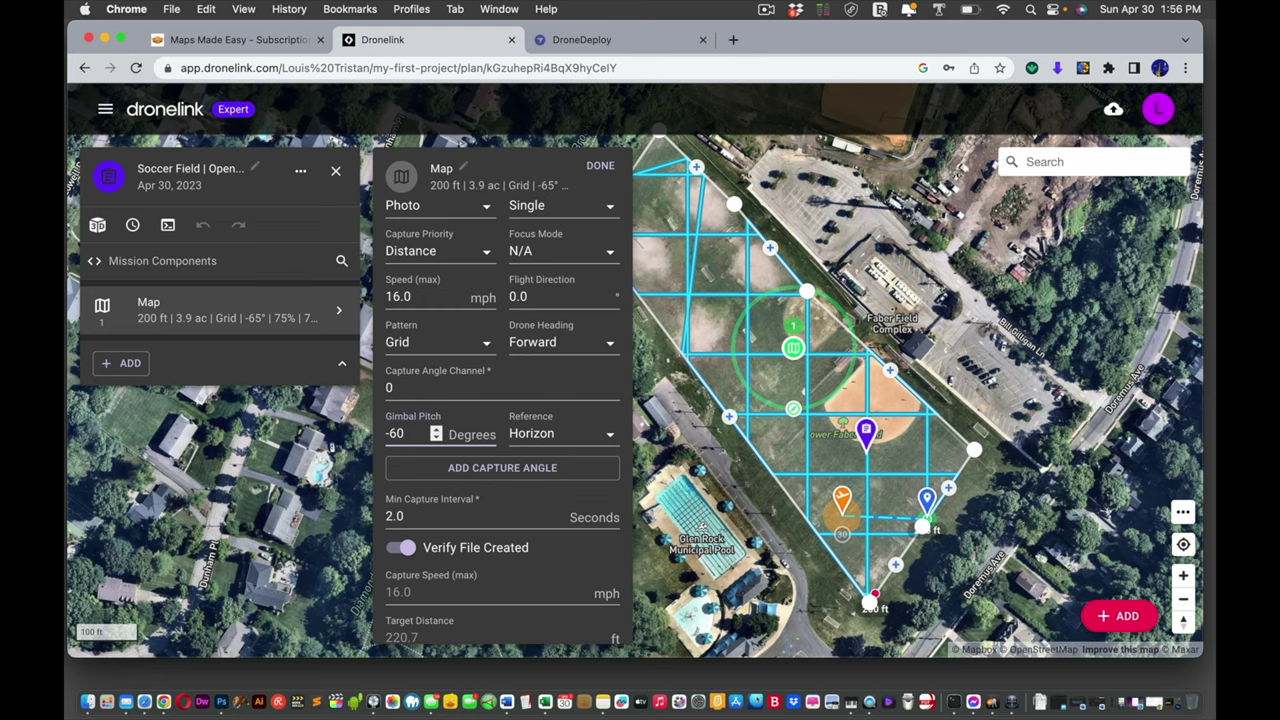
{"action": "type", "text": "0"}
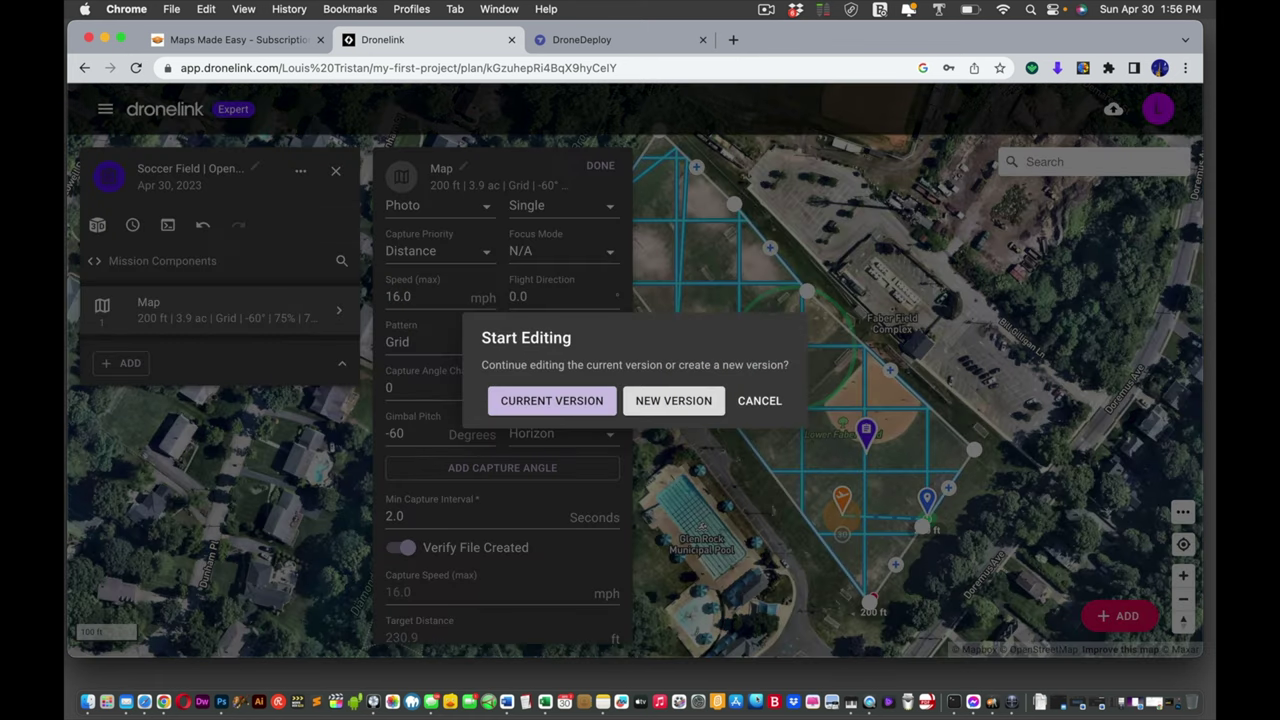
{"action": "left_click", "coordinate": [552, 400]}
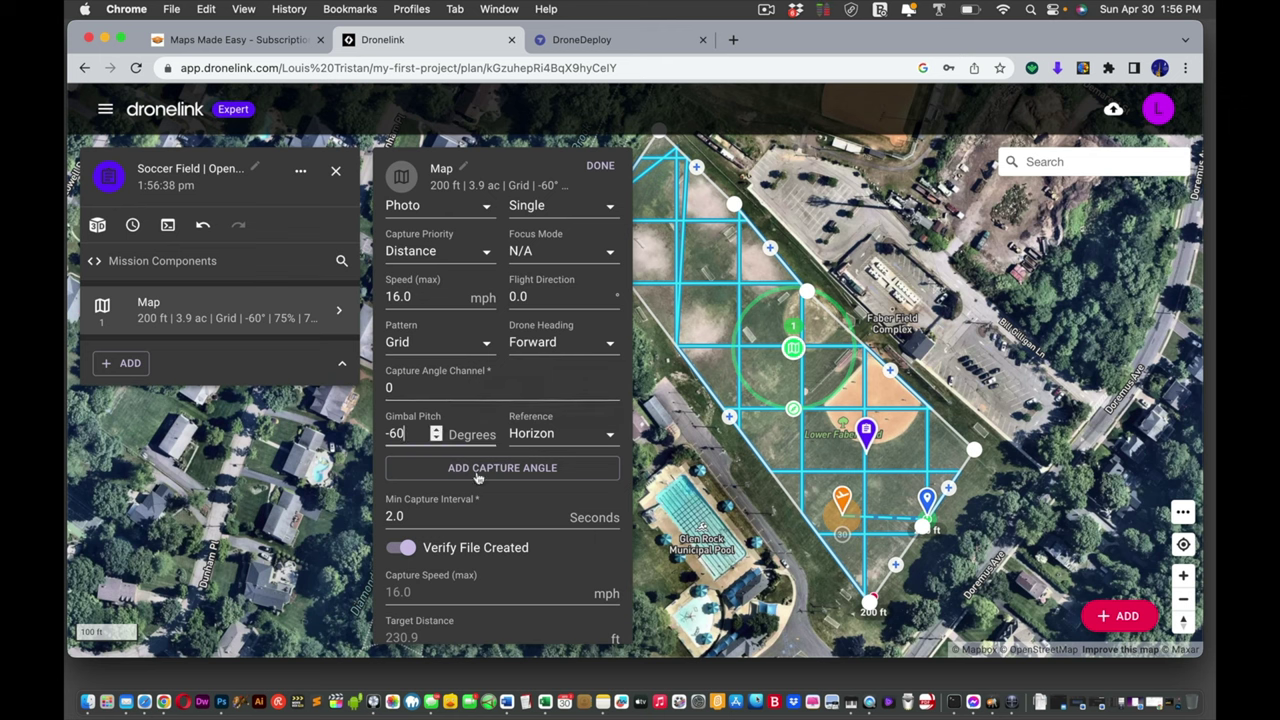
Review the Map component's capture interval, file verification, target distance, boundary import and wind tolerance settings, and finish editing the component.
{"action": "scroll", "coordinate": [475, 568], "scroll_direction": "down", "scroll_amount": 3}
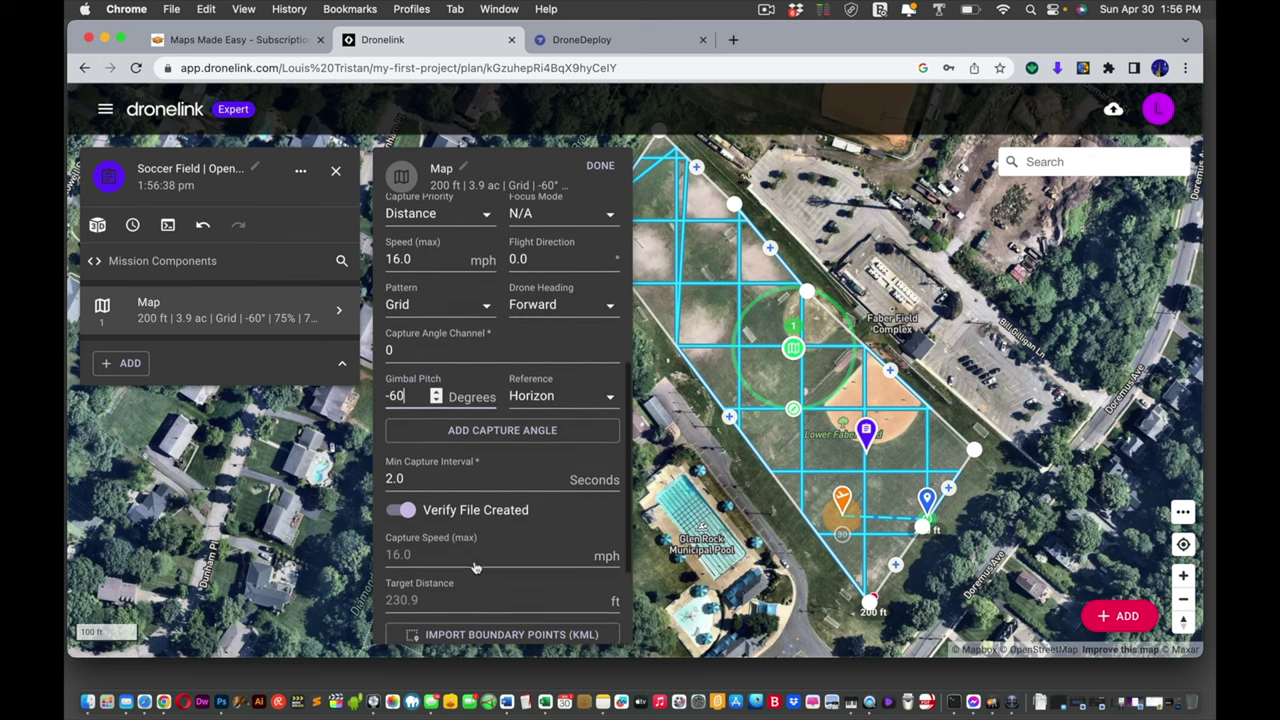
{"action": "scroll", "coordinate": [475, 568], "scroll_direction": "down", "scroll_amount": 3}
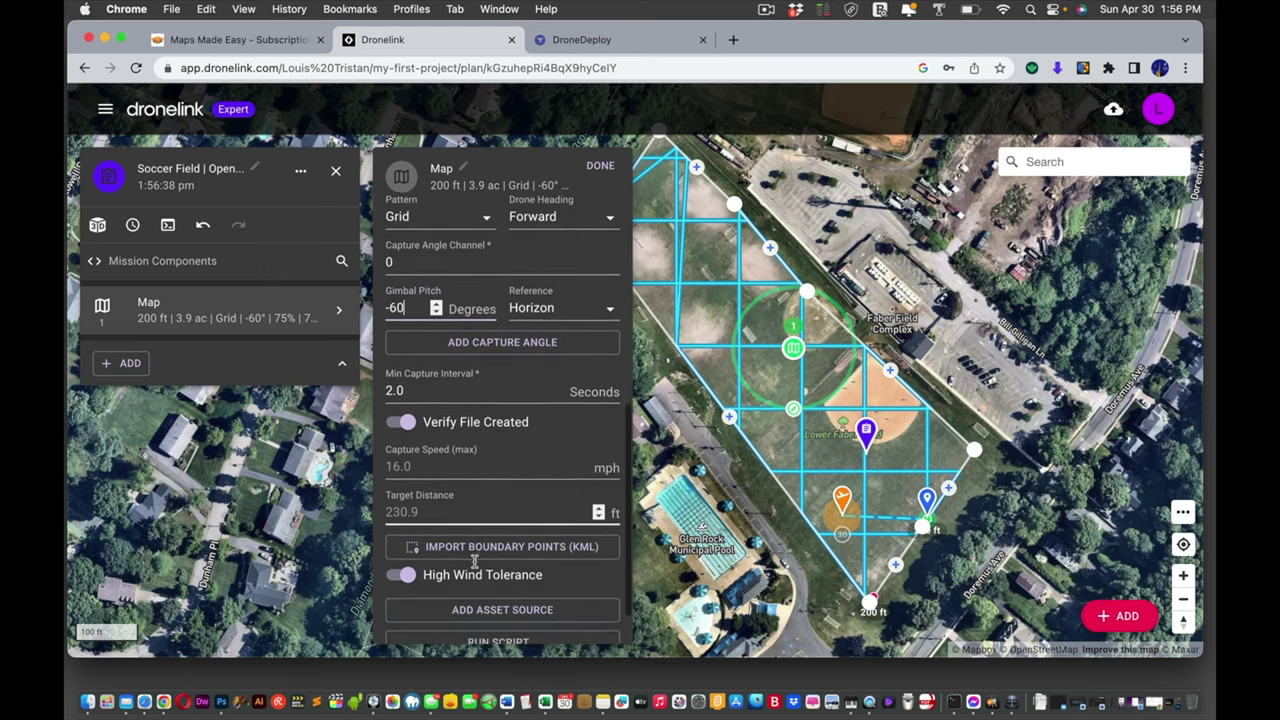
{"action": "scroll", "coordinate": [475, 563], "scroll_direction": "down", "scroll_amount": 2}
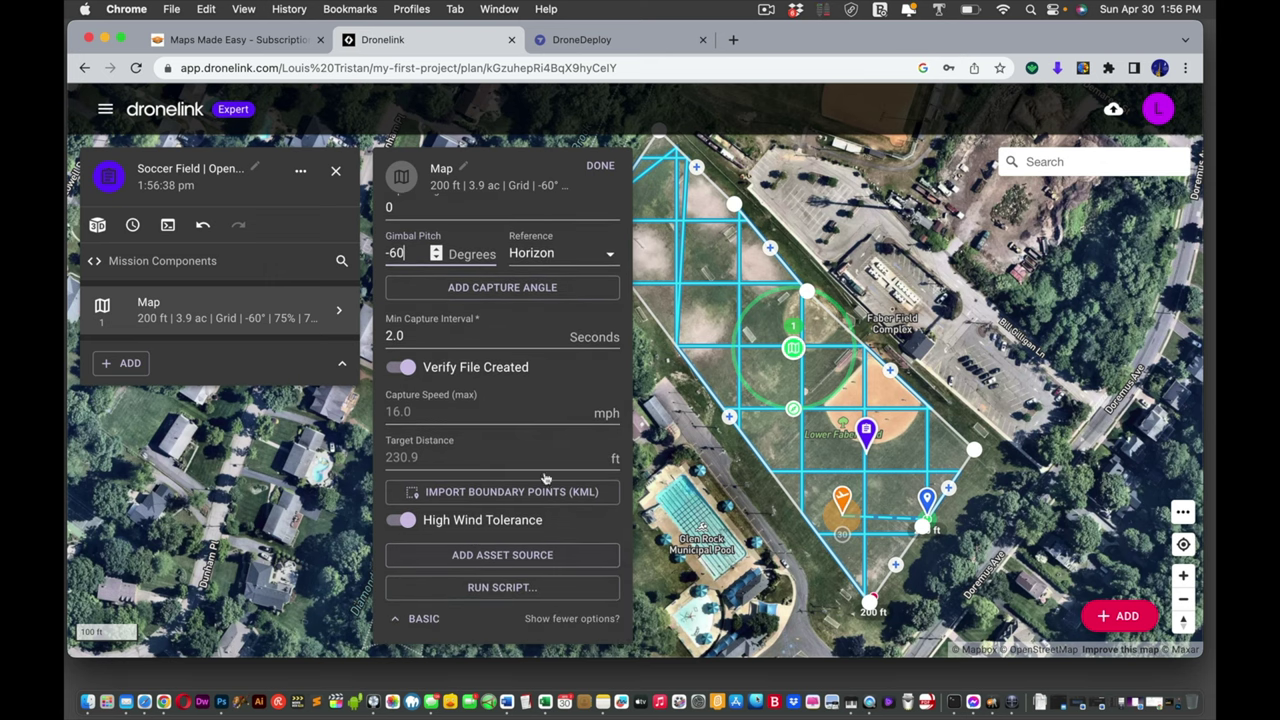
{"action": "left_click", "coordinate": [601, 165]}
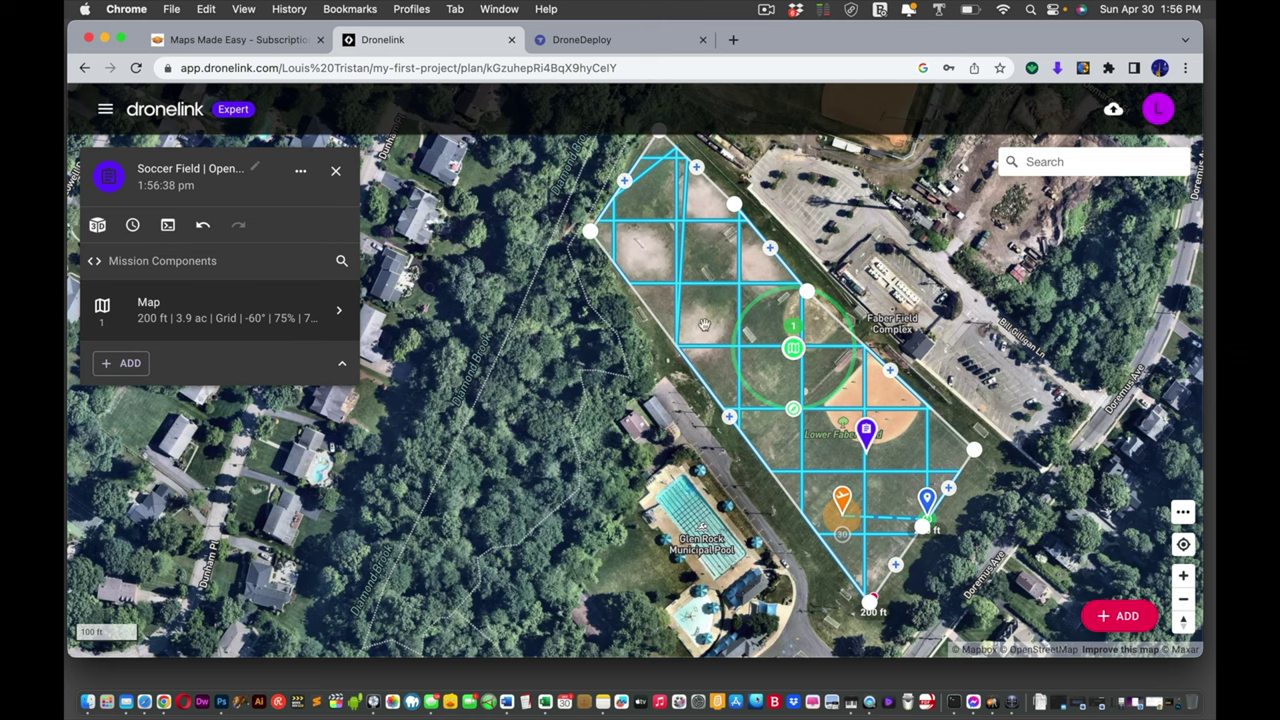
Try the Normal flight pattern on the Soccer Field plan's Map component, restore the Grid pattern, and finish editing the component.
{"action": "left_click", "coordinate": [229, 300]}
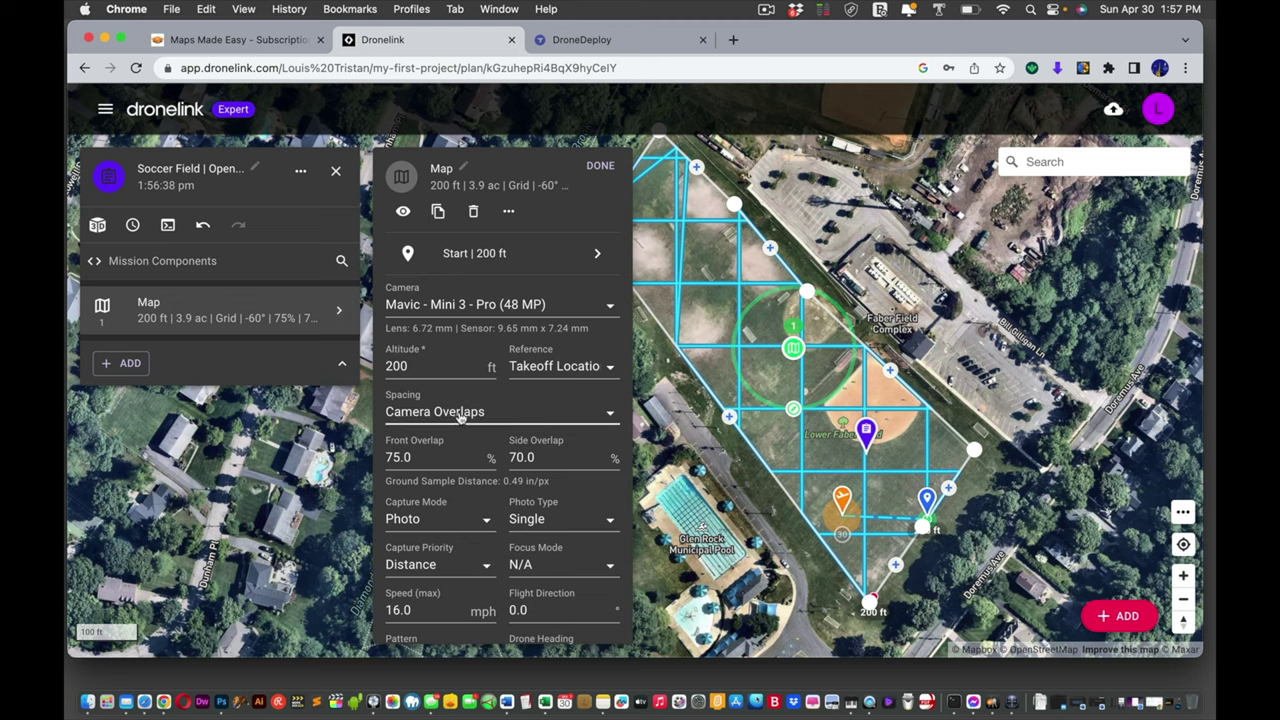
{"action": "scroll", "coordinate": [457, 540], "scroll_direction": "down", "scroll_amount": 2}
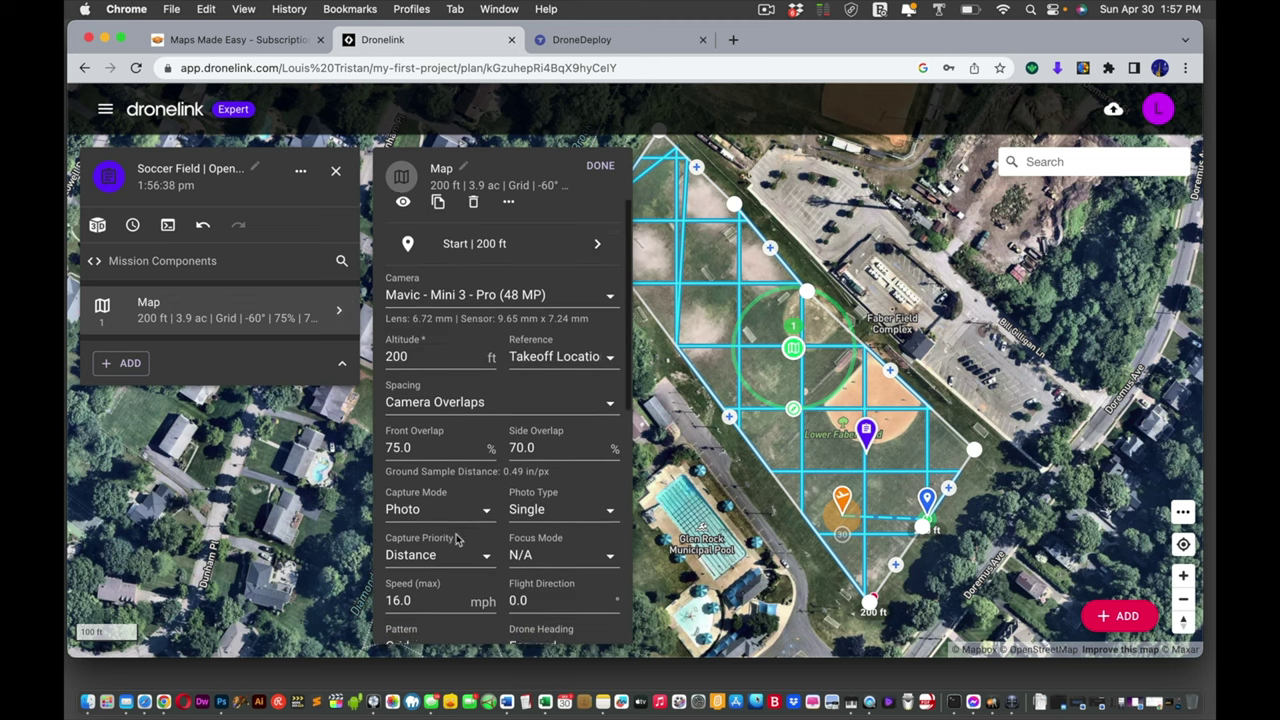
{"action": "scroll", "coordinate": [457, 540], "scroll_direction": "down", "scroll_amount": 2}
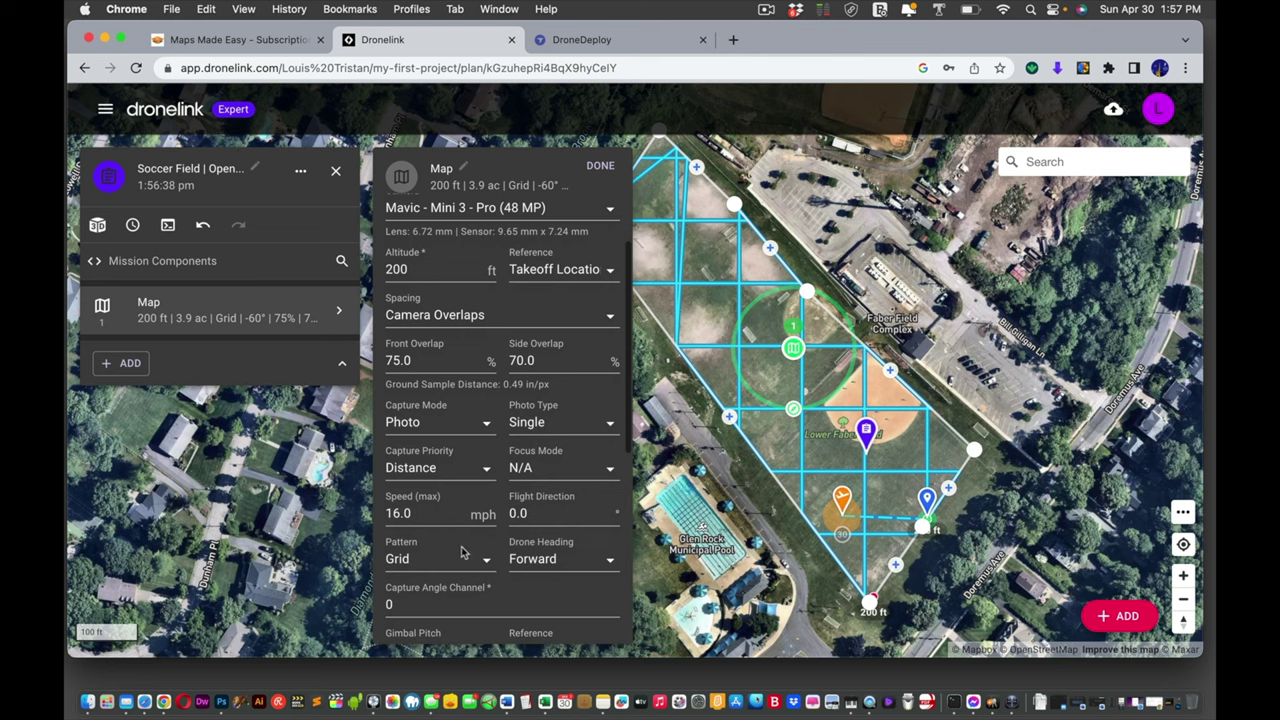
{"action": "left_click", "coordinate": [464, 556]}
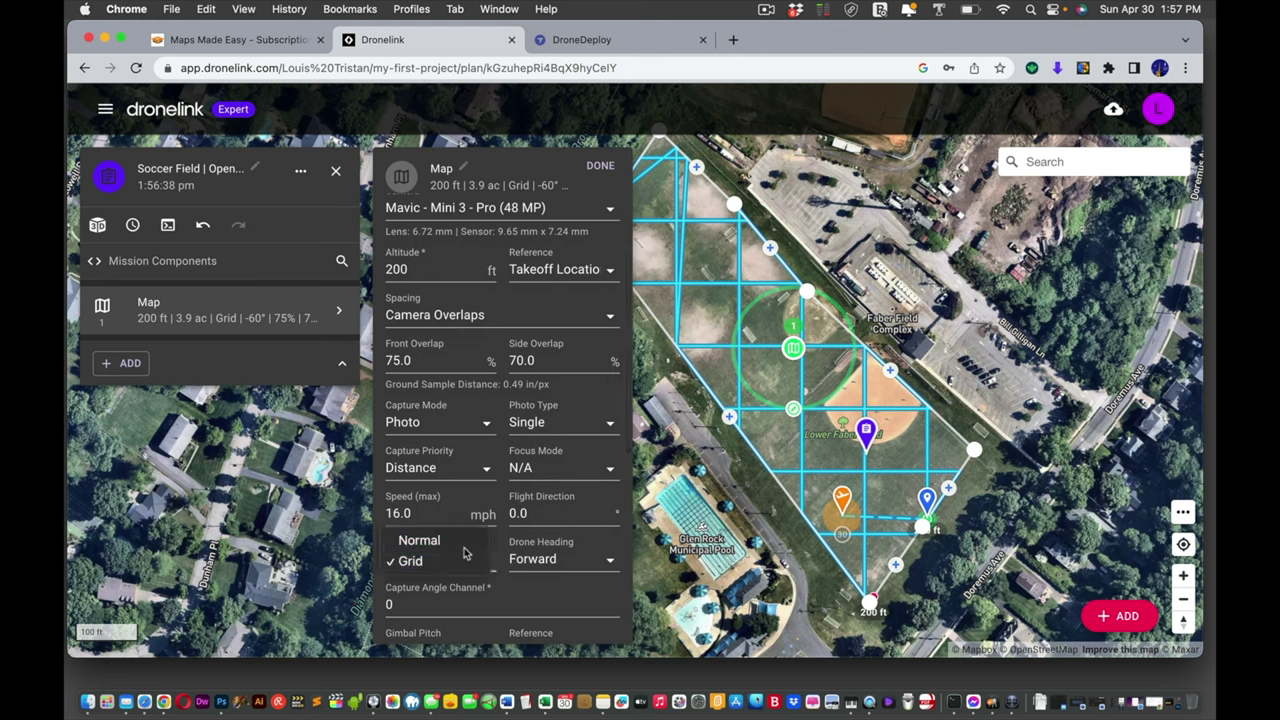
{"action": "left_click", "coordinate": [463, 548]}
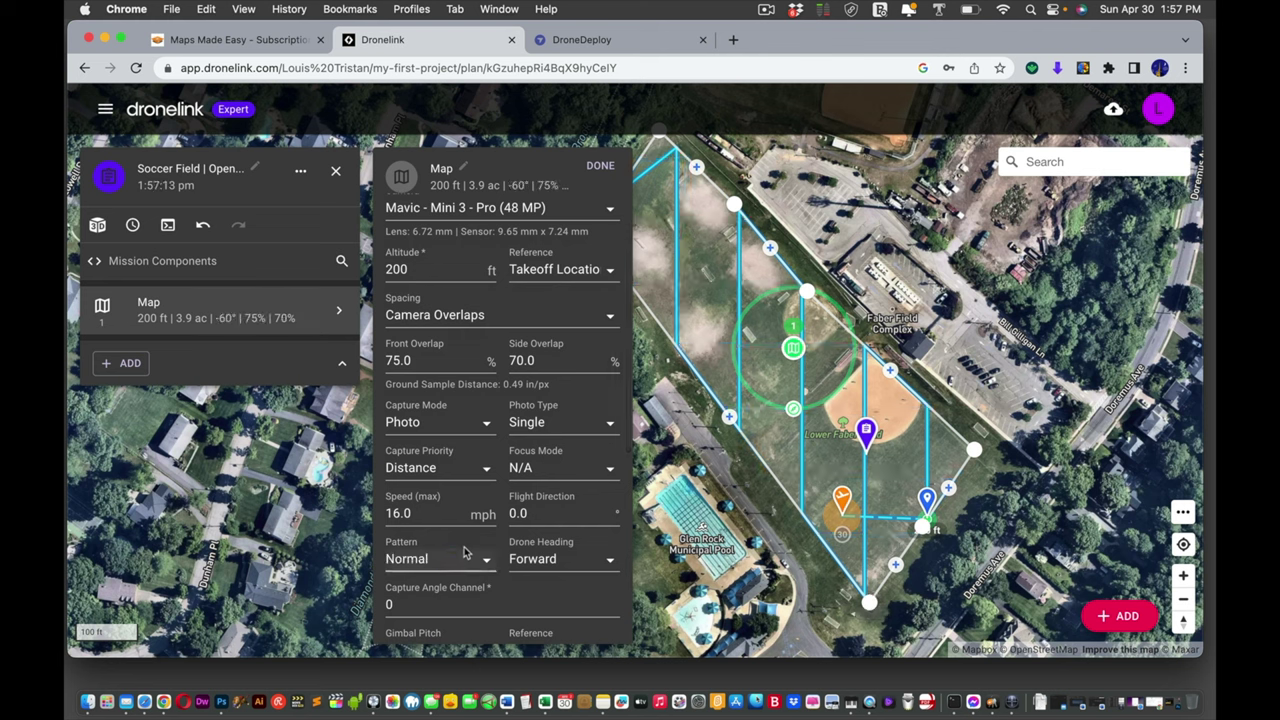
{"action": "left_click", "coordinate": [446, 563]}
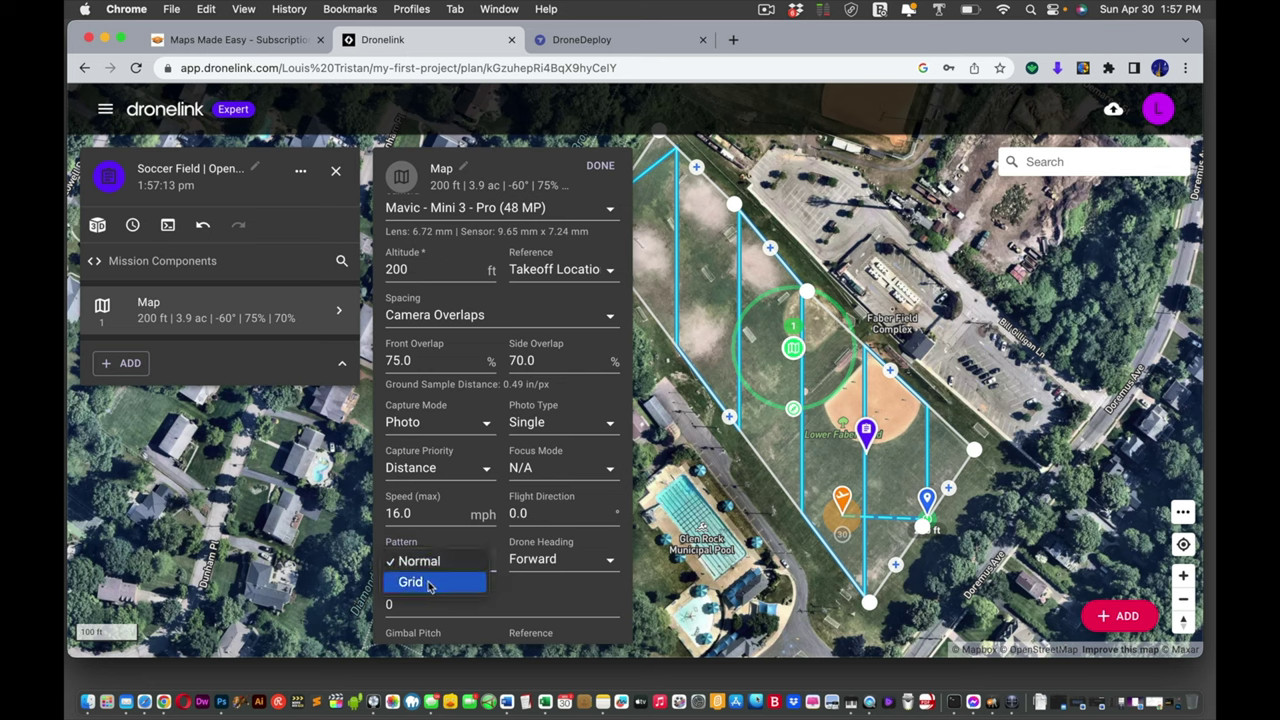
{"action": "left_click", "coordinate": [430, 584]}
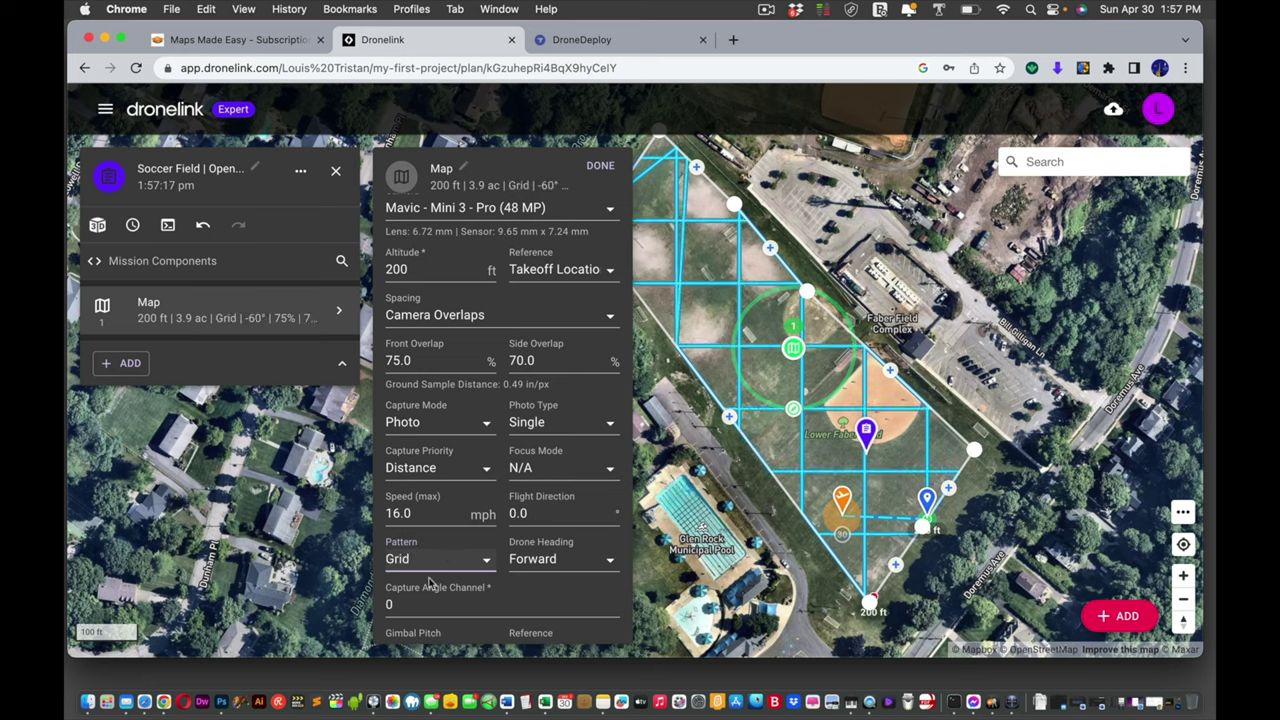
{"action": "left_click", "coordinate": [597, 167]}
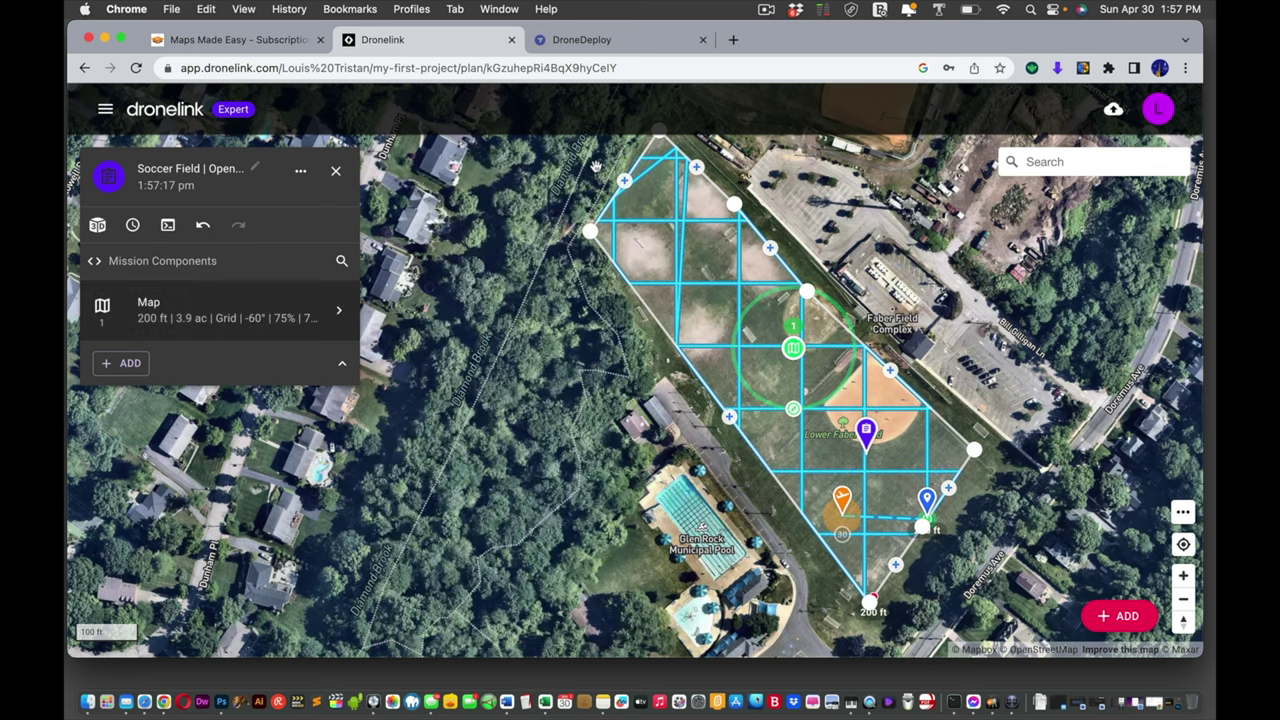
Review the Map Start's arrival and gimbal pitch settings, and check the mission estimate summary.
{"action": "left_click", "coordinate": [327, 315]}
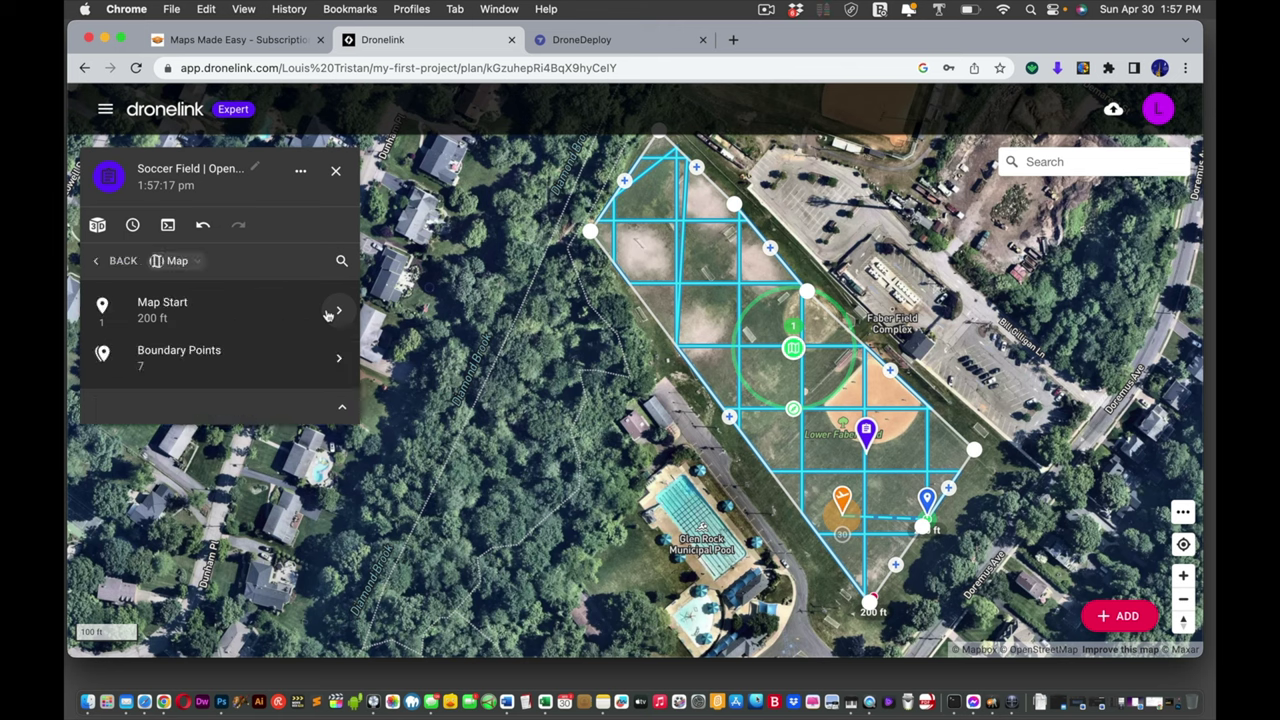
{"action": "left_click", "coordinate": [246, 308]}
{"action": "scroll", "coordinate": [440, 462], "scroll_direction": "down", "scroll_amount": 5}
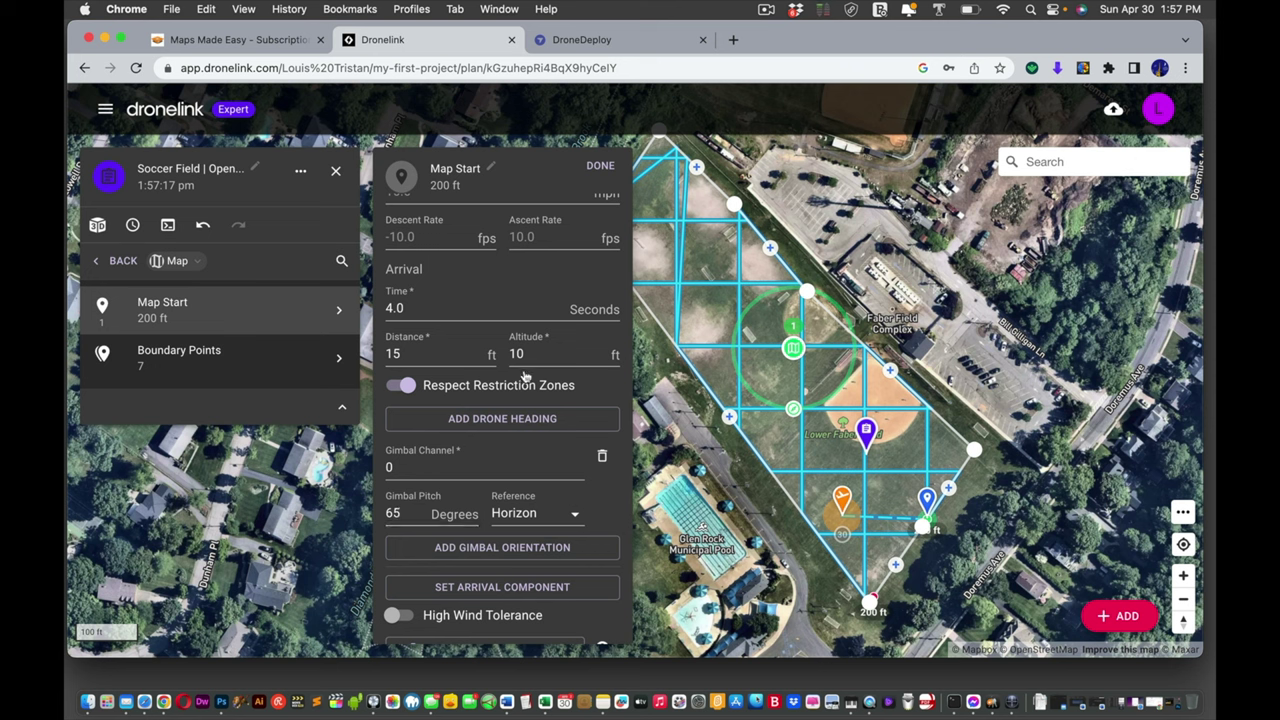
{"action": "left_click", "coordinate": [600, 166]}
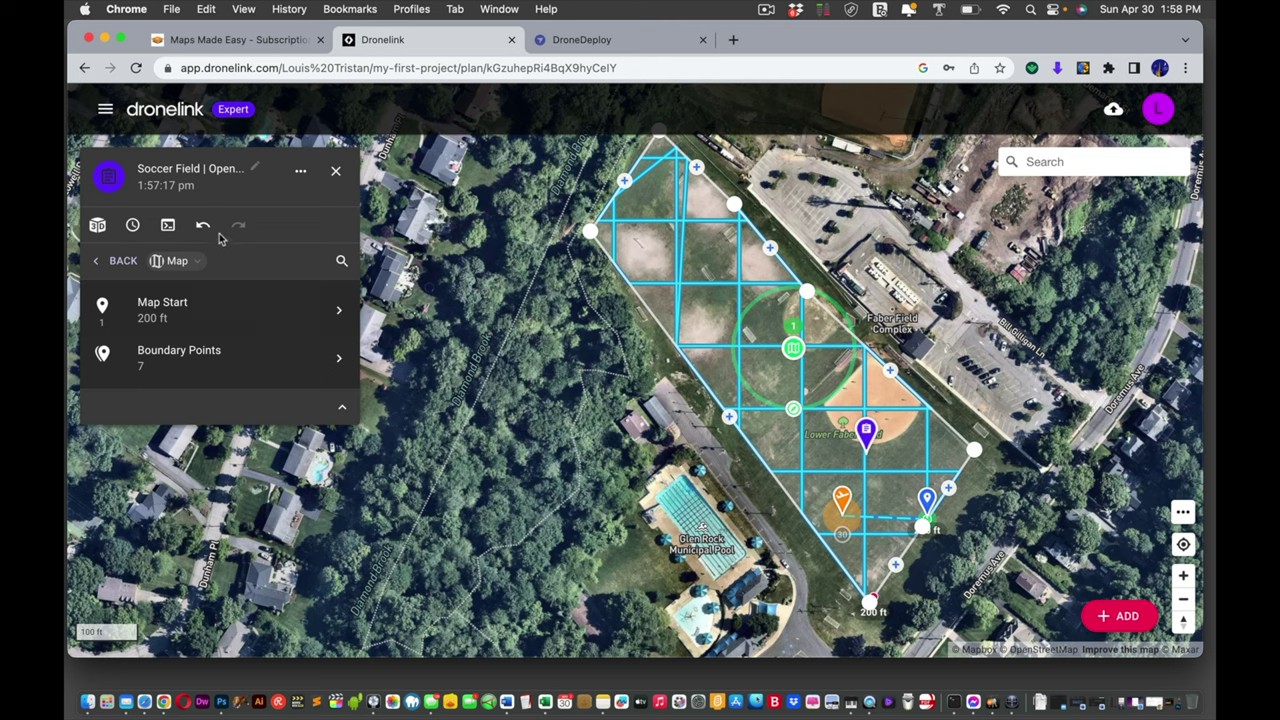
{"action": "left_click", "coordinate": [133, 227]}
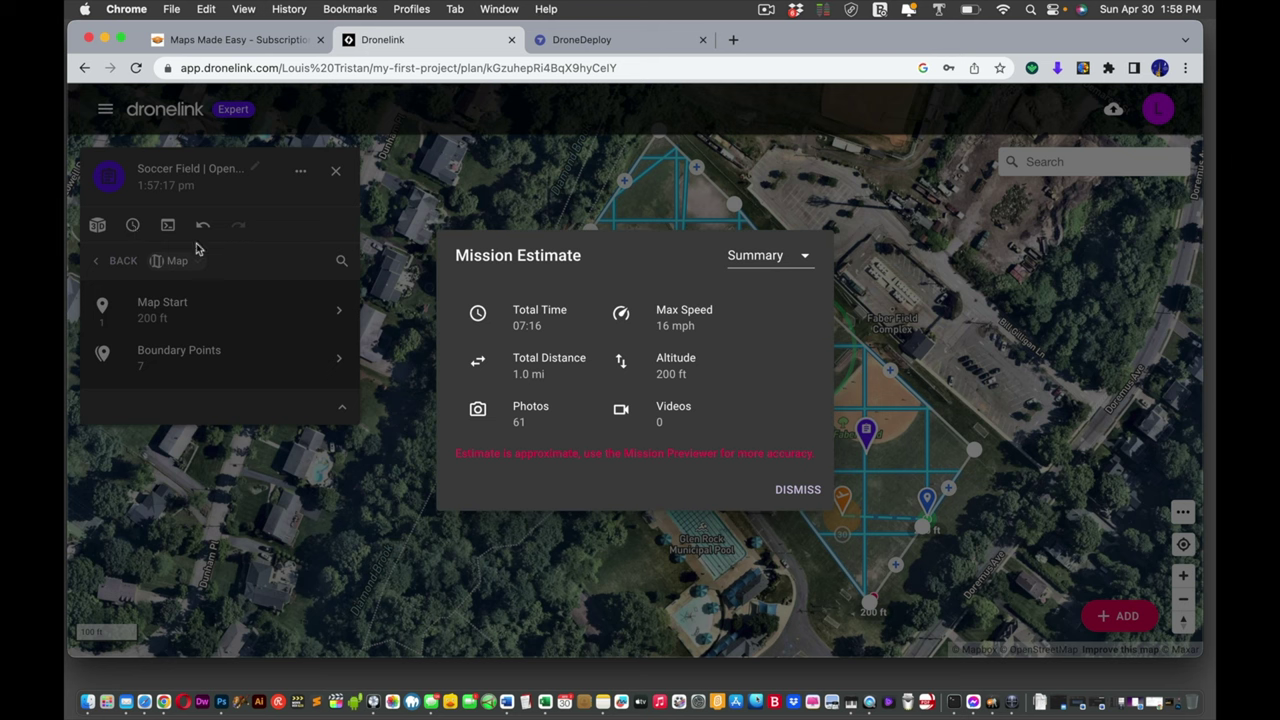
{"action": "left_click", "coordinate": [796, 490]}
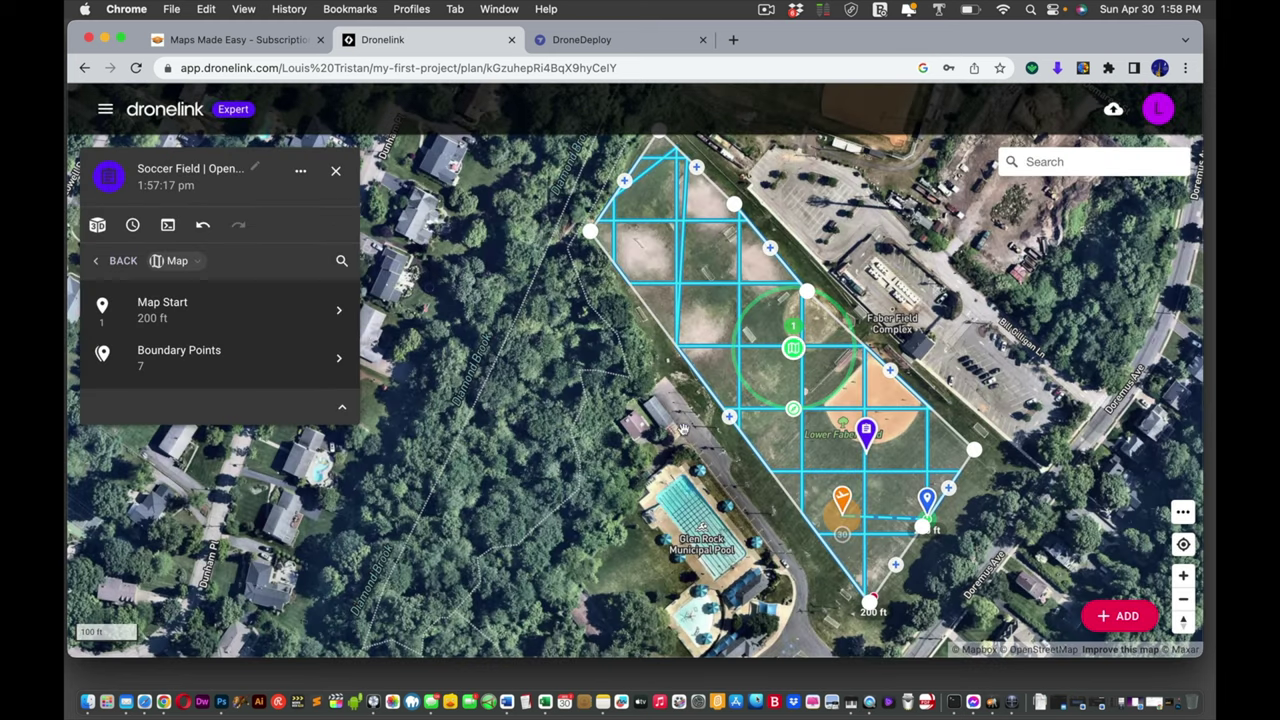
Generate and play the Soccer Field mission preview, trying 2X playback before returning to 1X and scrubbing along the flight timeline.
{"action": "left_click", "coordinate": [167, 226]}
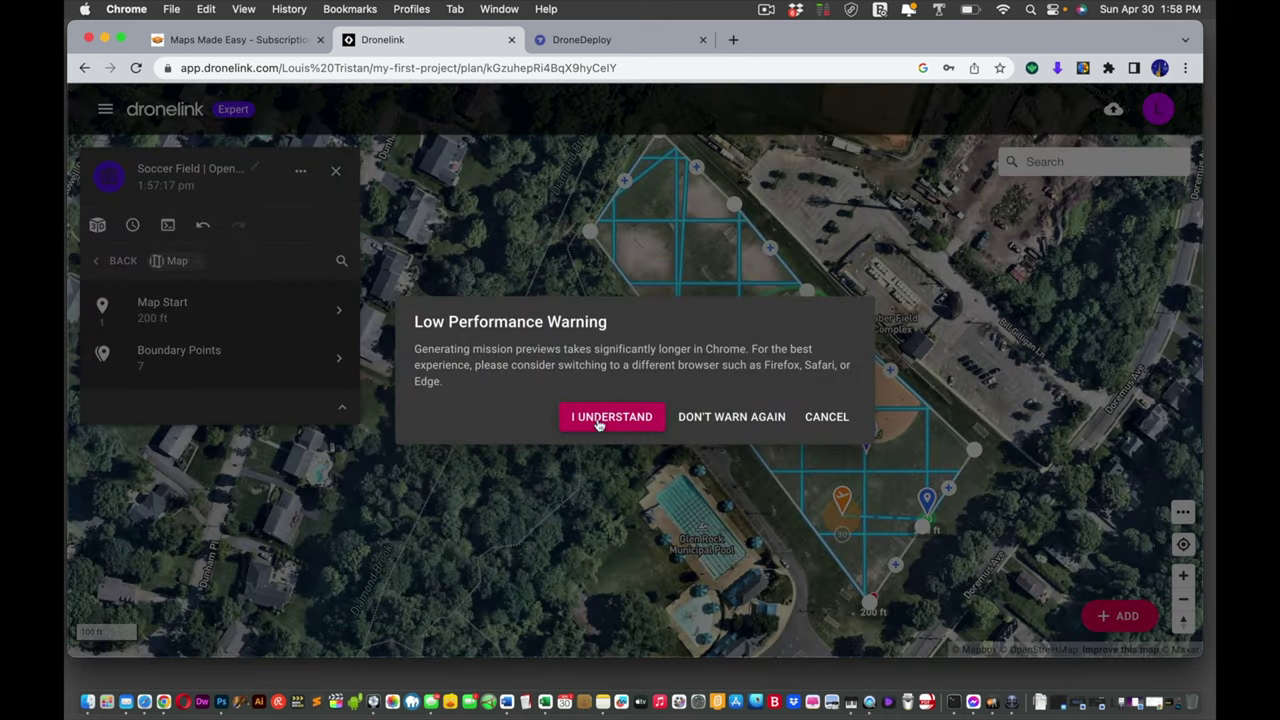
{"action": "left_click", "coordinate": [593, 413]}
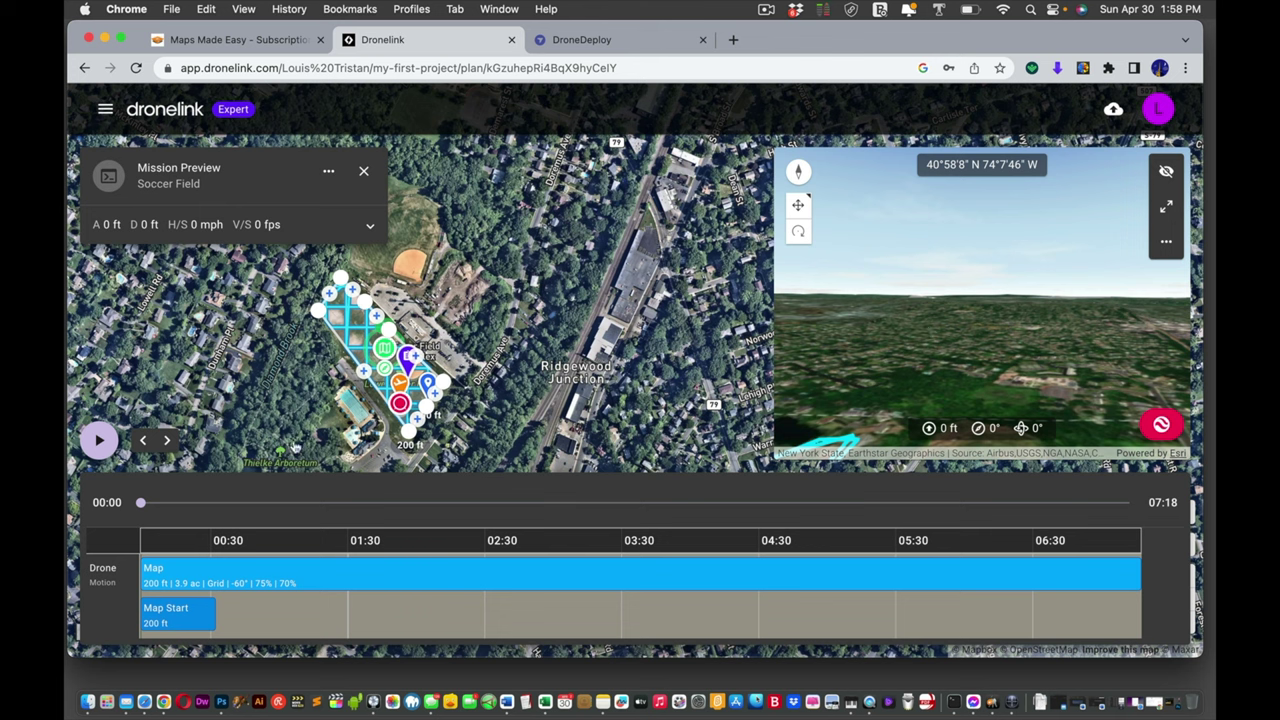
{"action": "left_click", "coordinate": [101, 445]}
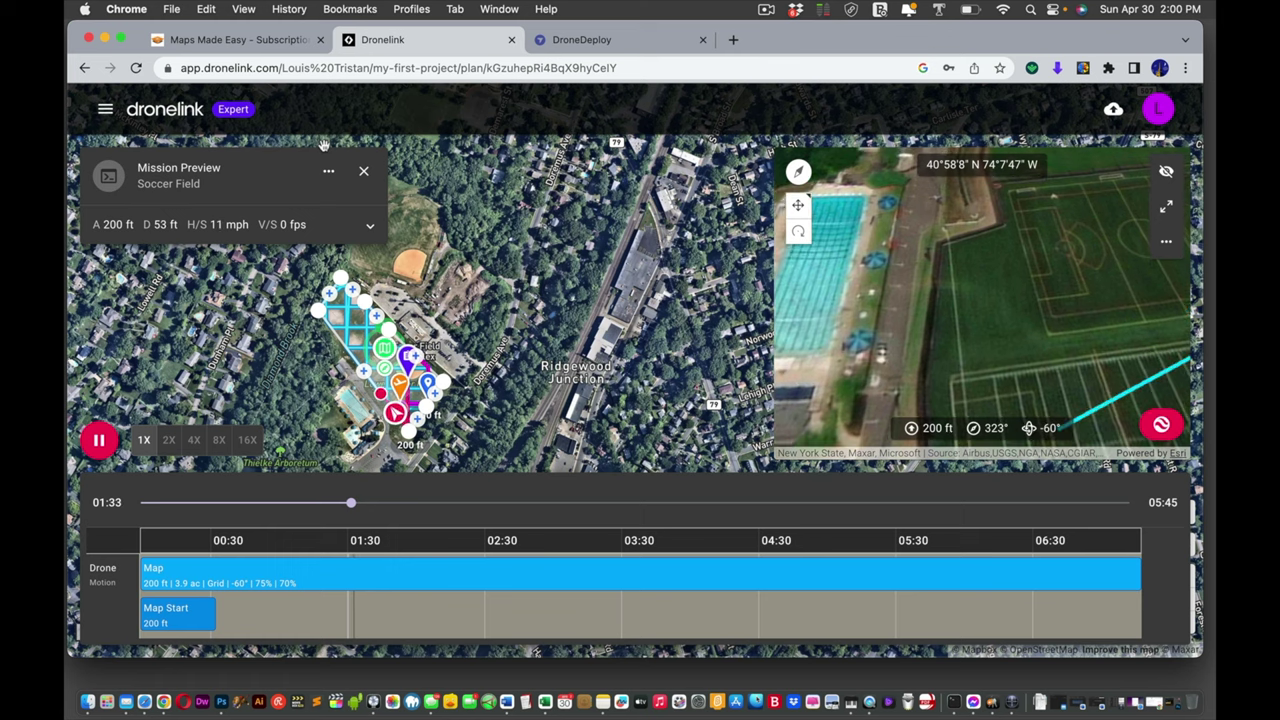
{"action": "left_click_drag", "start_coordinate": [353, 513], "coordinate": [399, 508]}
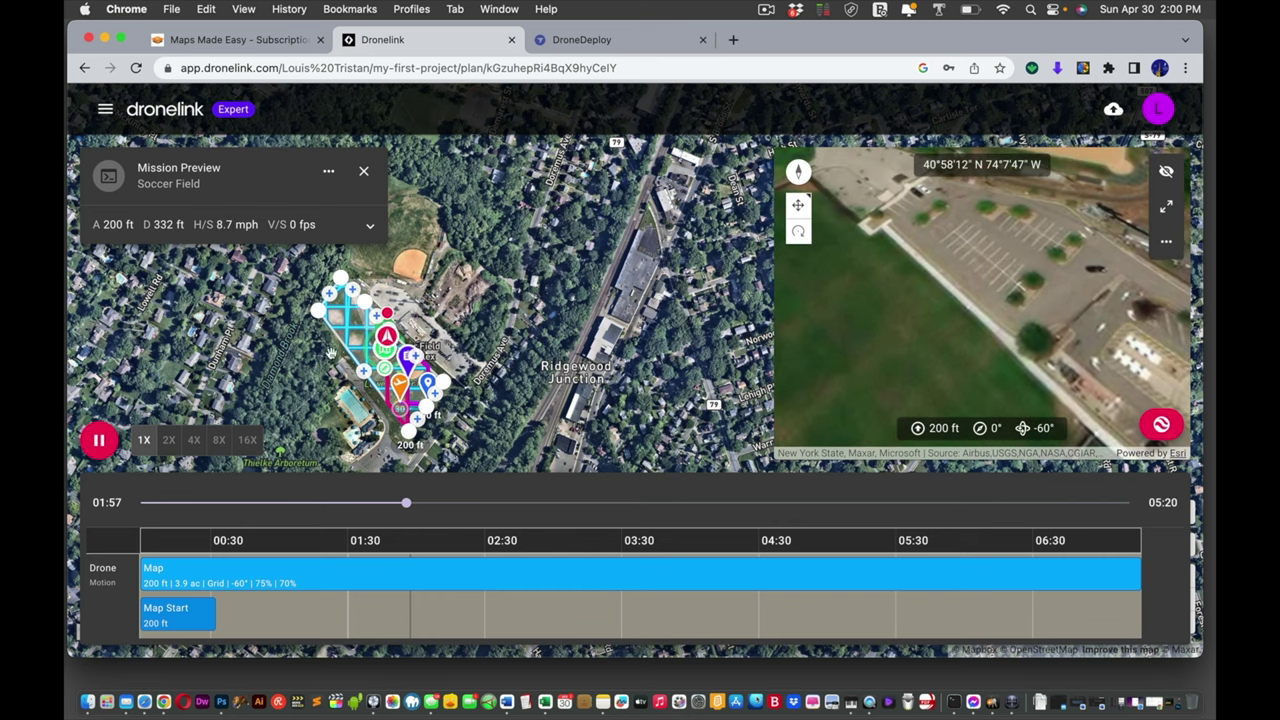
{"action": "left_click", "coordinate": [169, 440]}
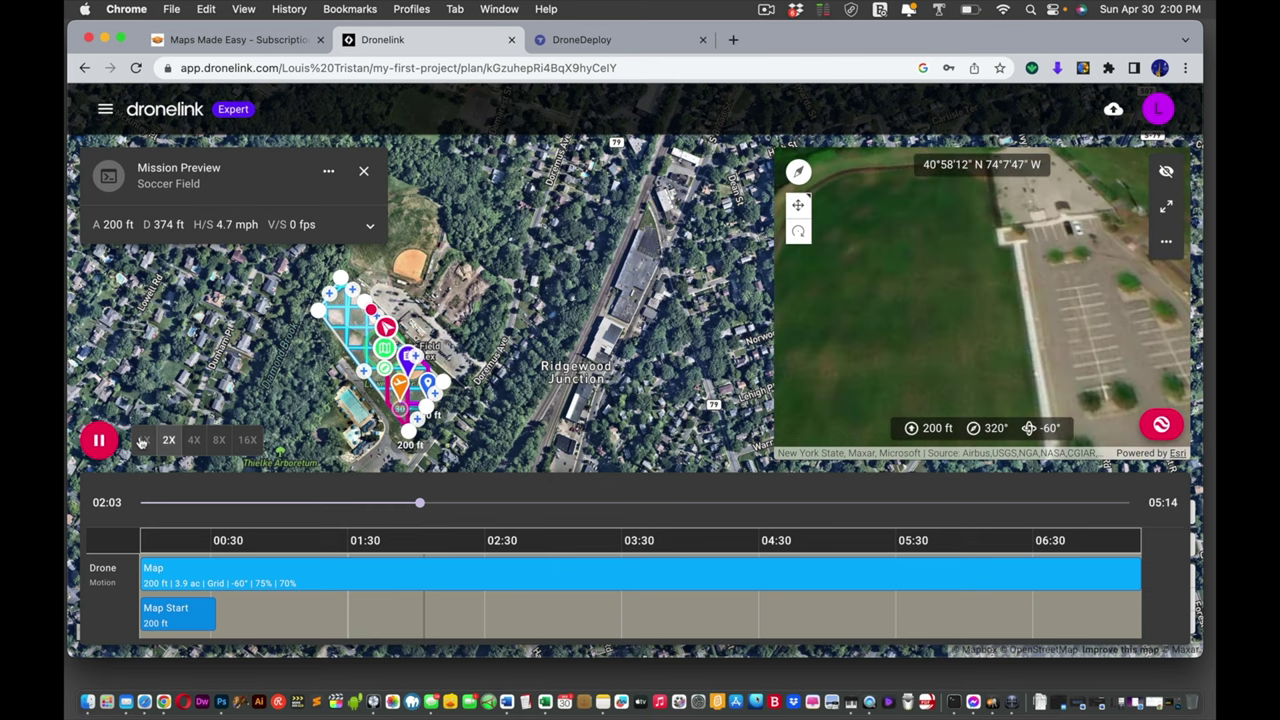
{"action": "left_click", "coordinate": [143, 442]}
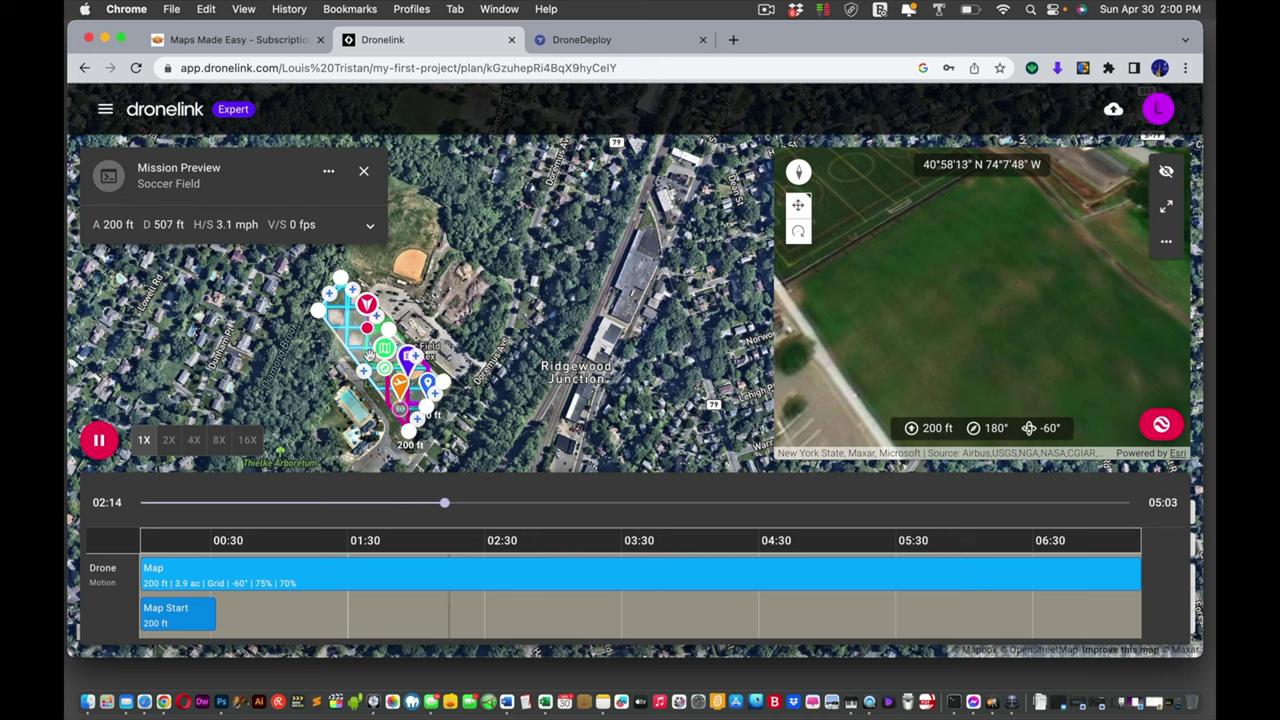
{"action": "mouse_move", "coordinate": [514, 508]}
{"action": "left_mouse_down"}
{"action": "mouse_move", "coordinate": [763, 489]}
{"action": "mouse_move", "coordinate": [772, 500]}
{"action": "mouse_move", "coordinate": [1110, 507]}
{"action": "left_mouse_up"}
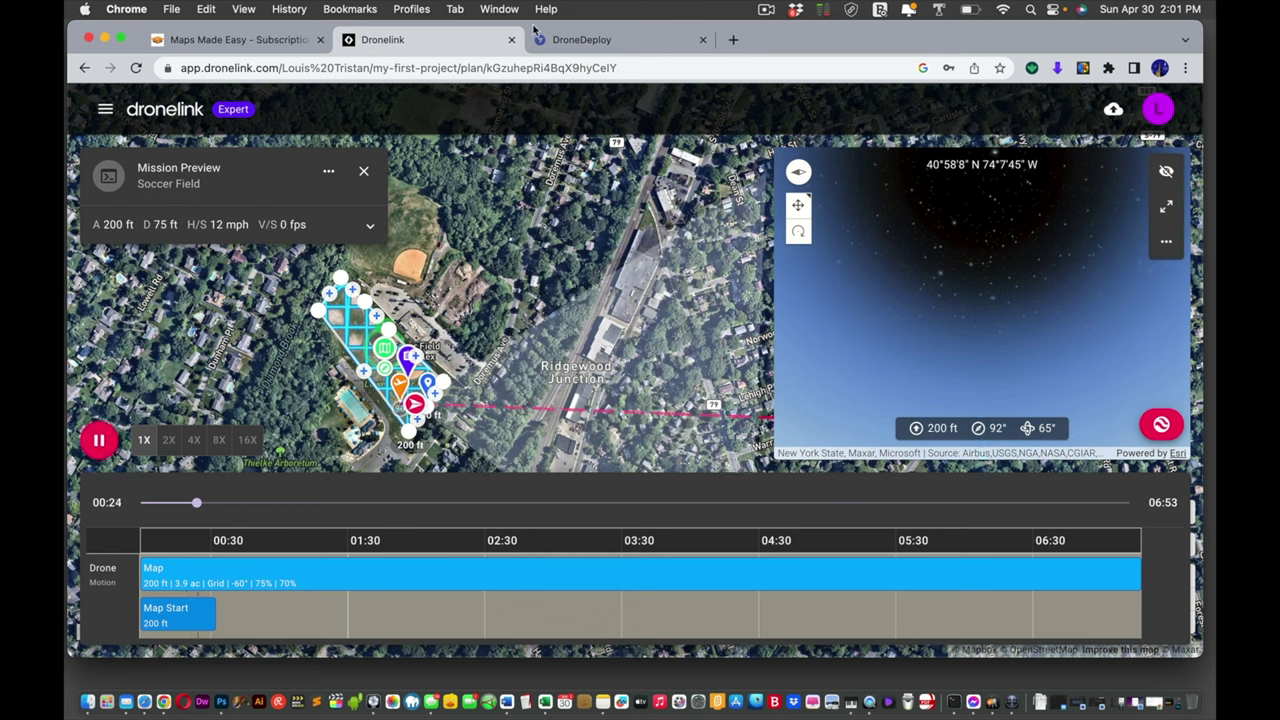
Look at the DroneDeploy projects page, return to Dronelink to close the mission preview, and open the Soccer Field mission estimate.
{"action": "left_click", "coordinate": [598, 42]}
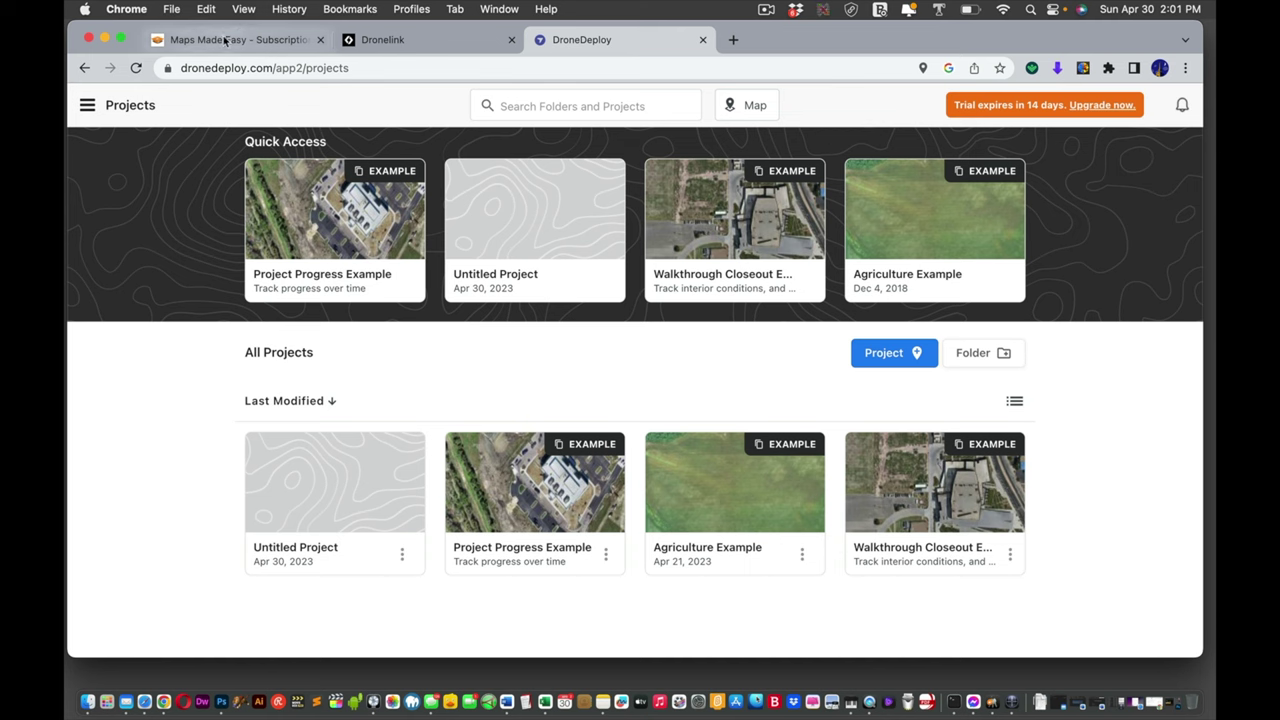
{"action": "left_click", "coordinate": [385, 40]}
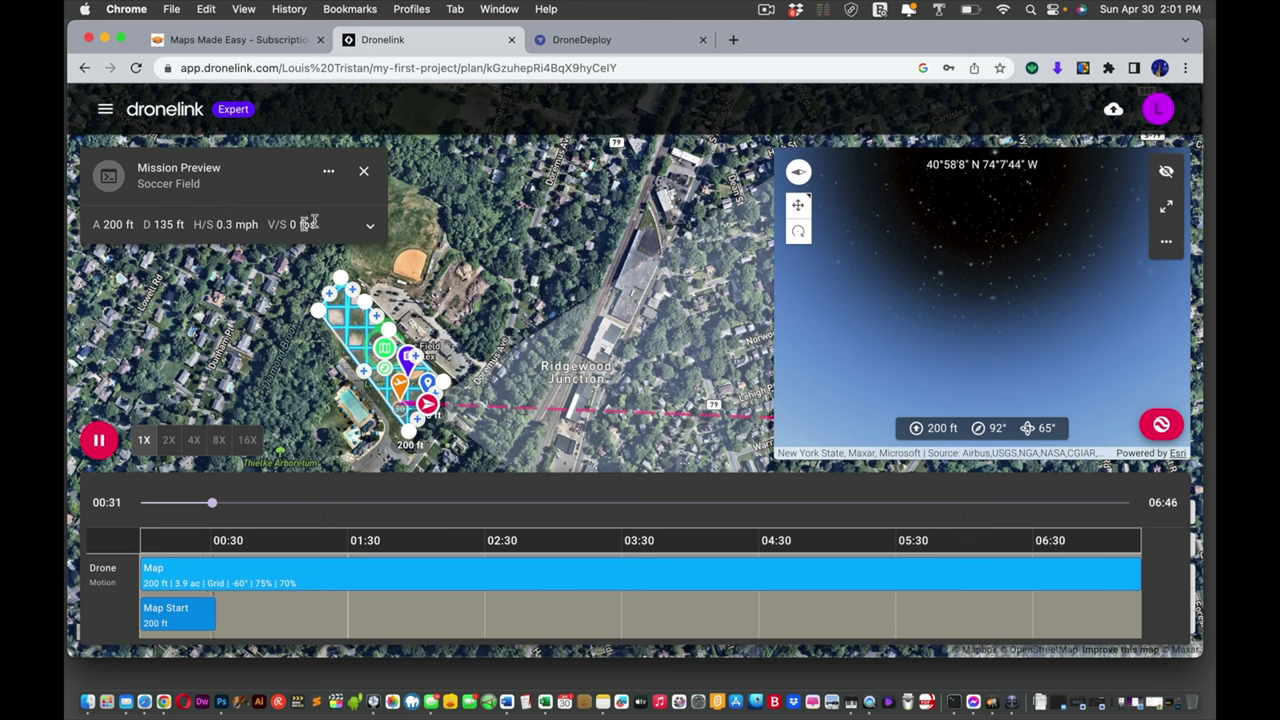
{"action": "left_click", "coordinate": [366, 171]}
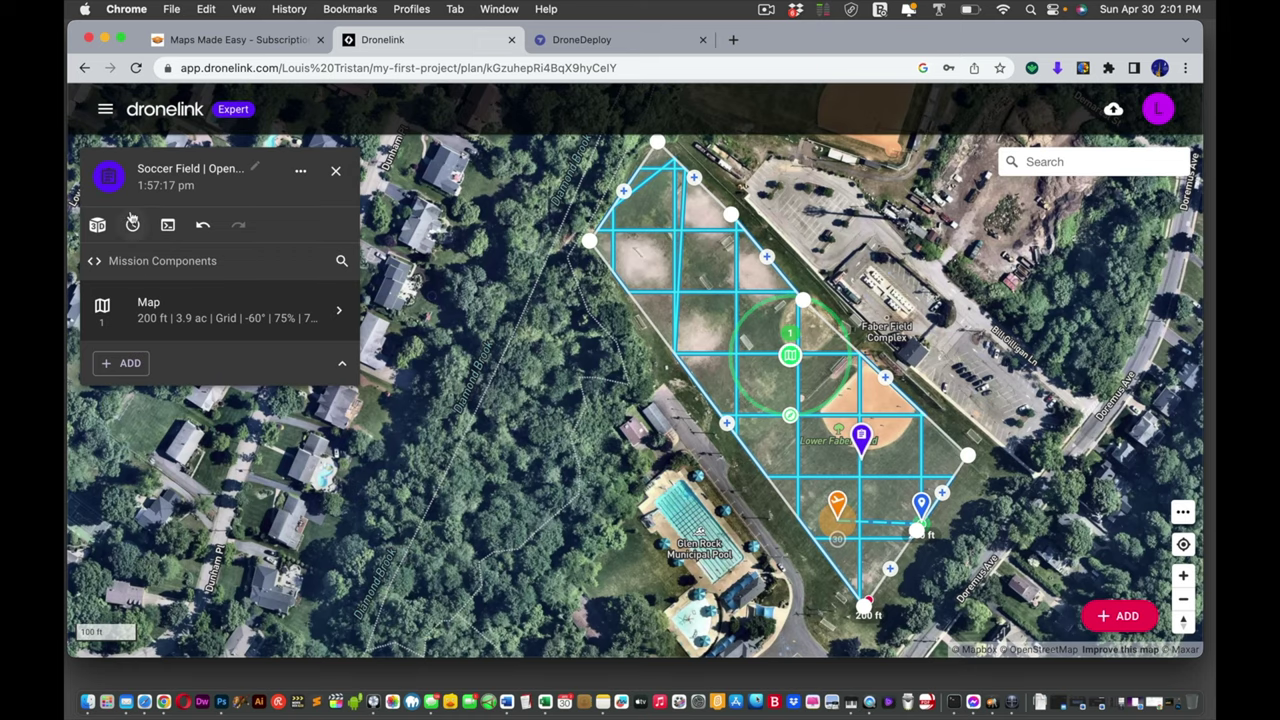
{"action": "left_click", "coordinate": [132, 226]}
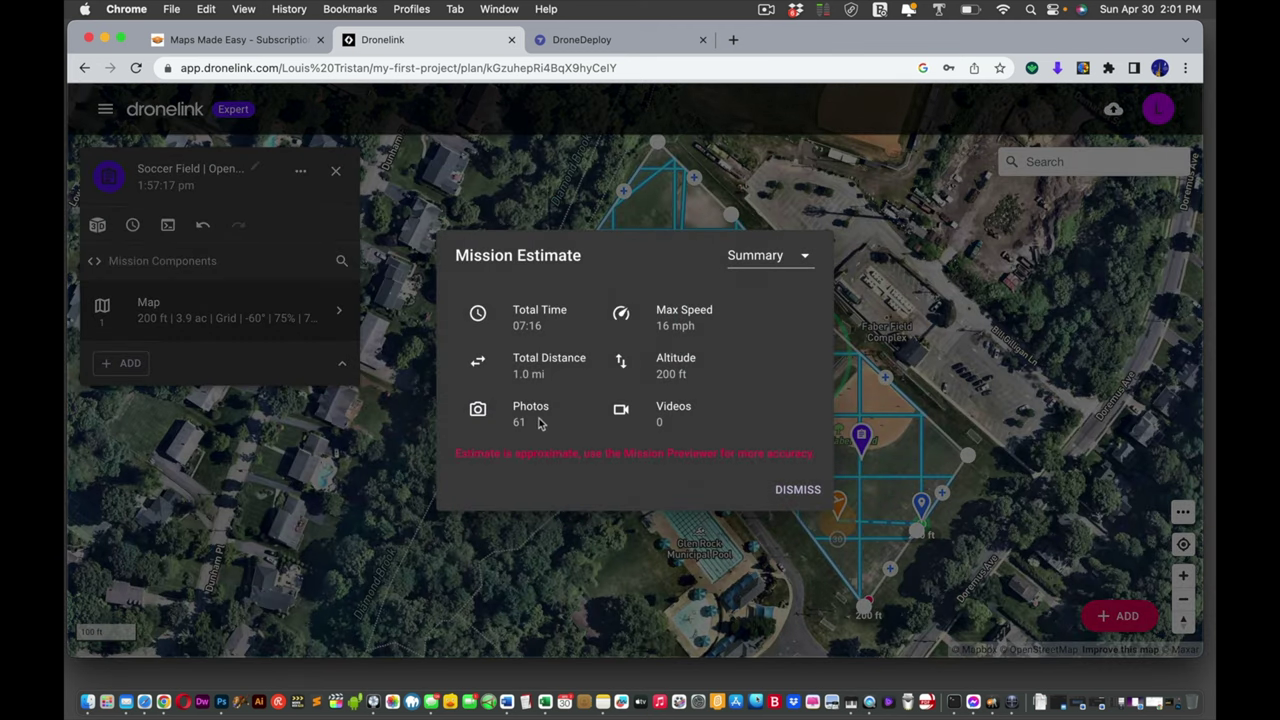
Switch to Maps Made Easy to examine the Free plan in the subscription table, and view the DroneDeploy projects page.
{"action": "left_click", "coordinate": [215, 42]}
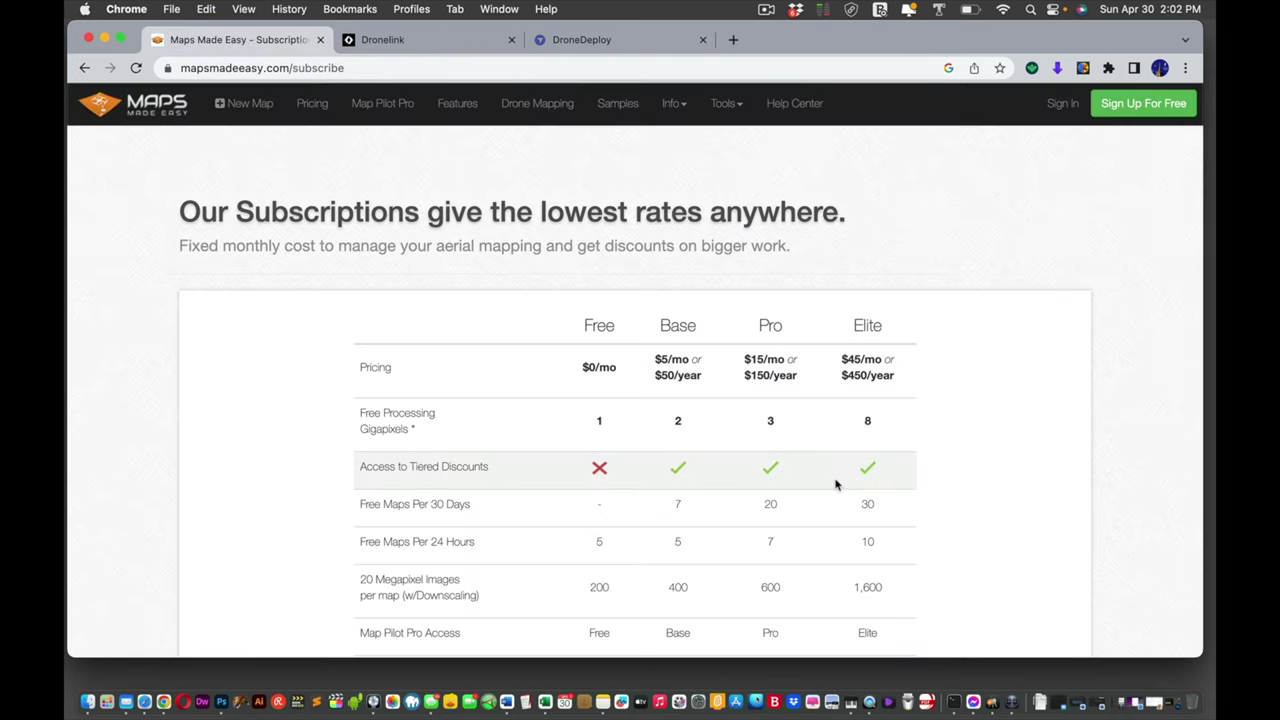
{"action": "scroll", "coordinate": [836, 485], "scroll_direction": "down", "scroll_amount": 2}
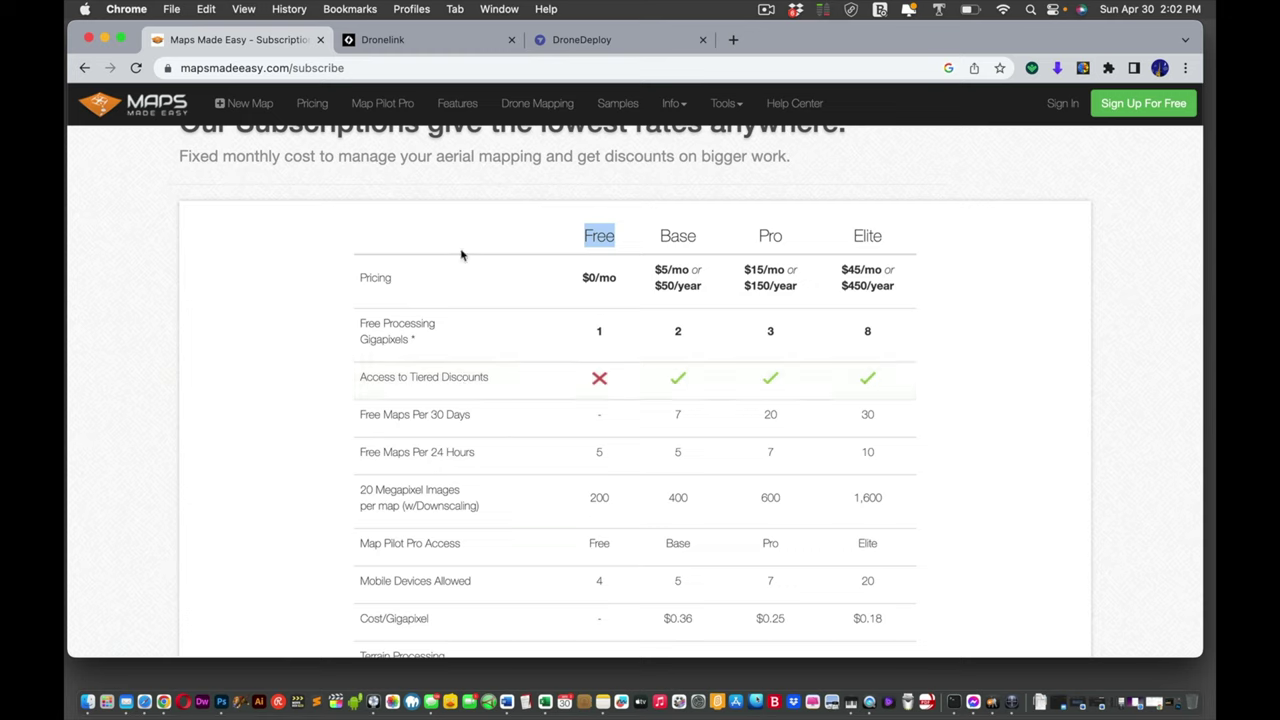
{"action": "left_click", "coordinate": [596, 41]}
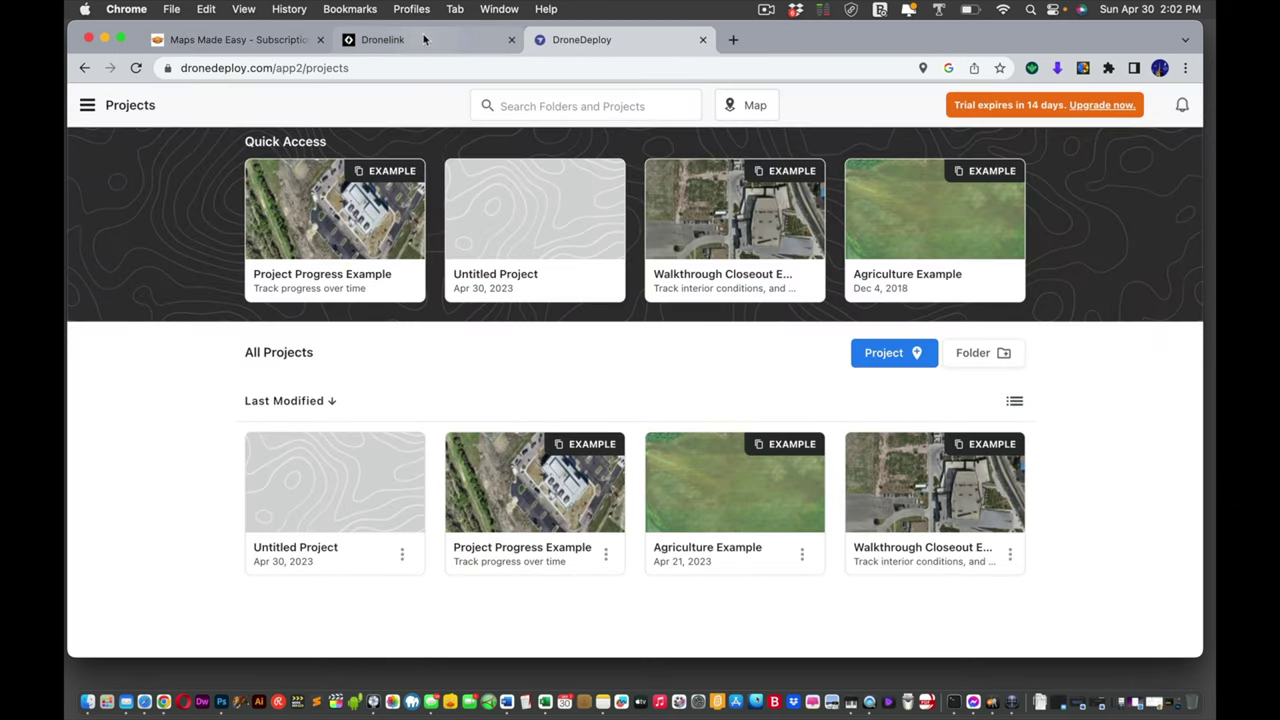